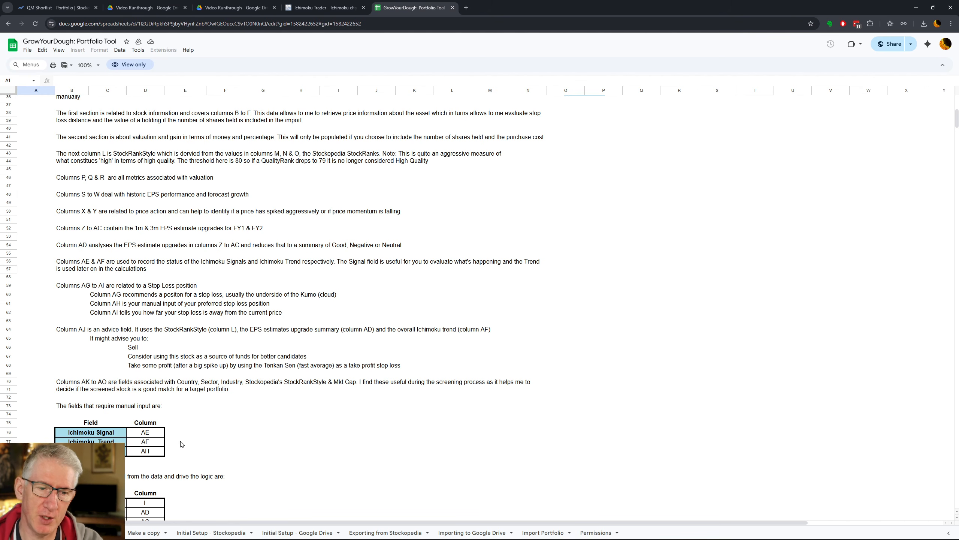
Step: Open the Make a copy instructions, copy the Portfolio Tool spreadsheet with its default name into the Video Runthrough folder, and close the original
scroll(269, 398, up, 10)
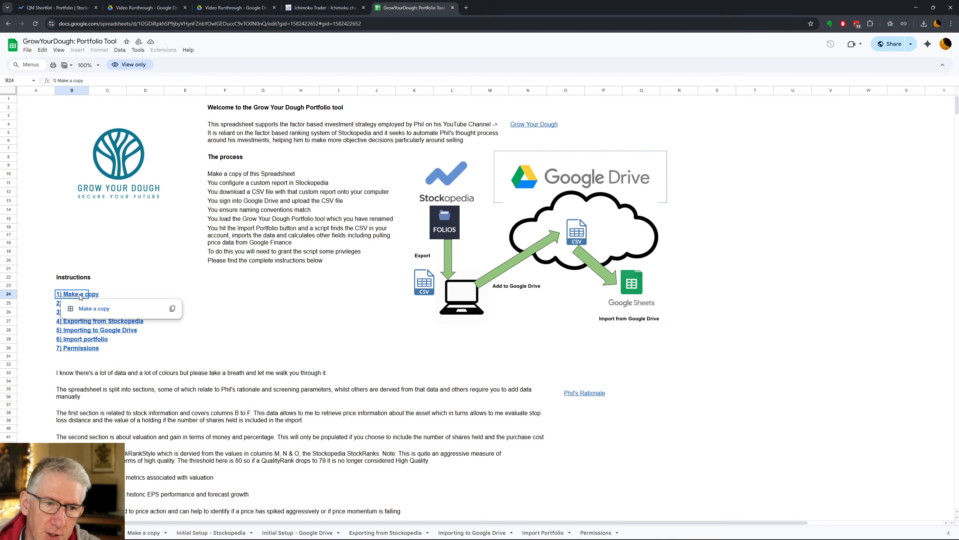
click(94, 308)
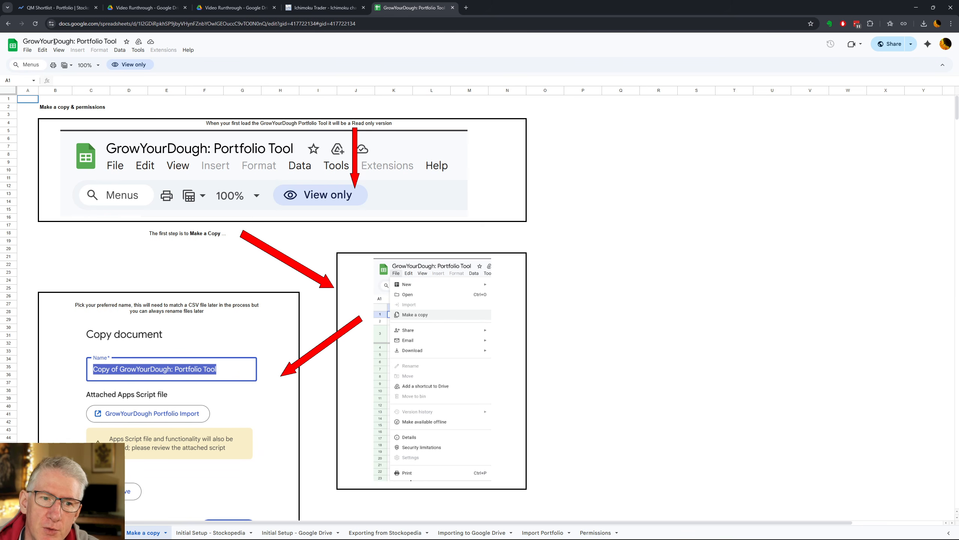
click(27, 50)
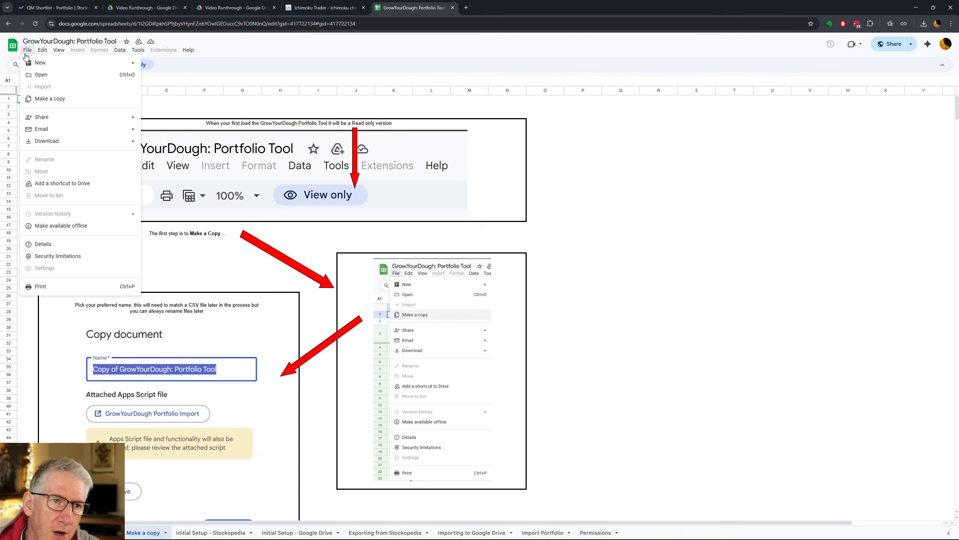
click(40, 97)
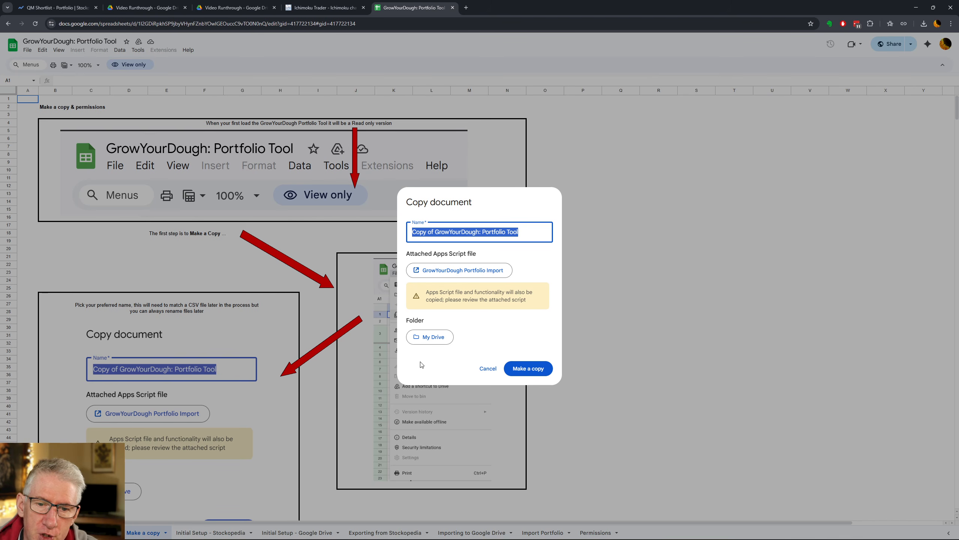
click(438, 341)
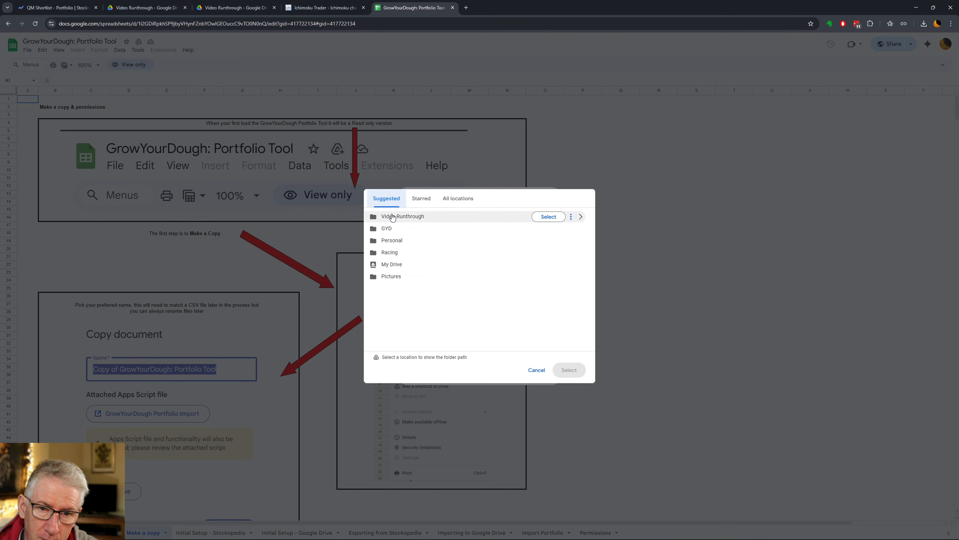
click(392, 216)
click(568, 369)
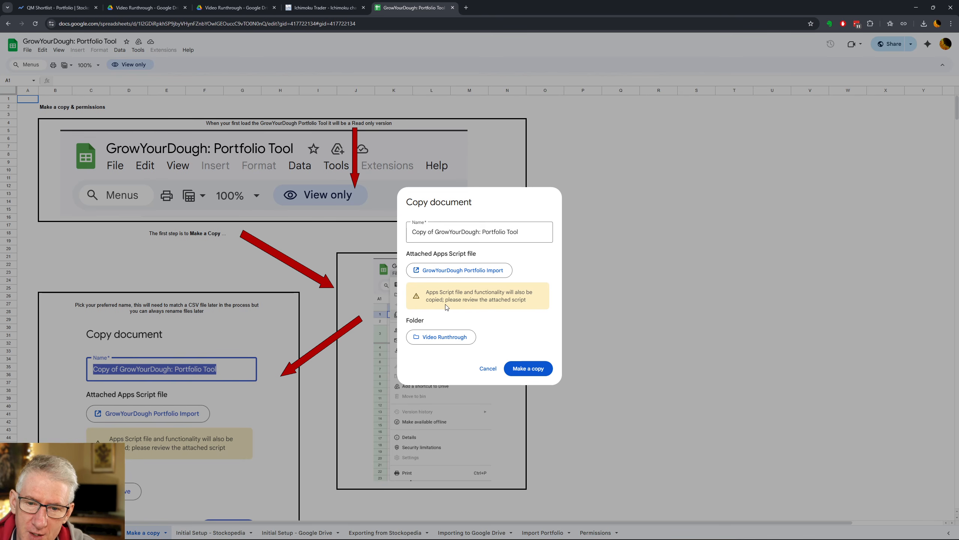
click(531, 366)
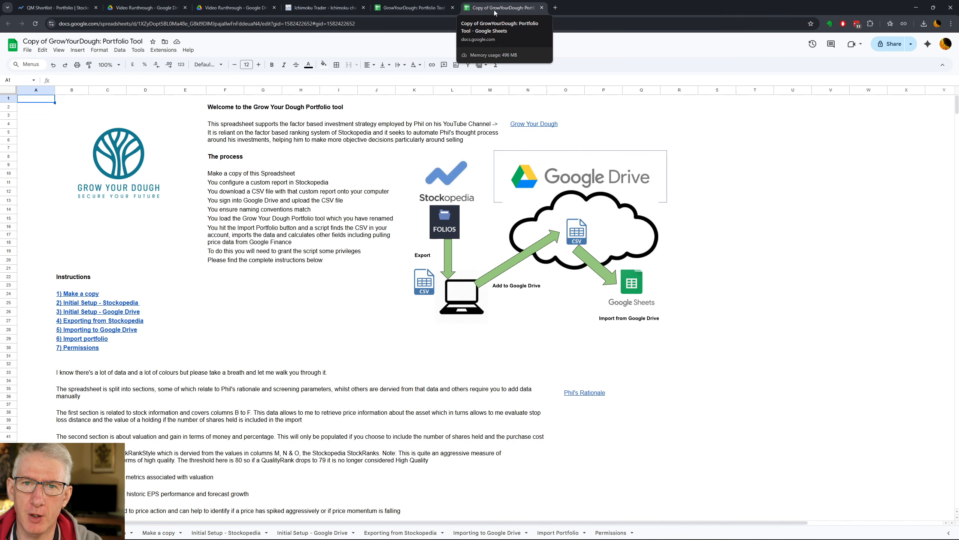
click(452, 8)
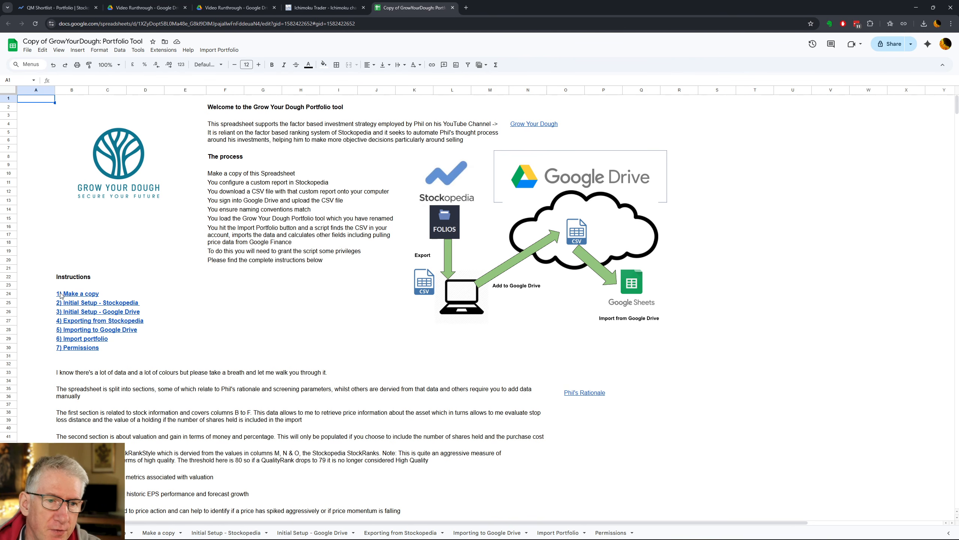
Step: Open the Initial Setup - Stockopedia sheet from the instruction links in the copied spreadsheet
scroll(210, 289, down, 1)
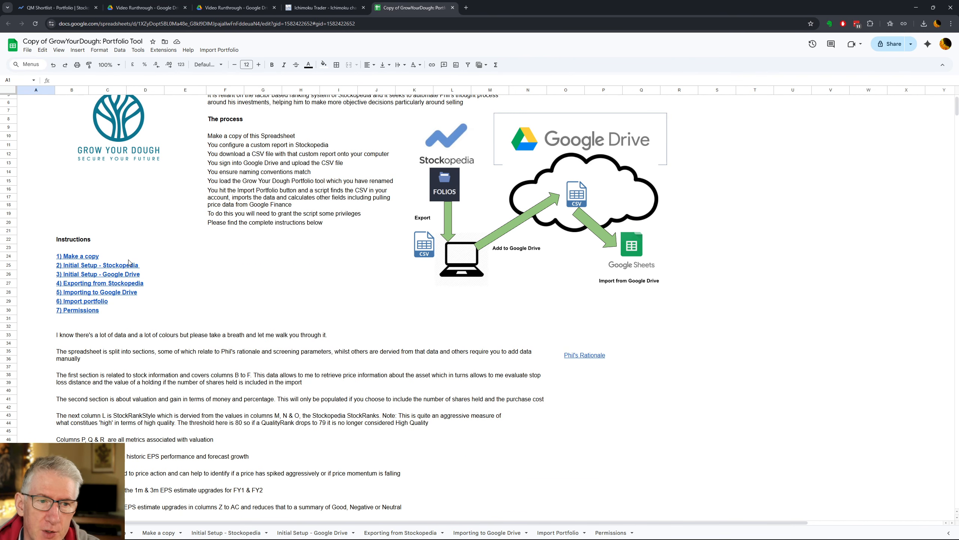
click(117, 265)
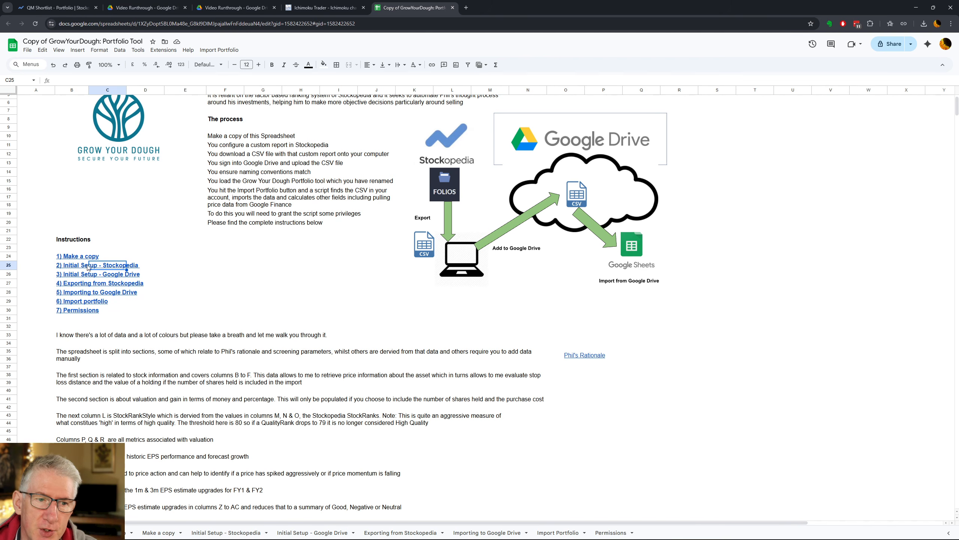
click(76, 269)
click(87, 280)
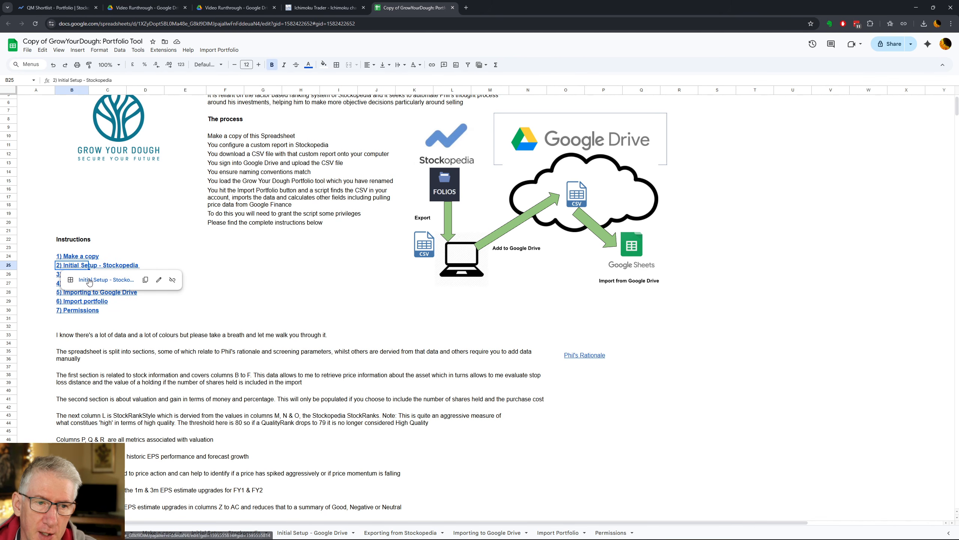
Step: Switch to the Stockopedia portfolio, show the Custom table view and open its column customisation
click(55, 11)
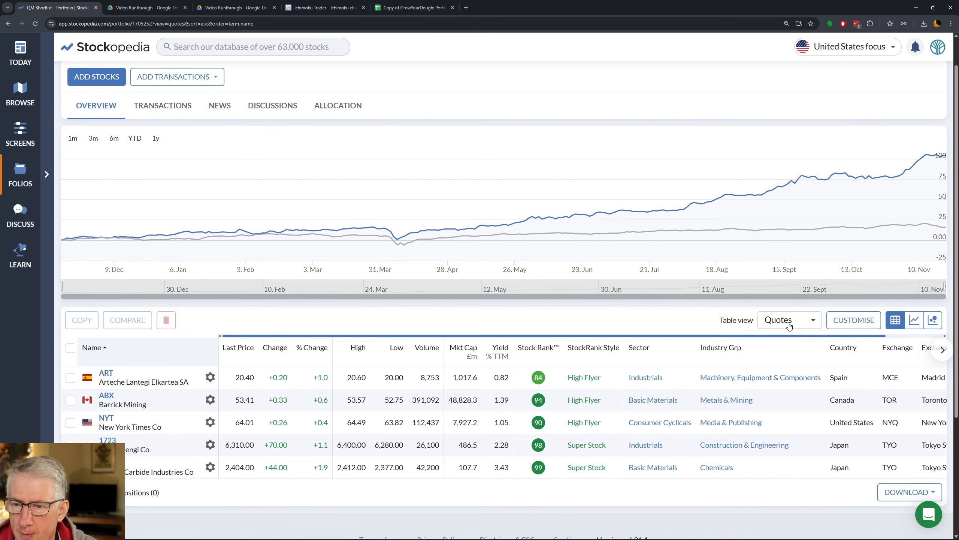
click(789, 325)
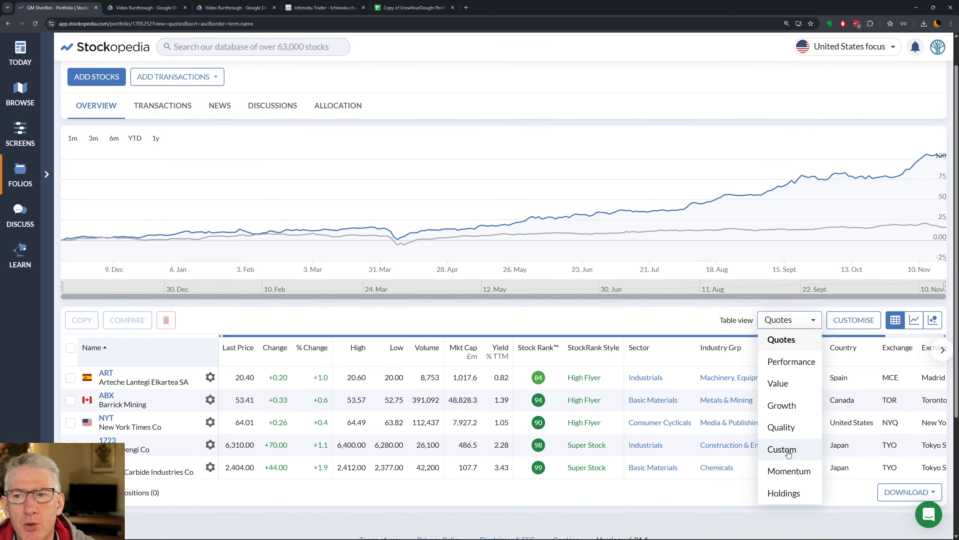
click(788, 454)
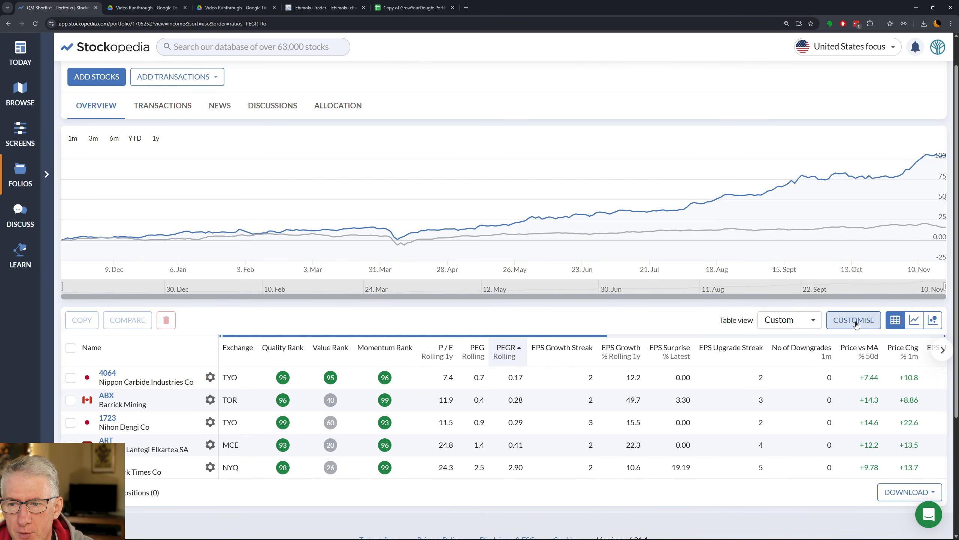
click(855, 320)
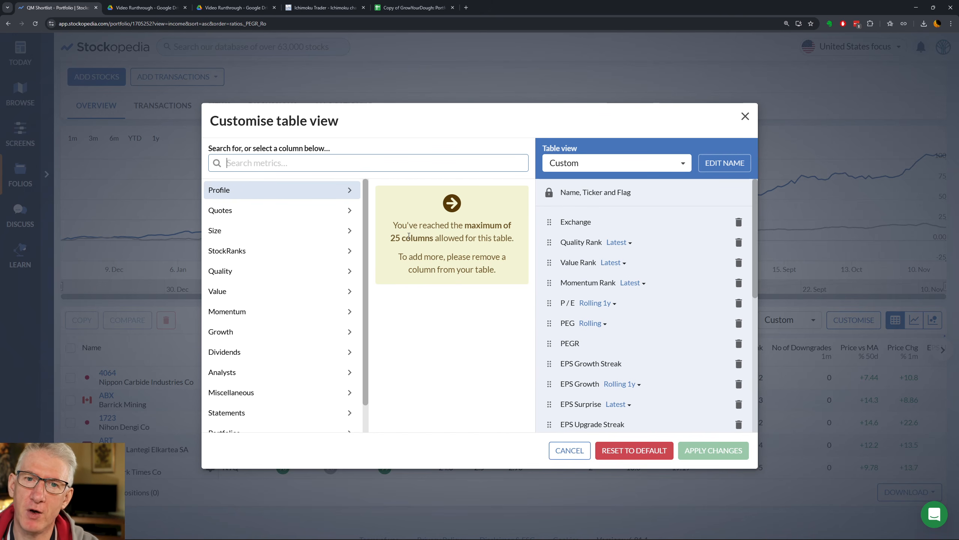
Step: Check the 25 required fields in the spreadsheet's Stockopedia setup sheet, and choose the Performance table view for customisation in Stockopedia
click(415, 7)
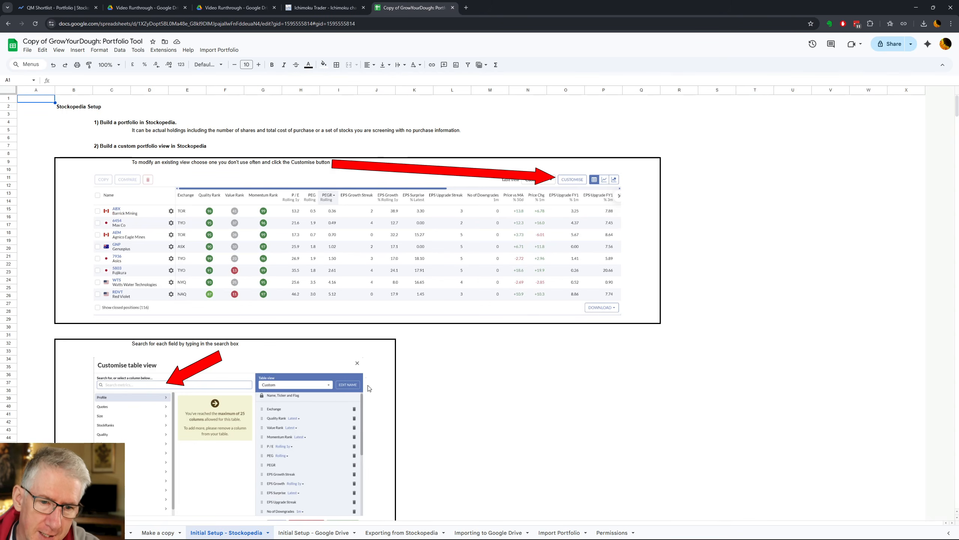
scroll(368, 345, down, 3)
scroll(367, 344, down, 10)
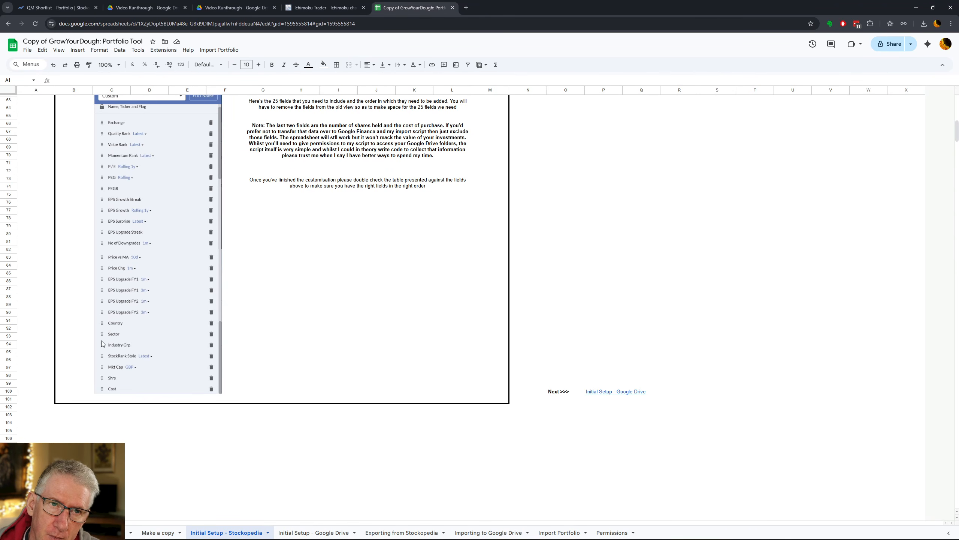
click(74, 7)
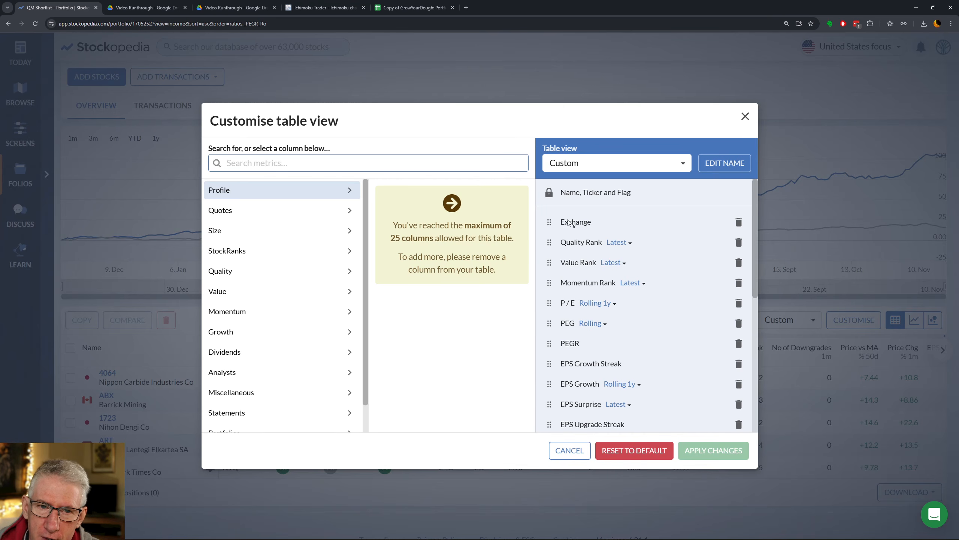
click(609, 163)
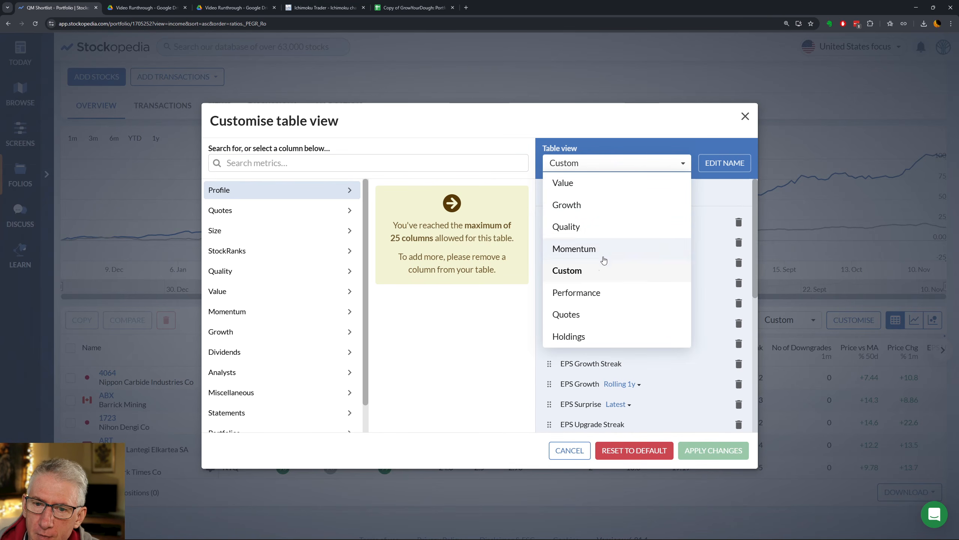
click(595, 287)
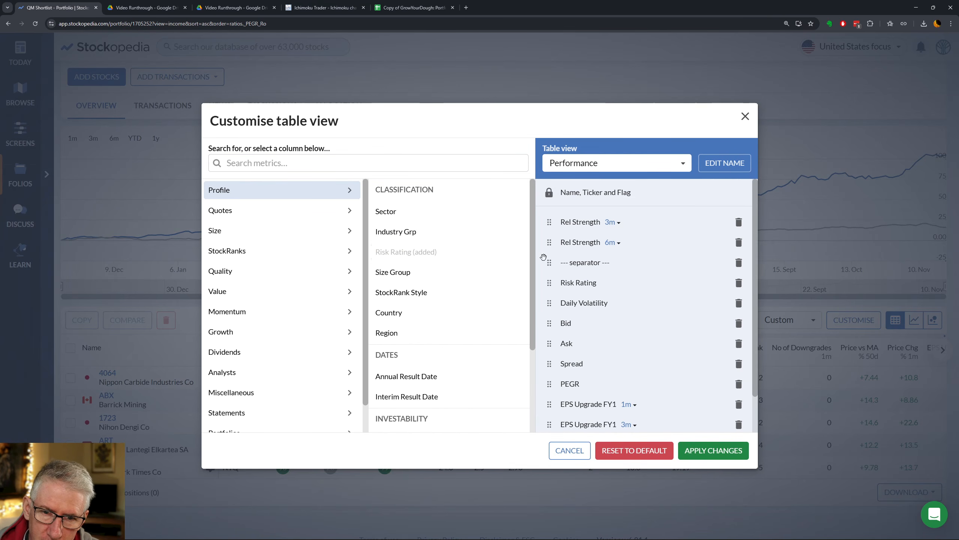
Step: Check the first required field in the spreadsheet, and add the Exchange Code column in Stockopedia as the Performance view's first column
click(382, 7)
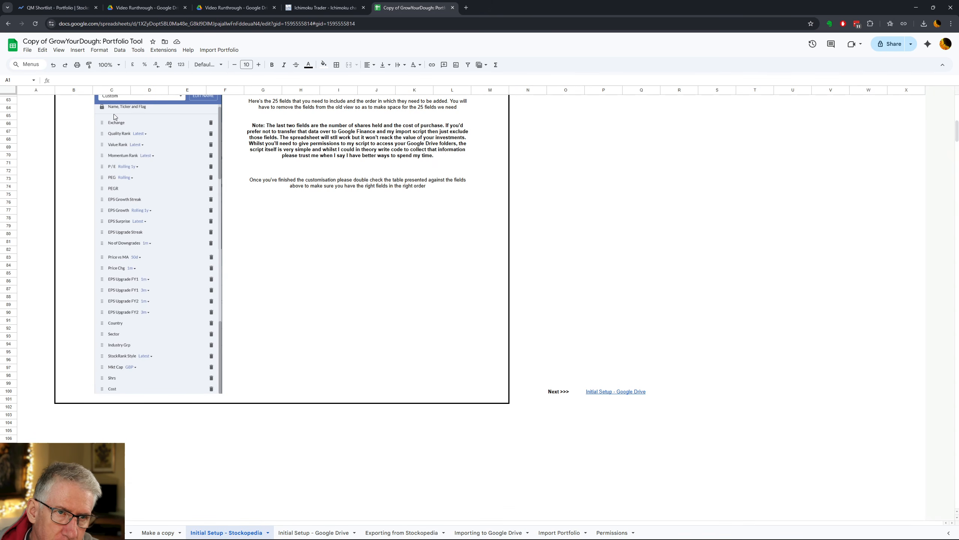
click(57, 7)
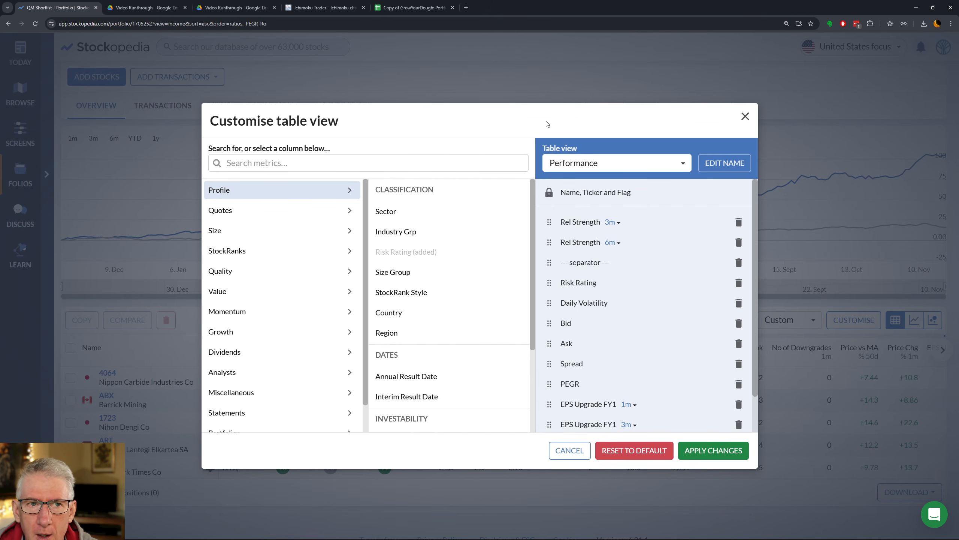
click(415, 8)
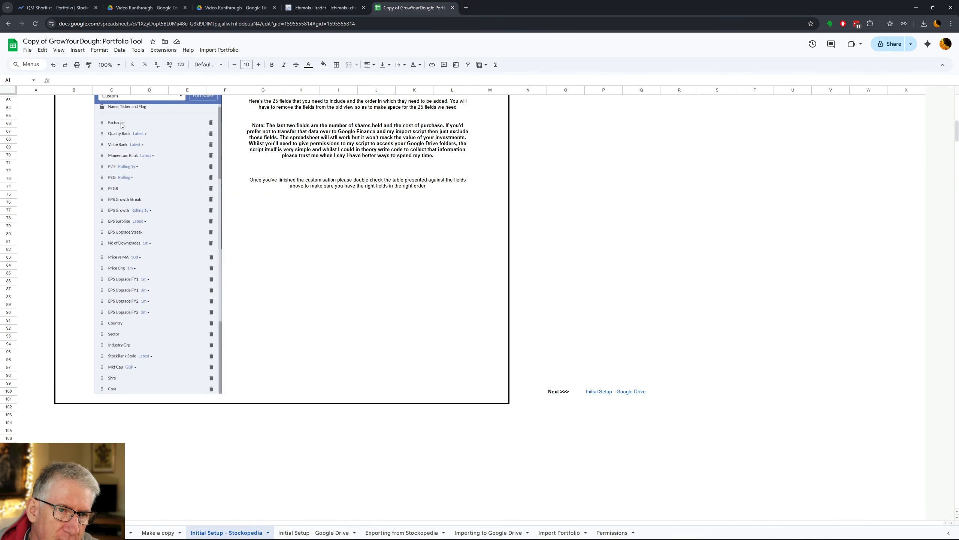
click(57, 8)
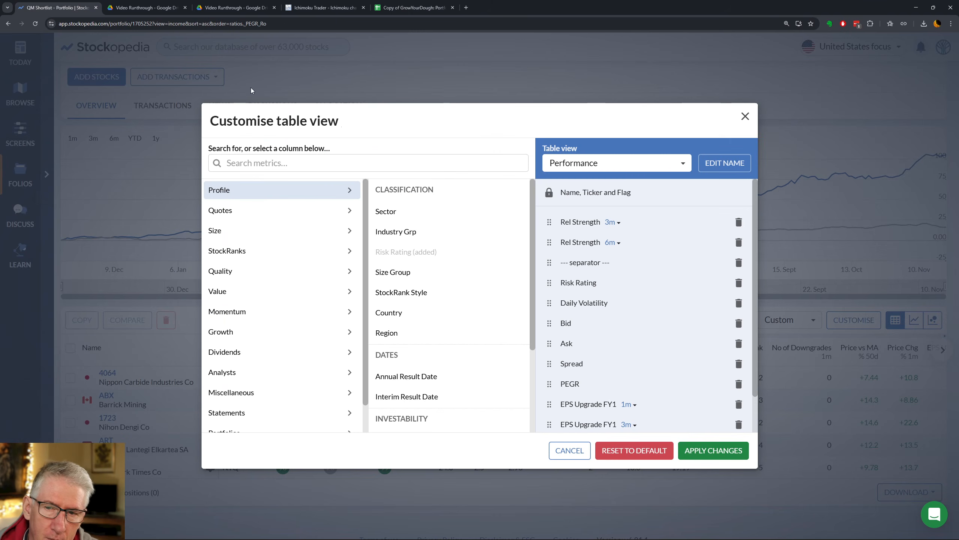
click(248, 163)
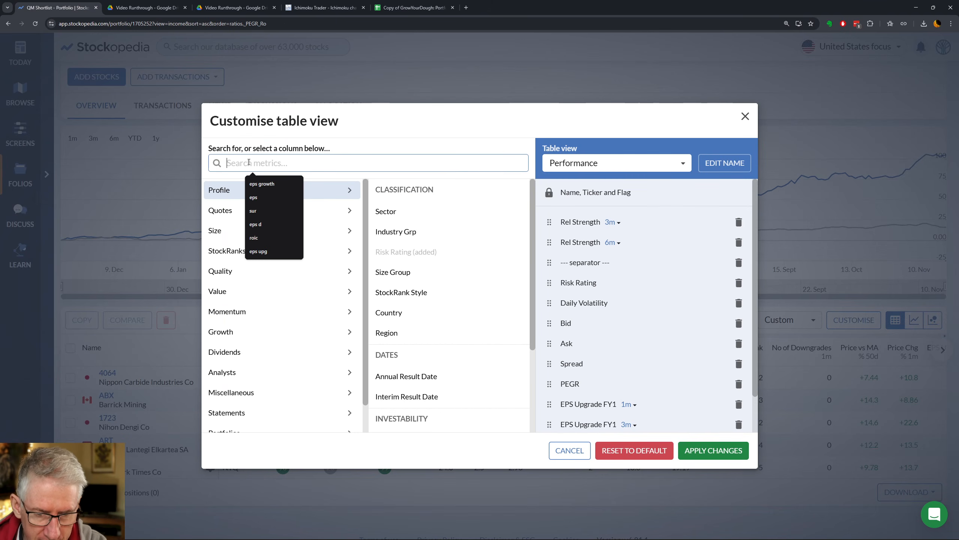
text(exchange)
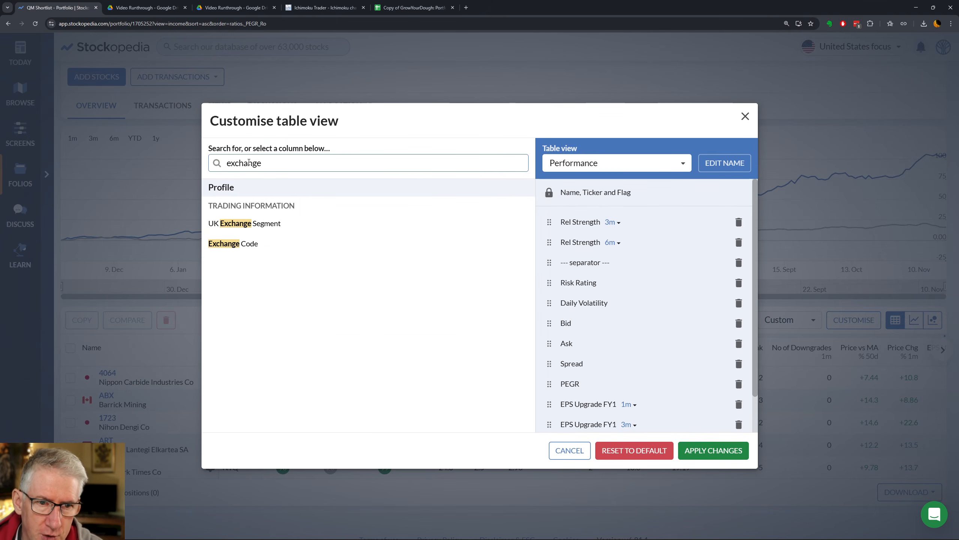
click(231, 245)
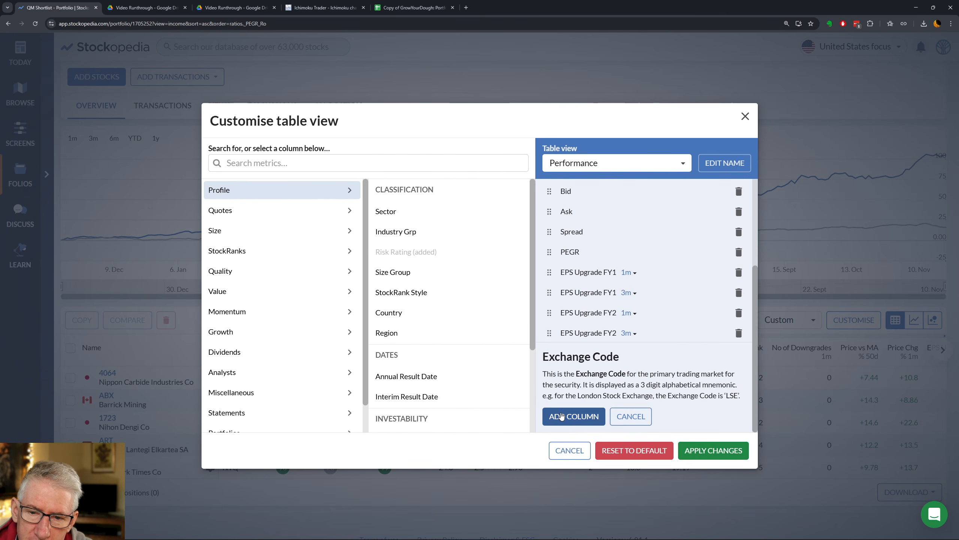
click(561, 415)
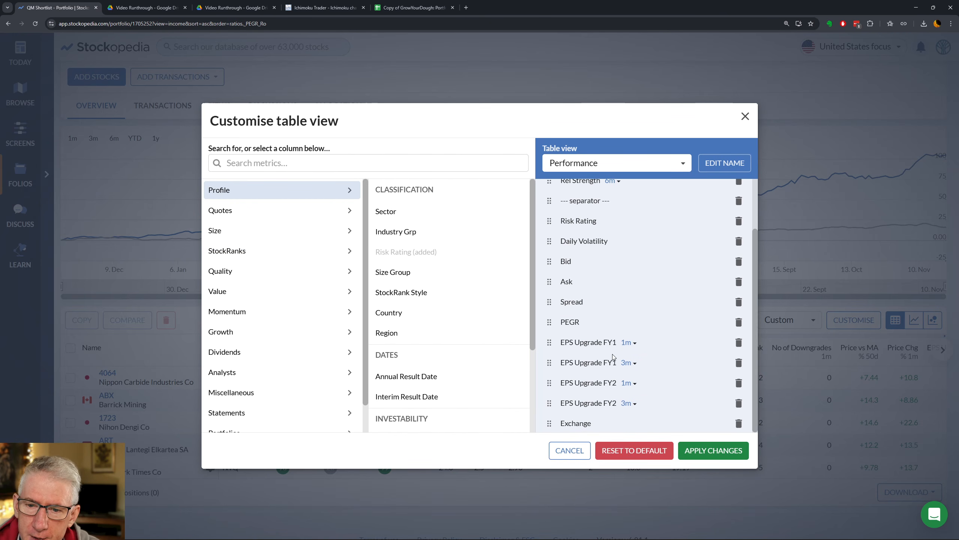
drag(549, 425, 551, 222)
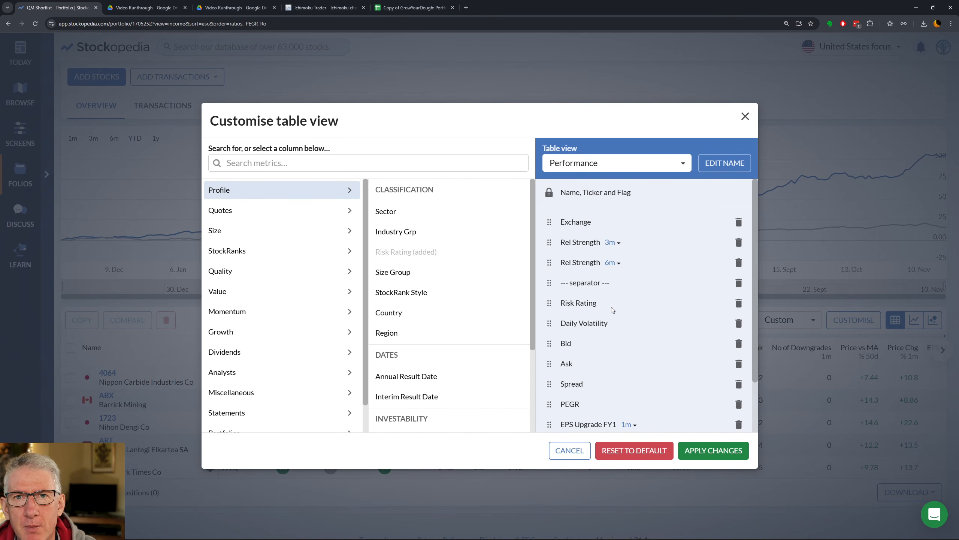
Step: Remove every column after Exchange from the Performance table view, from Rel Strength 3m through EPS Upgrade FY2 3m
click(739, 243)
click(739, 243)
click(739, 243)
click(740, 244)
click(741, 245)
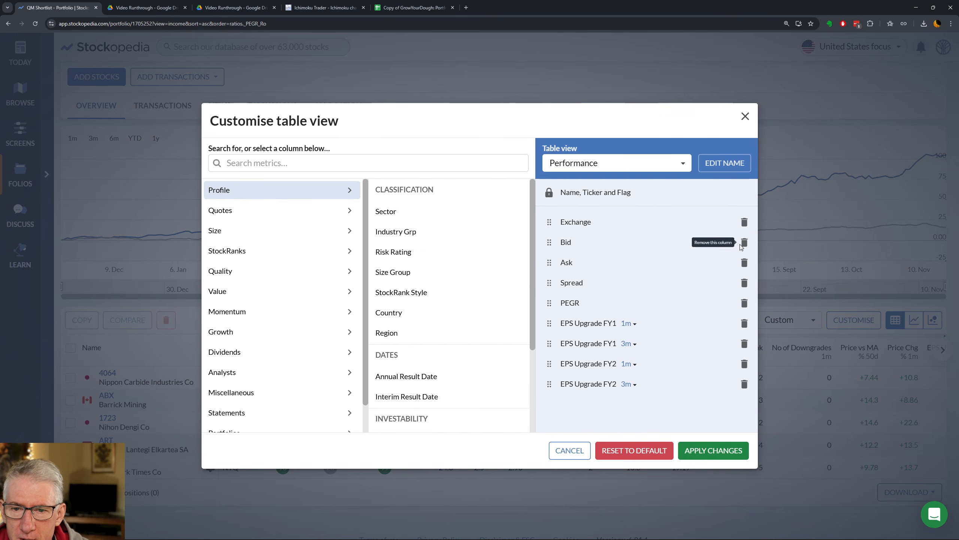
click(742, 245)
click(743, 245)
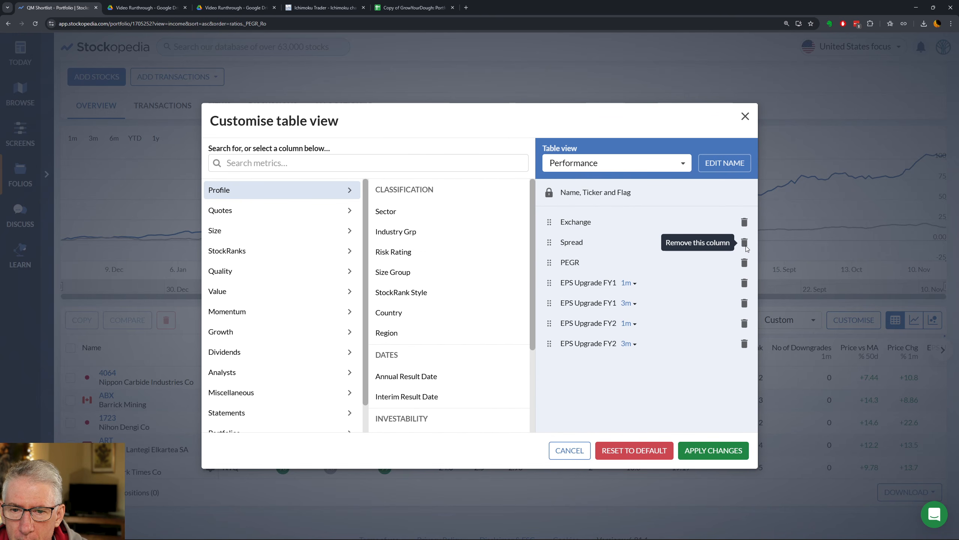
click(745, 244)
click(745, 244)
click(745, 243)
click(745, 244)
click(745, 243)
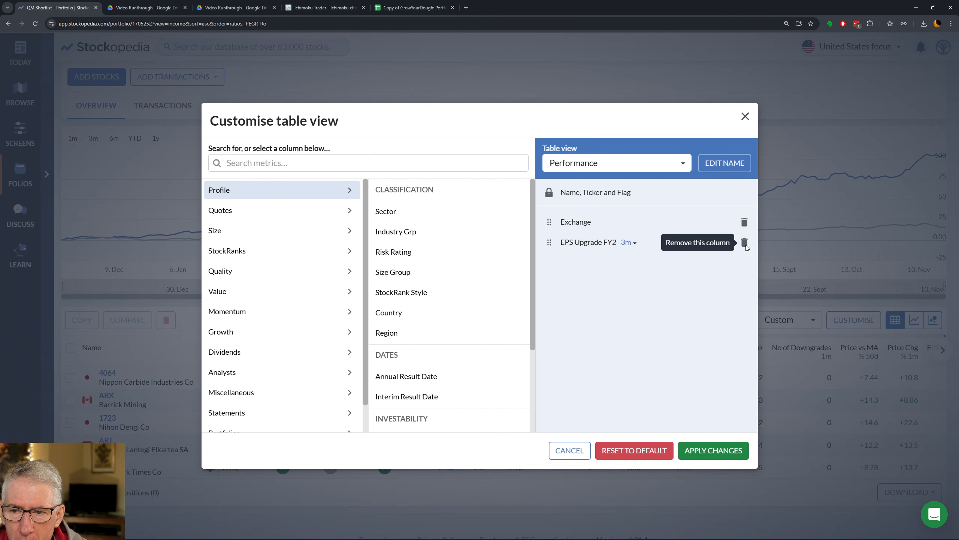
click(745, 244)
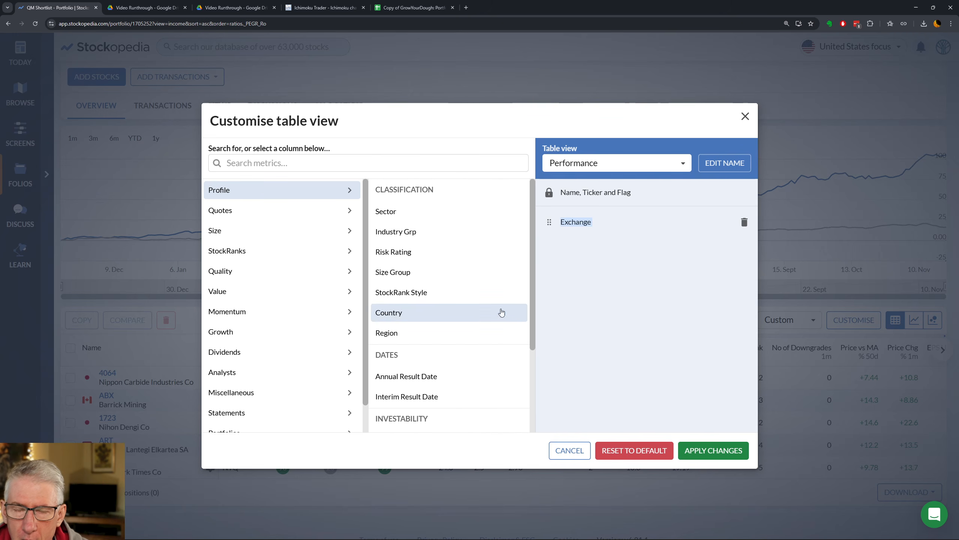
Step: Check the EPS upgrade fields in the spreadsheet's setup sheet, and add the FY1 EPS Estimate Upgrade 1m column to Stockopedia's Performance view
click(414, 5)
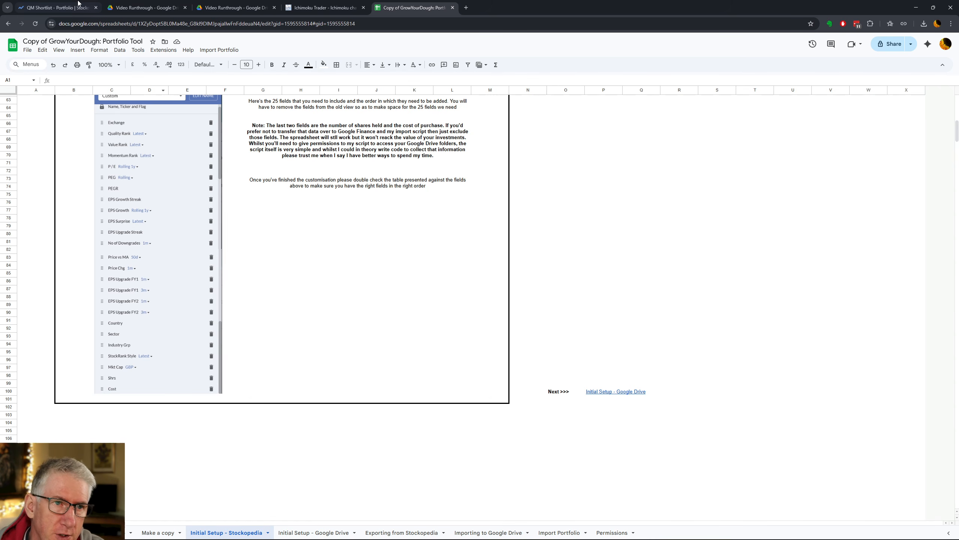
click(56, 7)
text(upgr)
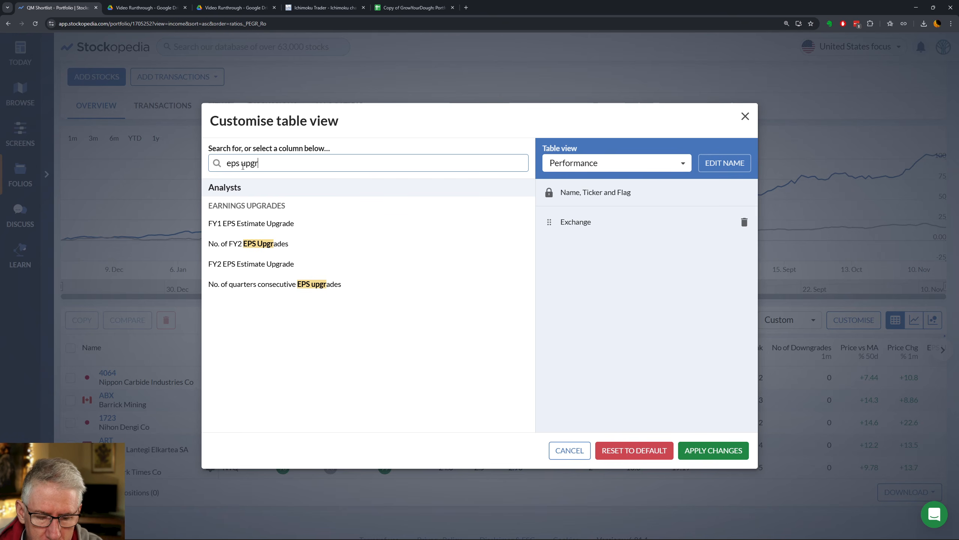
text(ades)
key(BackSpace)
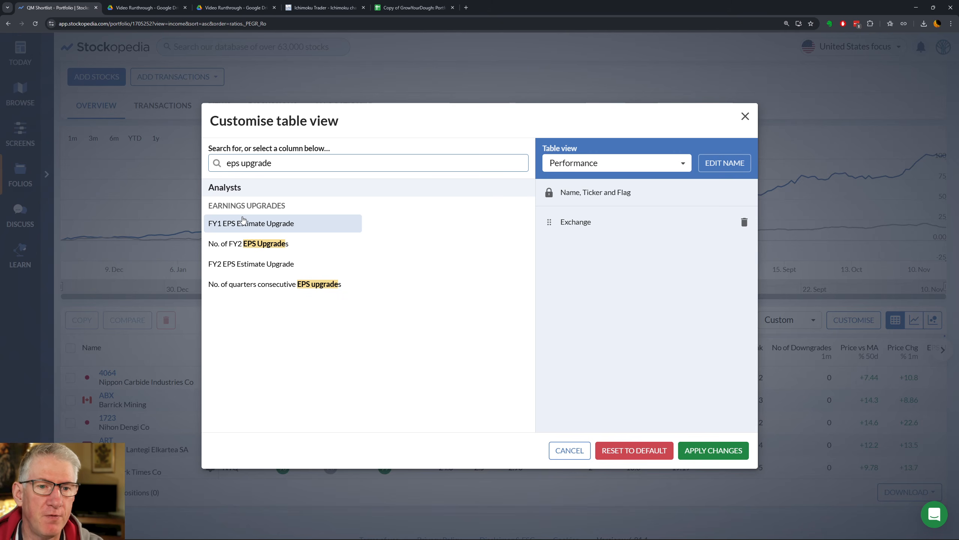
click(242, 222)
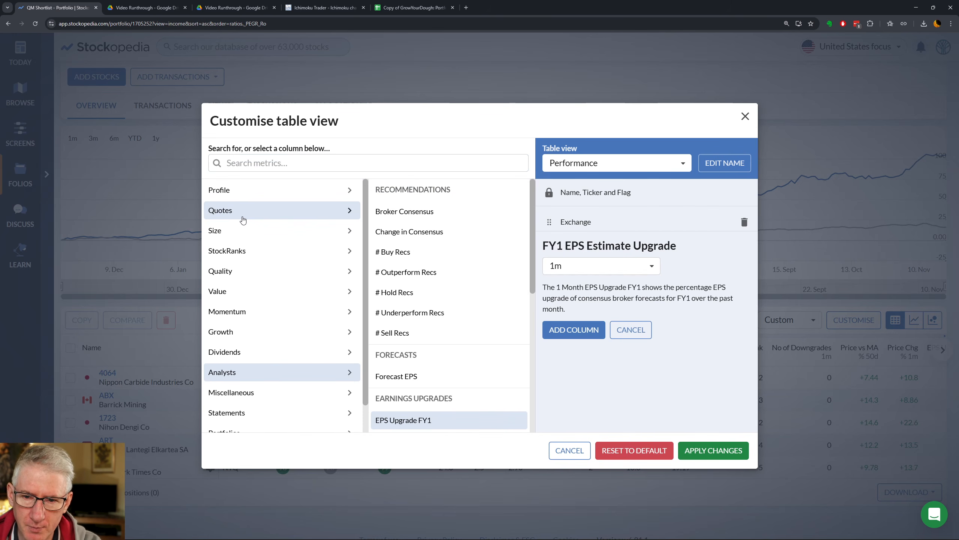
click(591, 268)
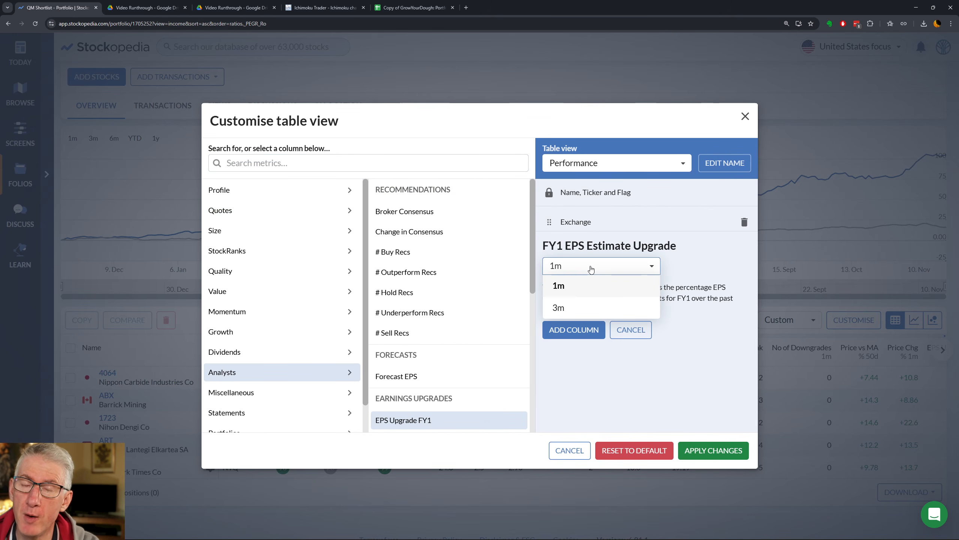
click(591, 269)
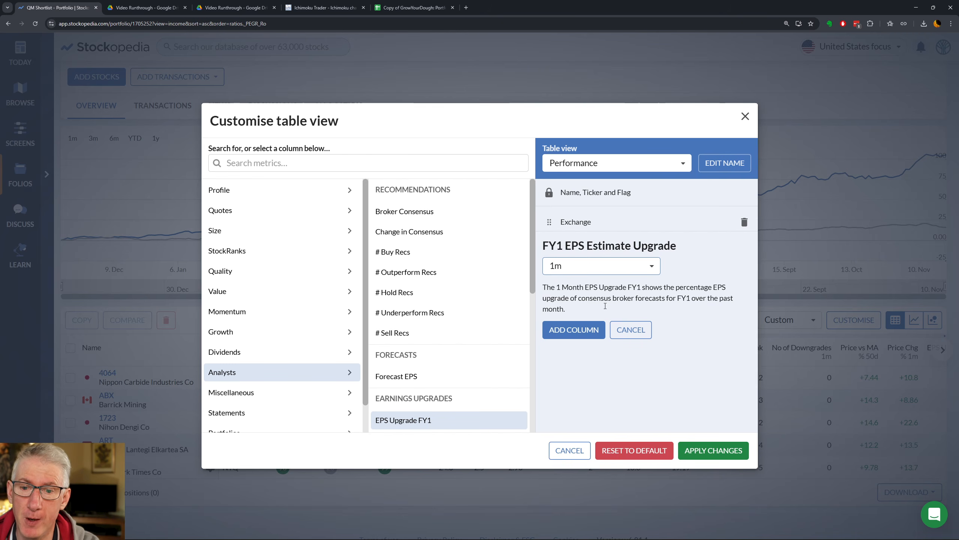
click(596, 334)
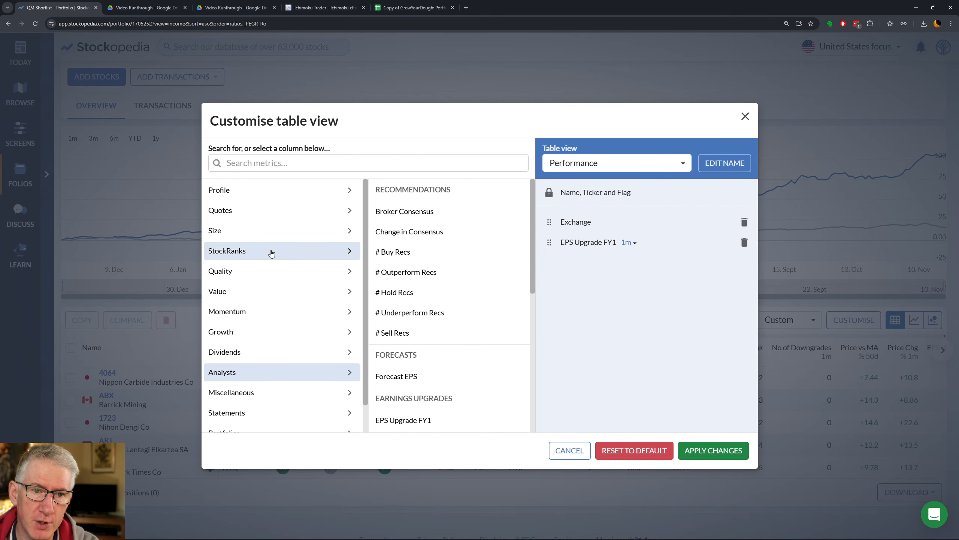
Step: Add the FY1 EPS Estimate Upgrade column for 3m to the Performance table view
click(239, 164)
text(eps)
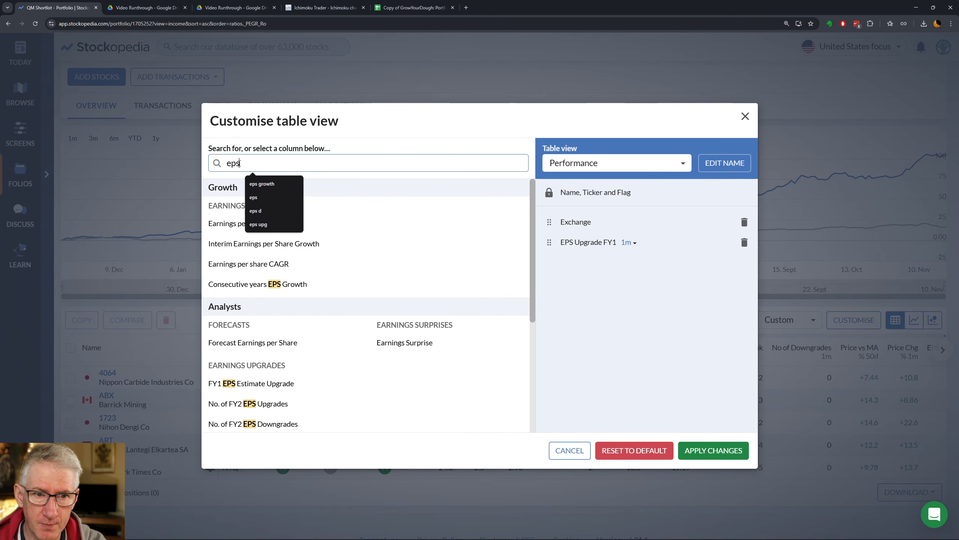
text( upo)
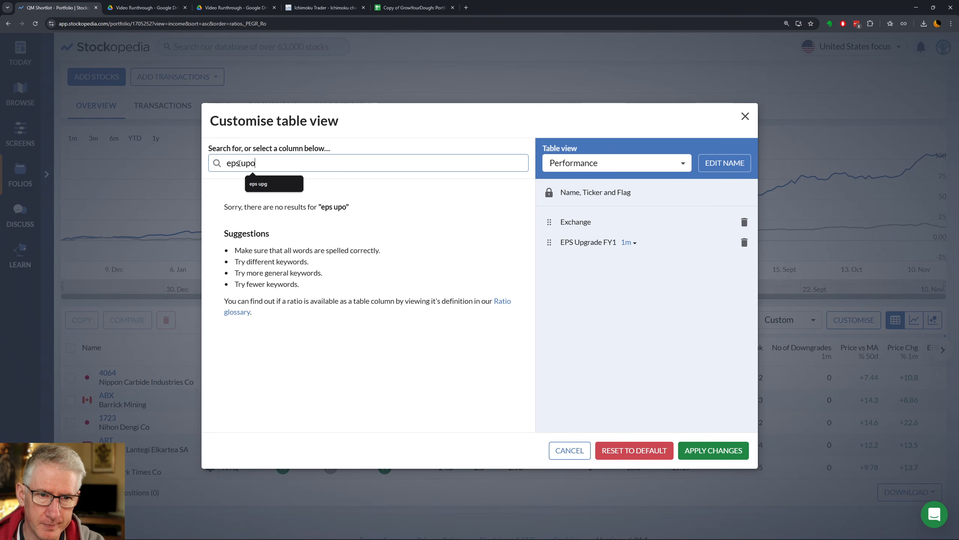
key(BackSpace)
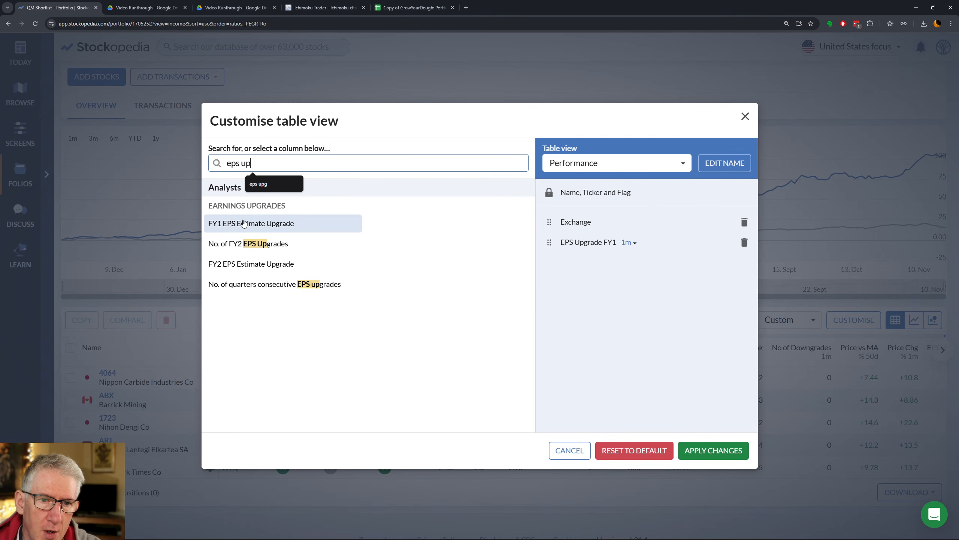
click(244, 223)
click(573, 349)
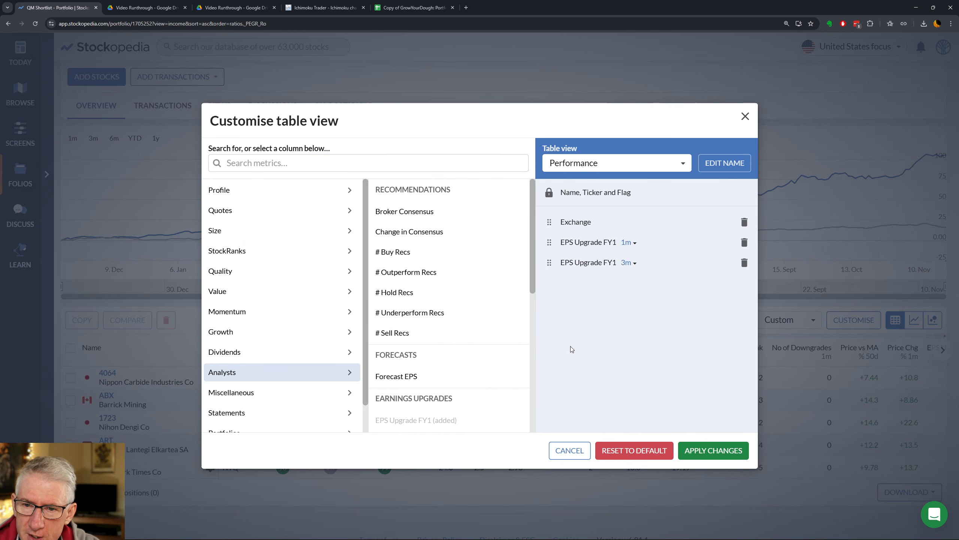
Step: Find the FY2 EPS Estimate Upgrade metric and add its 1m column to the Performance table view
click(268, 166)
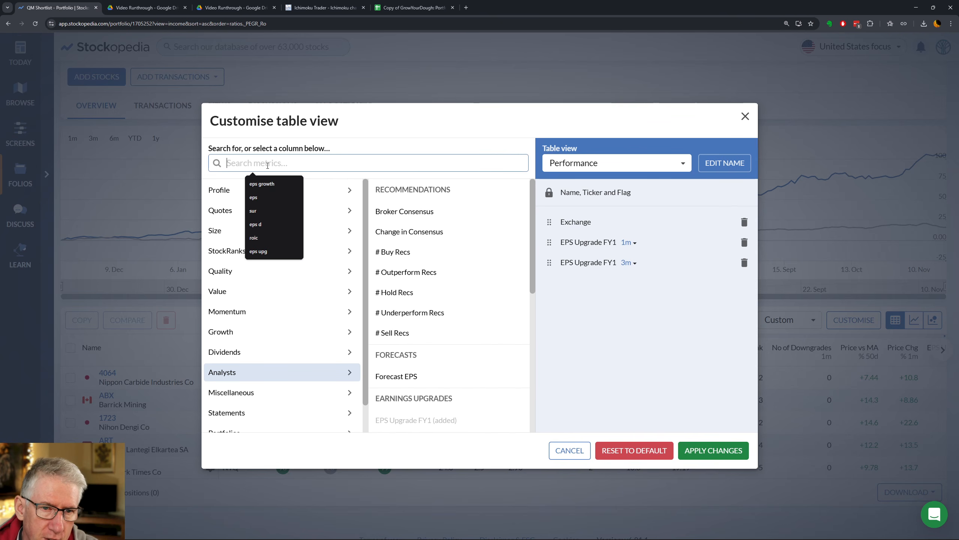
text(wp)
key(BackSpace)
key(BackSpace)
text(eps )
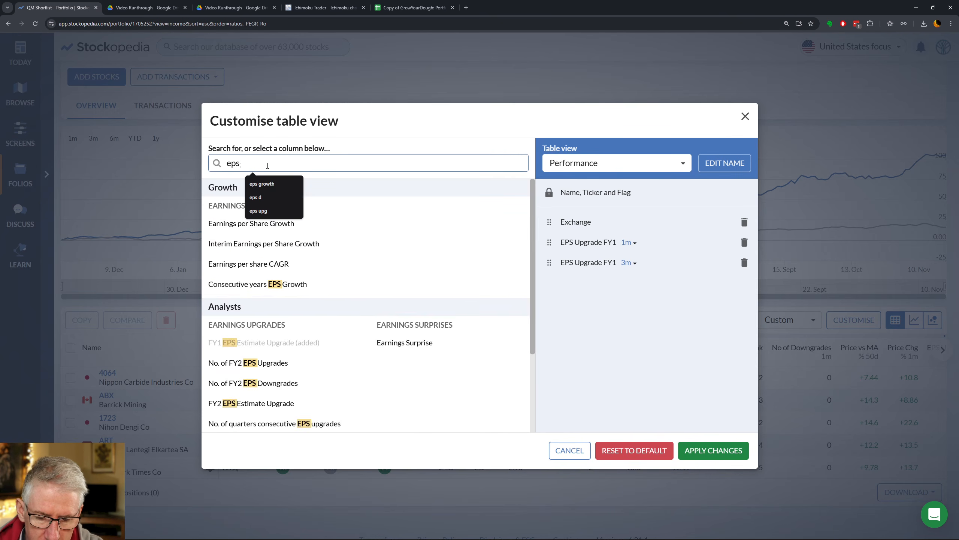
text(upg)
click(236, 264)
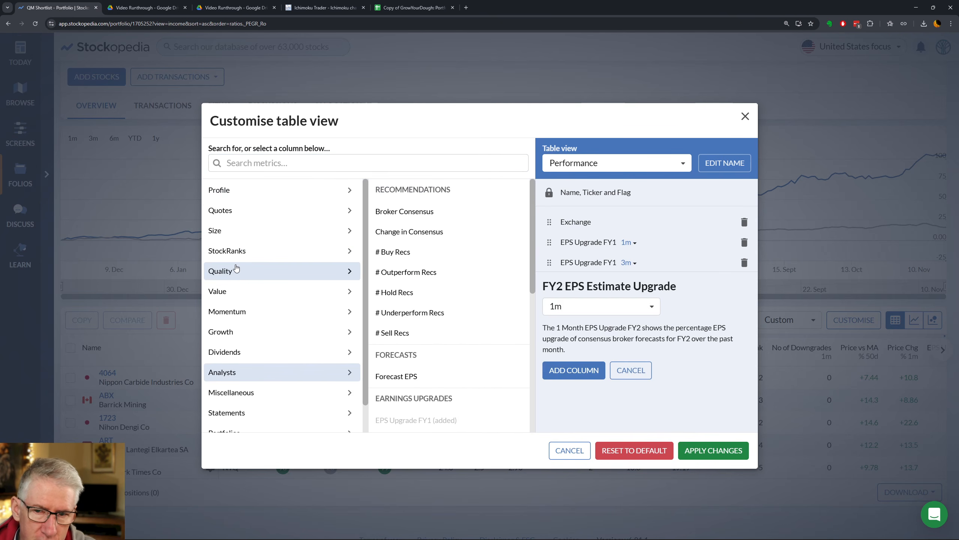
click(572, 372)
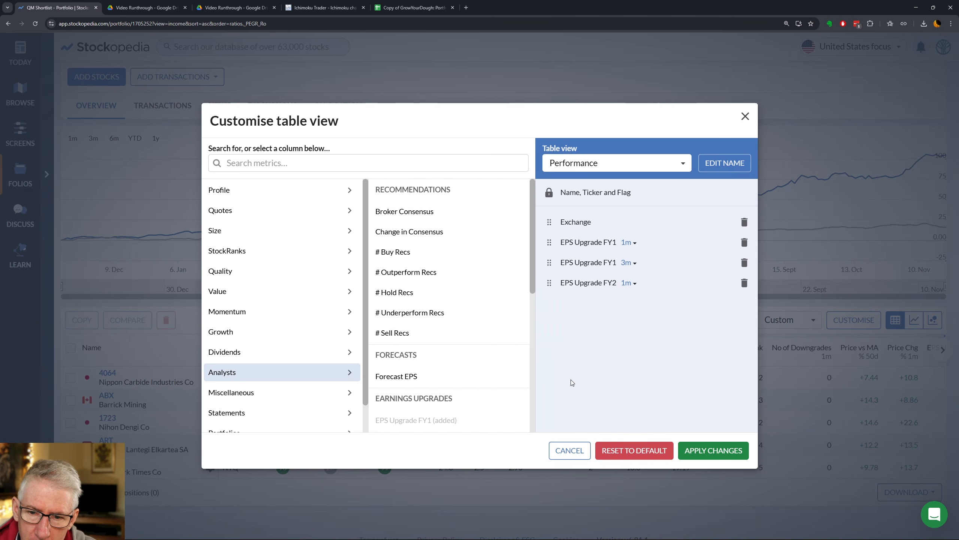
Step: Add the FY2 EPS Estimate Upgrade column for 3m to the Performance table view
click(276, 163)
text(eps)
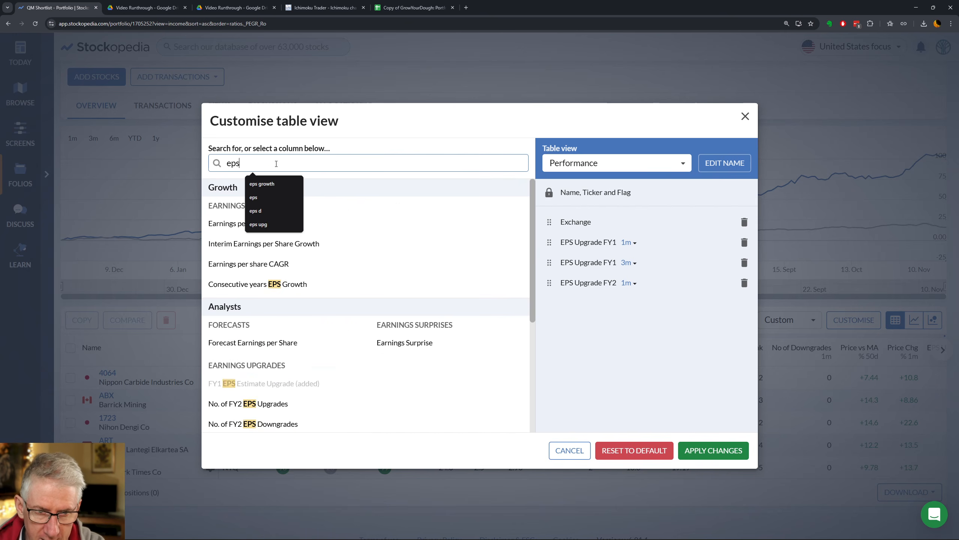
text( u)
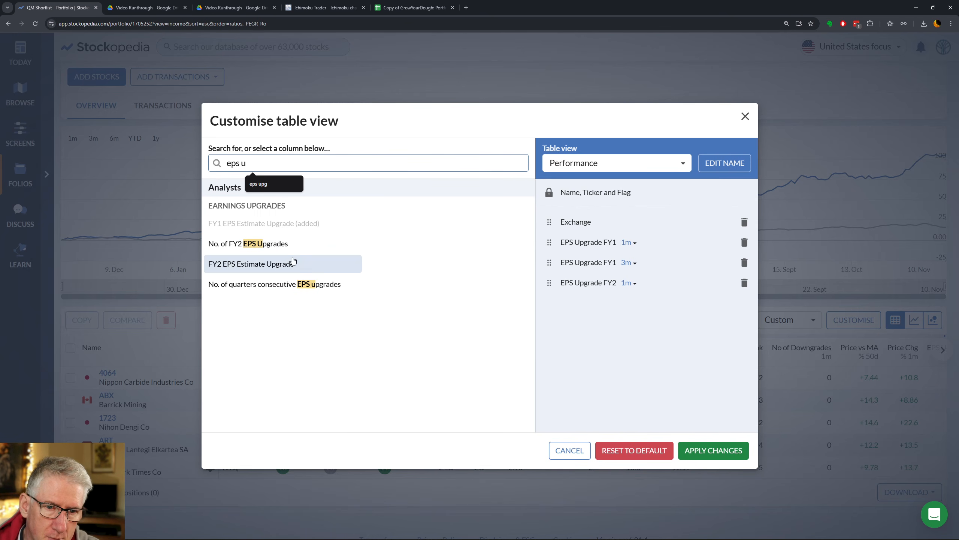
click(293, 260)
click(577, 386)
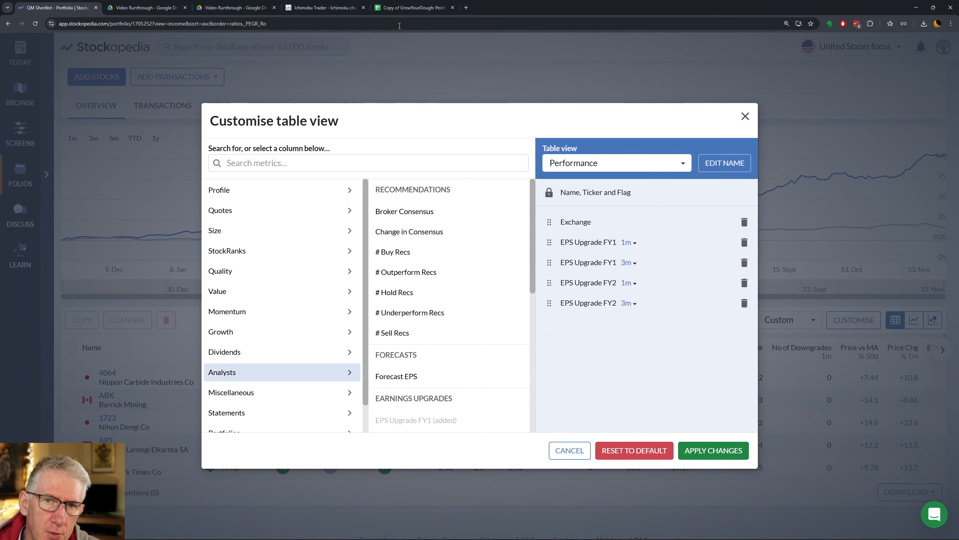
Step: Review the order of the 25 required fields in the spreadsheet's setup sheet, and return to the Stockopedia customisation
click(412, 8)
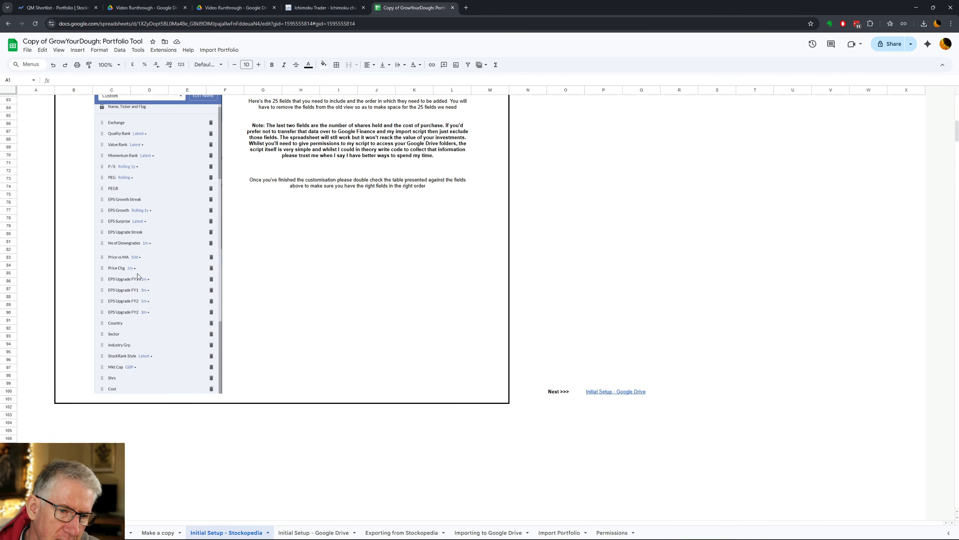
scroll(615, 266, up, 3)
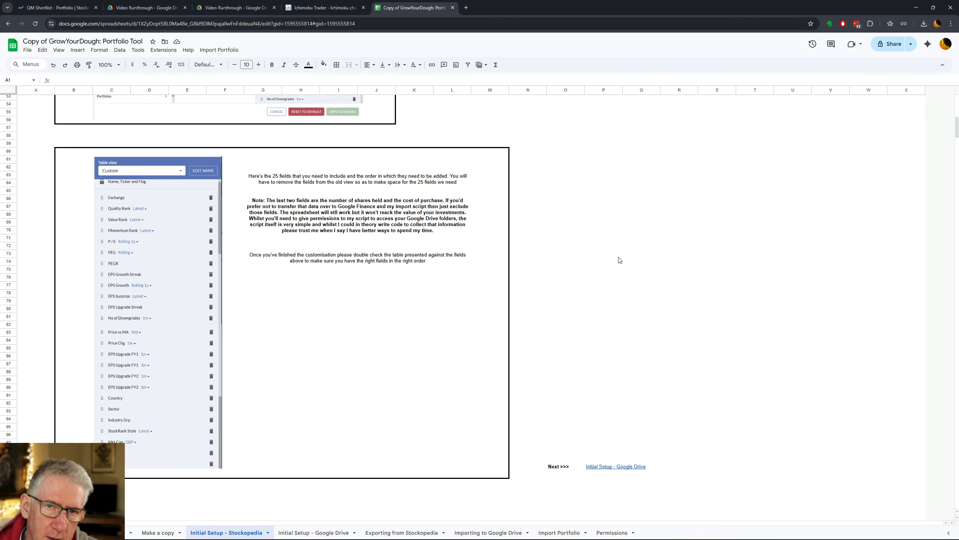
click(57, 8)
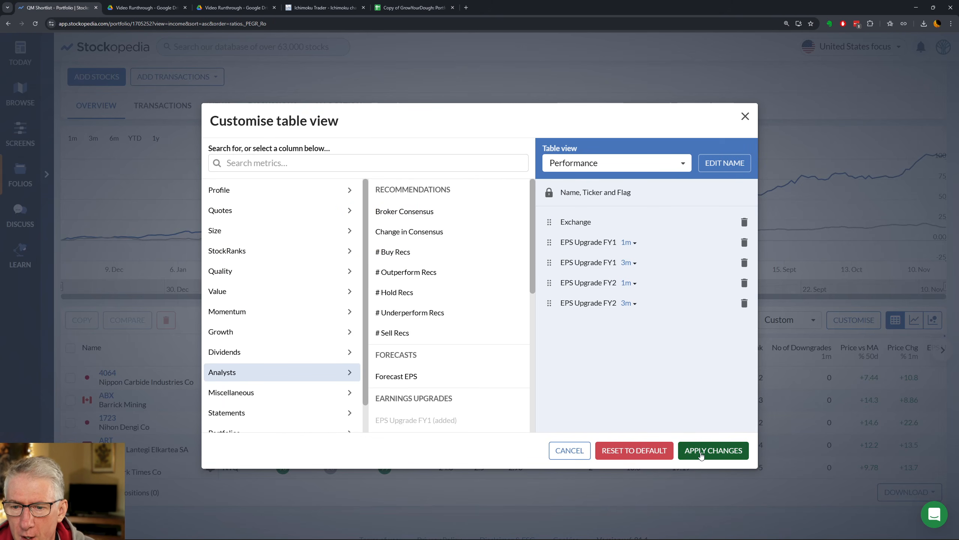
Step: Open the Performance table view's name for editing, and discard the rename and the view's customisation
click(709, 163)
drag(650, 164, 520, 162)
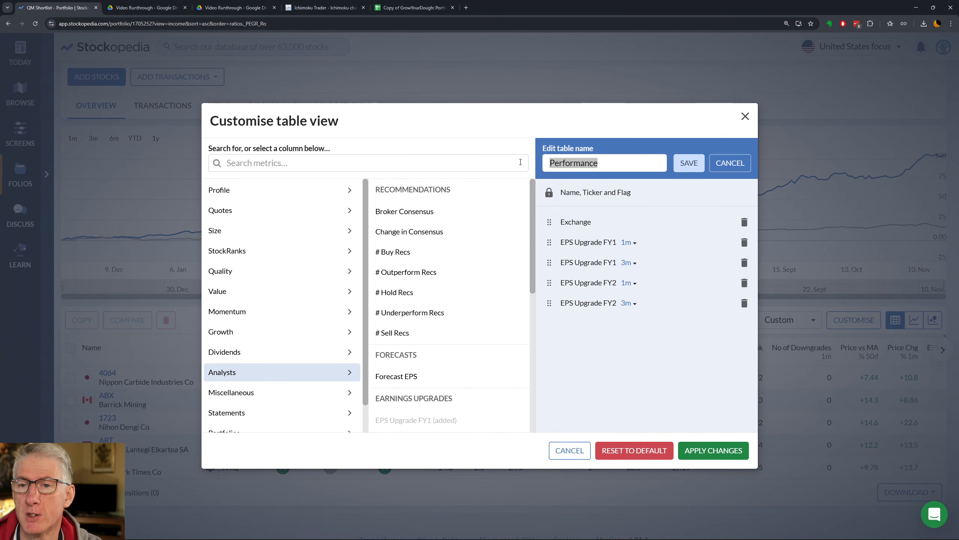
click(736, 169)
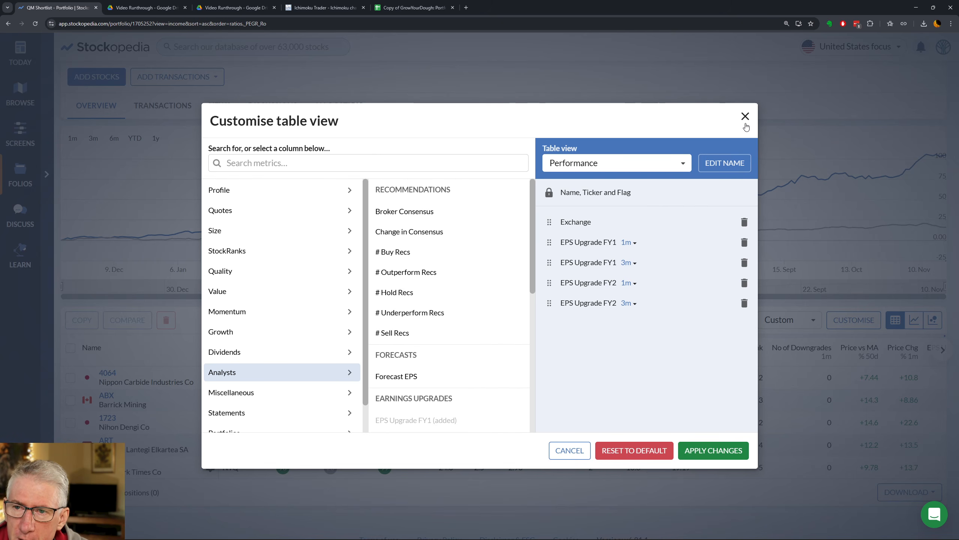
click(745, 123)
Step: Show the Custom table view and examine its columns through to Cost, both in the table and in its customisation list
click(789, 324)
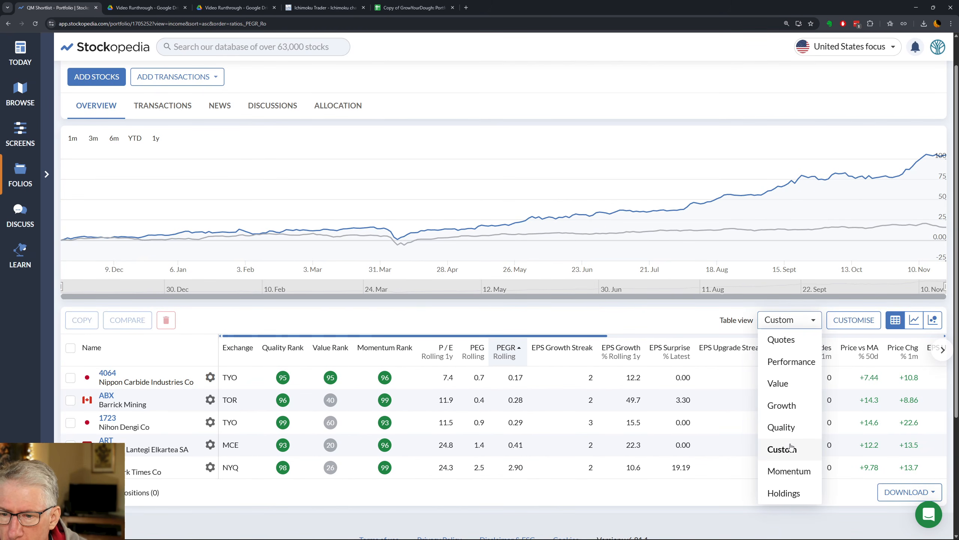
click(790, 448)
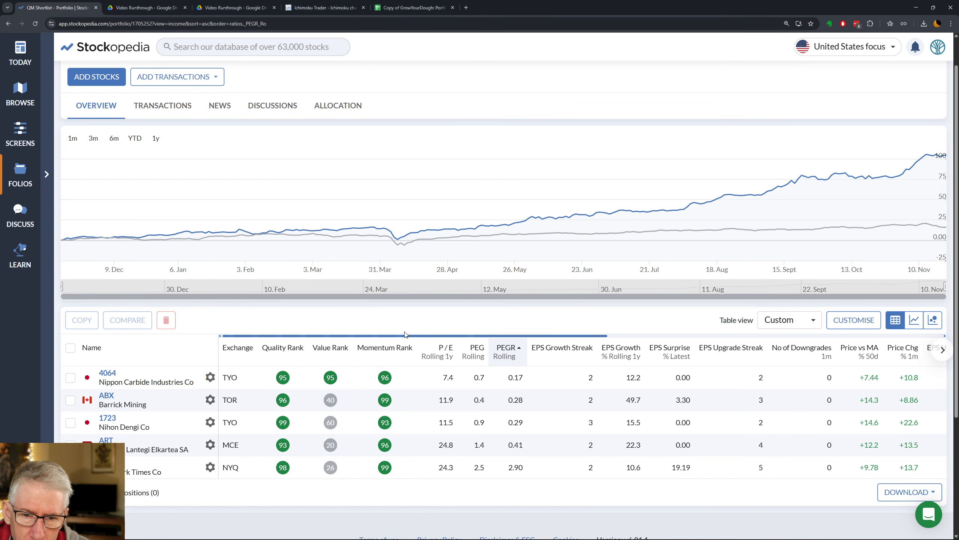
drag(404, 335, 862, 341)
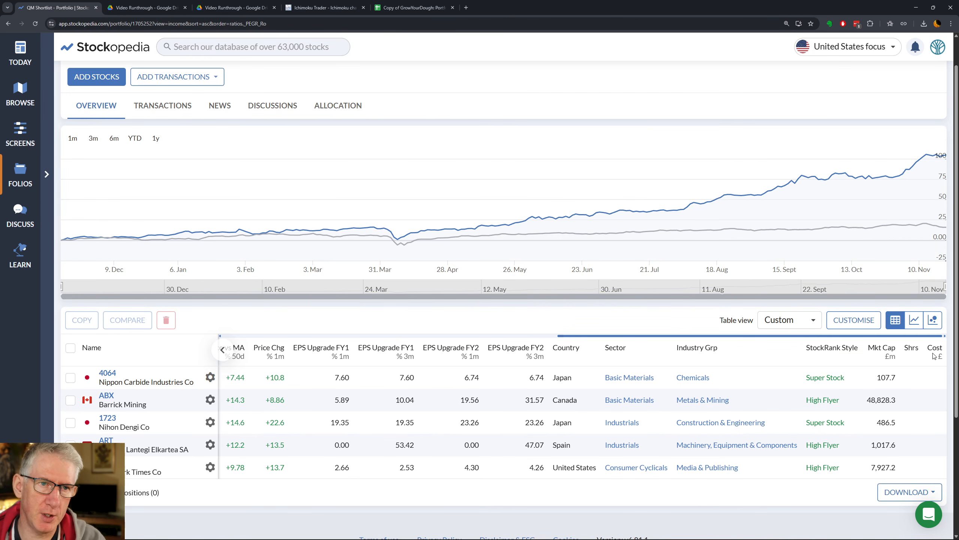
scroll(718, 442, up, 1)
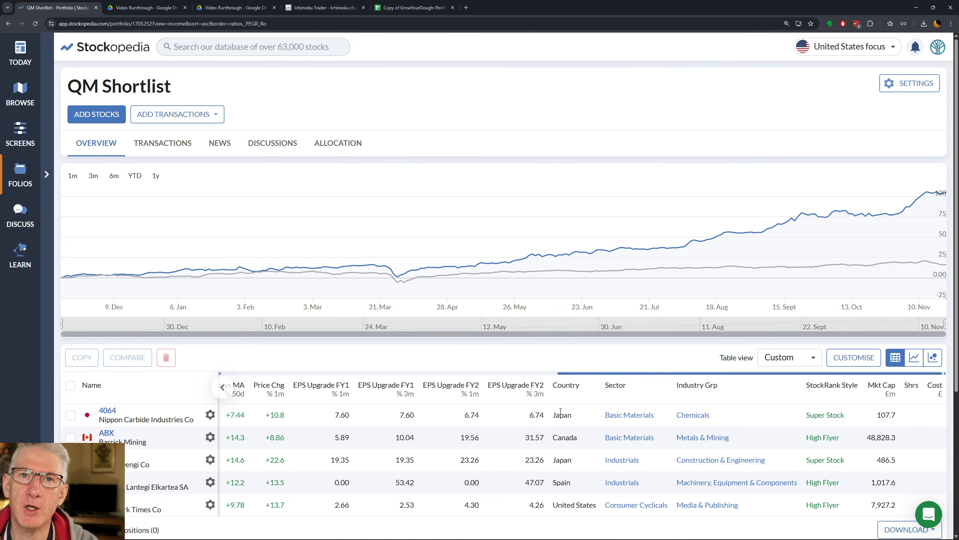
scroll(564, 394, down, 1)
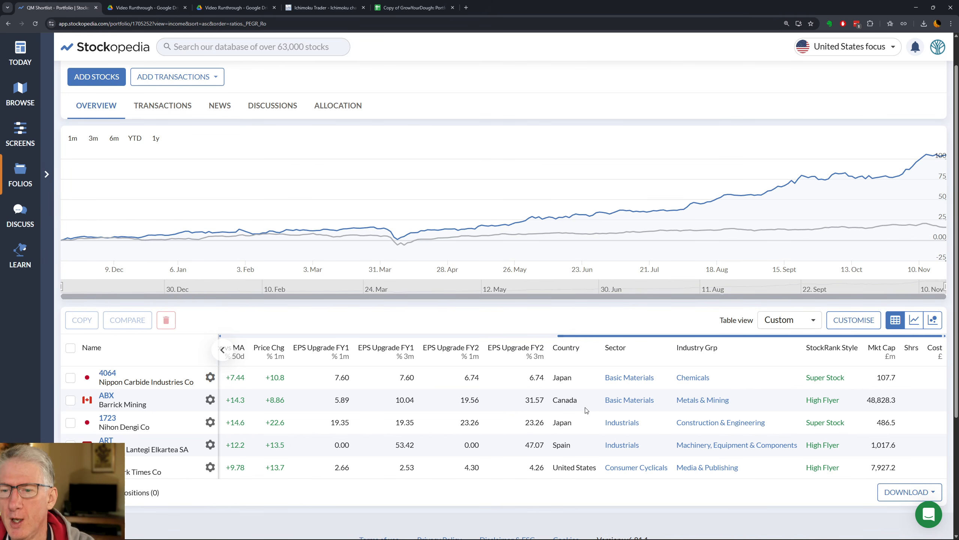
click(854, 320)
scroll(658, 272, down, 7)
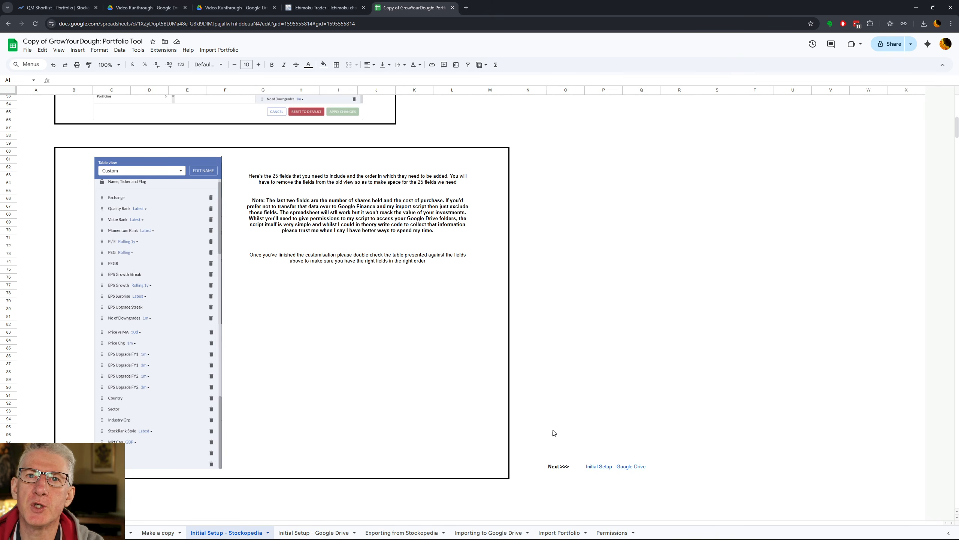
Step: Follow the spreadsheet's link to the Google Drive setup sheet, and open My Drive in Google Drive in a new browser tab
click(612, 468)
click(621, 483)
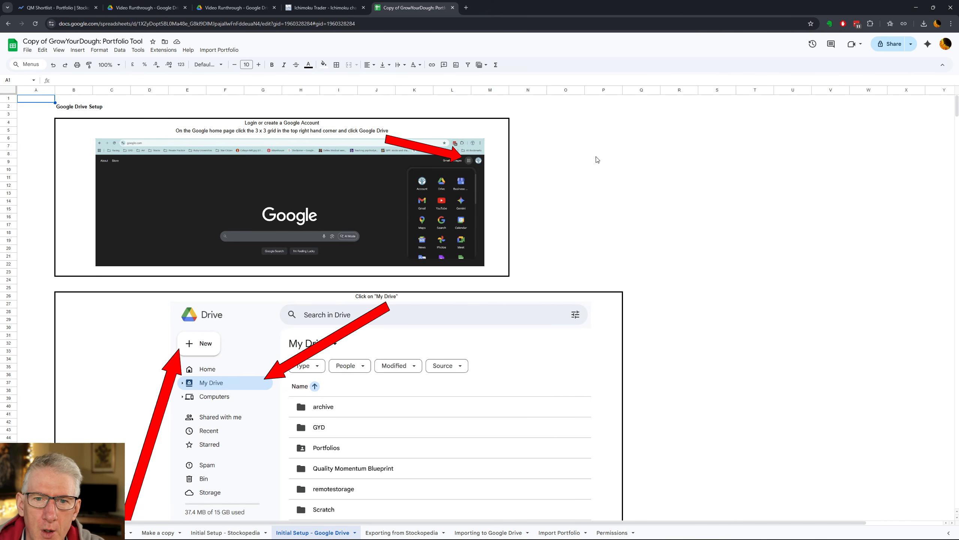
click(466, 8)
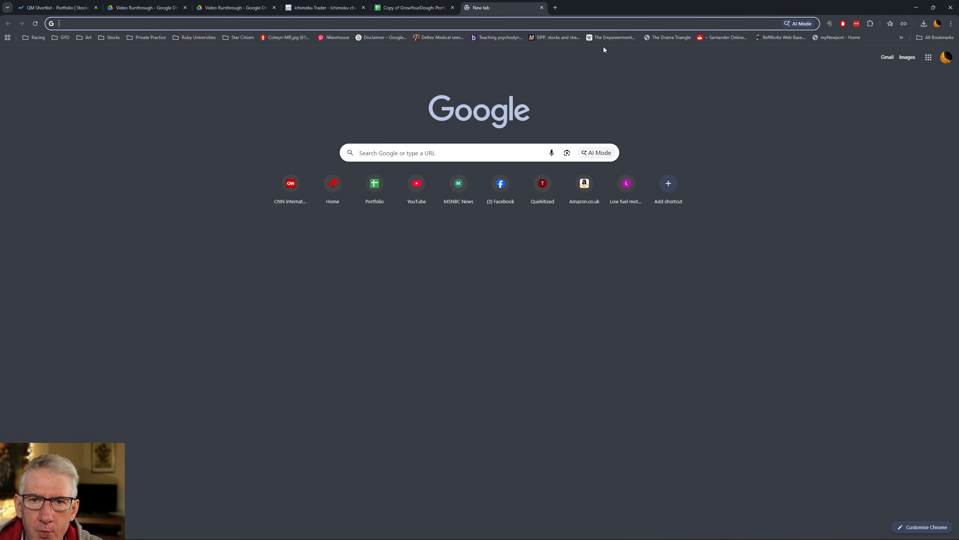
click(927, 61)
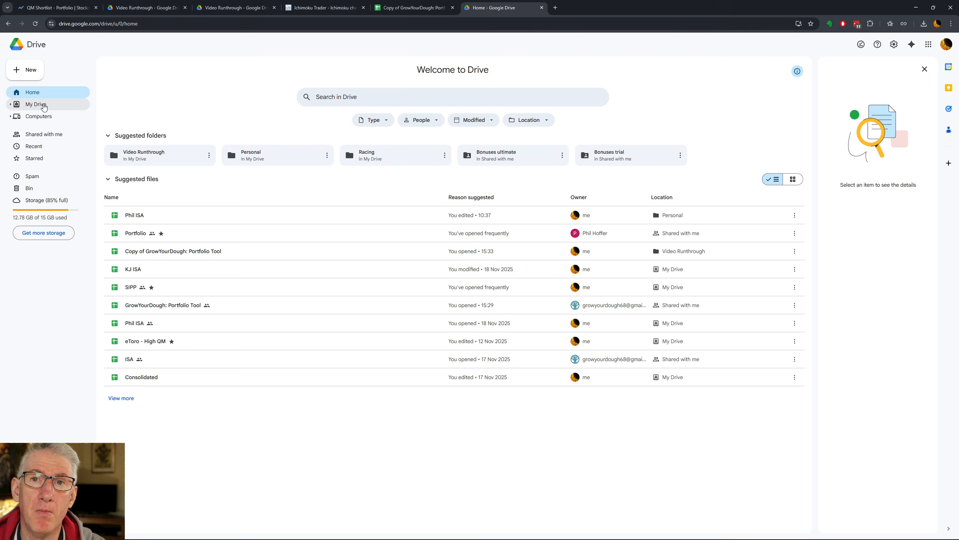
click(44, 107)
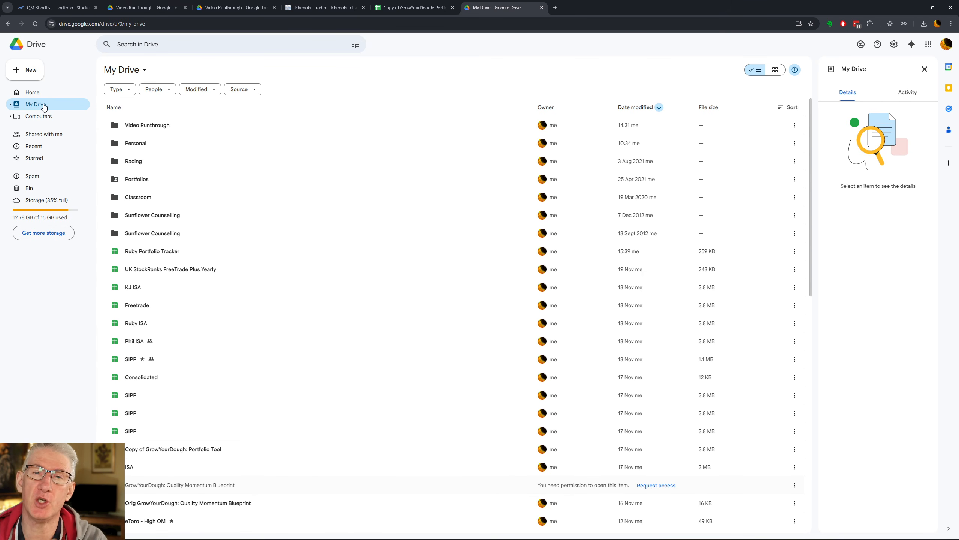
Step: Create a new folder named GYD in My Drive
click(33, 71)
click(33, 72)
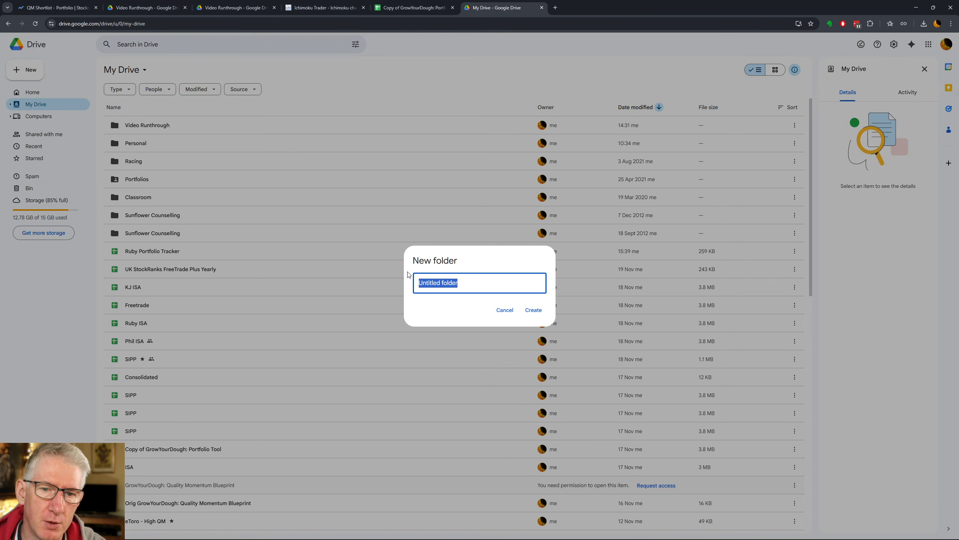
text(GYD)
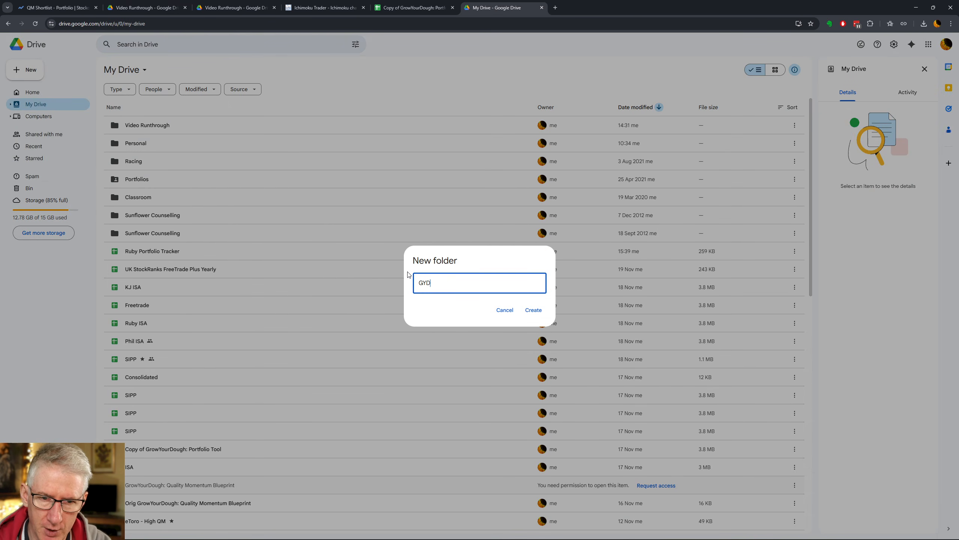
click(530, 313)
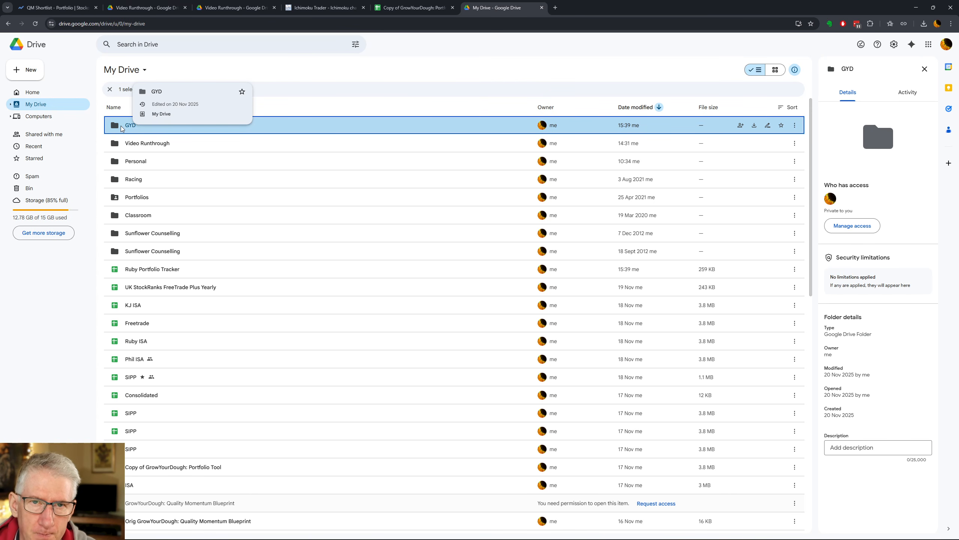
Step: Return to the Portfolio Tool spreadsheet and follow the Google Drive setup sheet's link to the Exporting from Stockopedia sheet
click(392, 9)
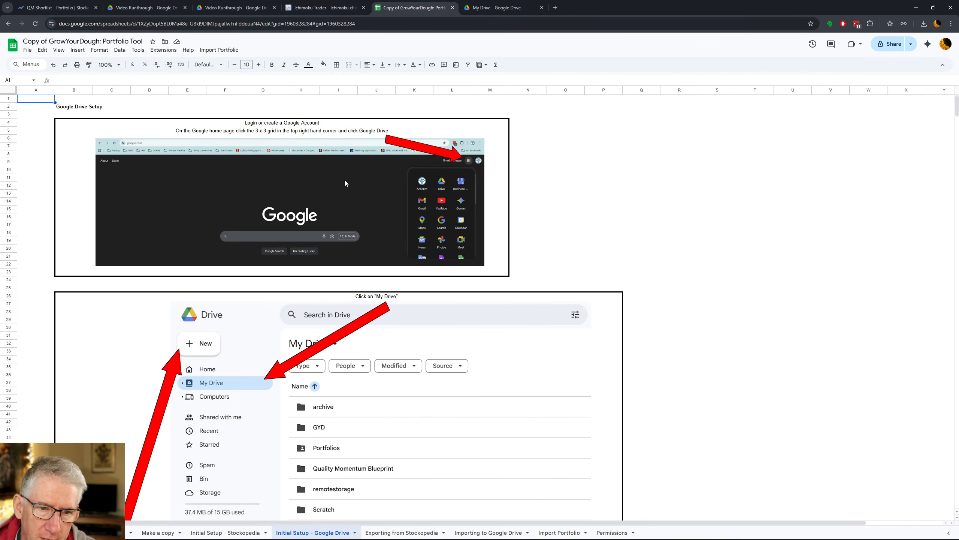
scroll(345, 181, down, 10)
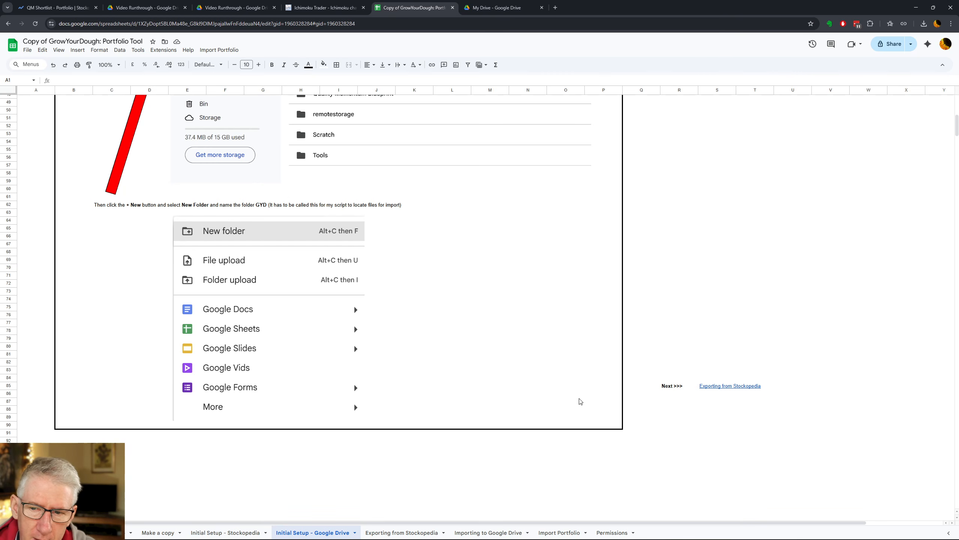
click(724, 387)
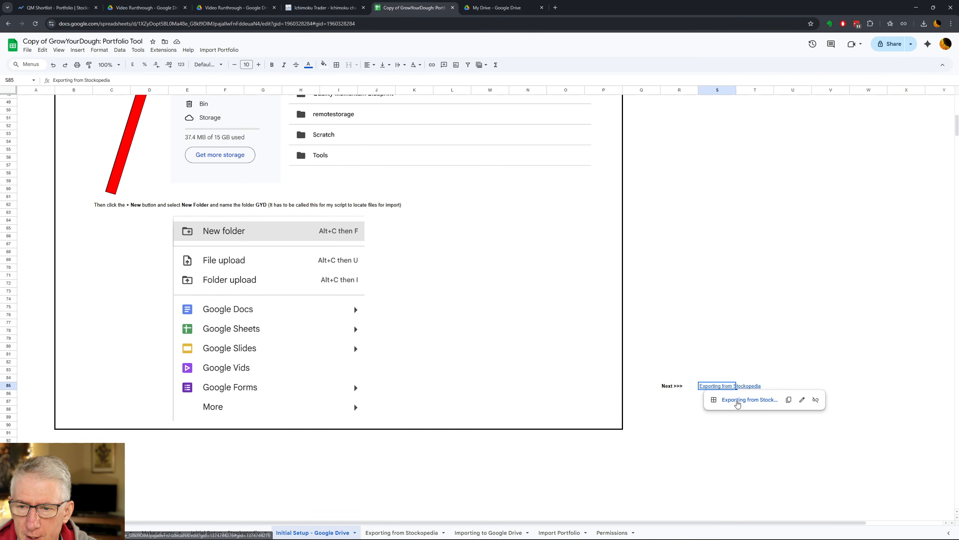
click(732, 400)
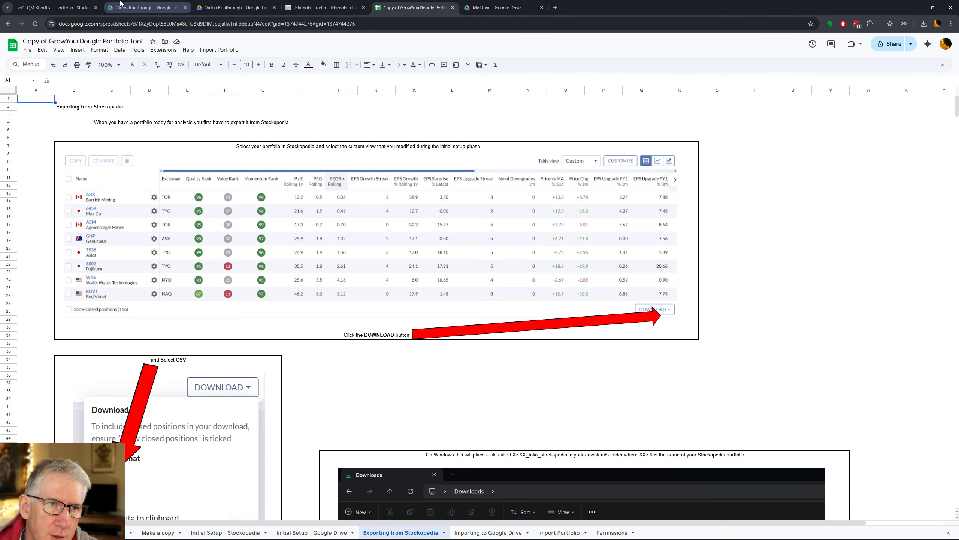
Step: Switch to the QM Shortlist portfolio in Stockopedia, show the Quotes table view, and select the Custom table view again
click(57, 8)
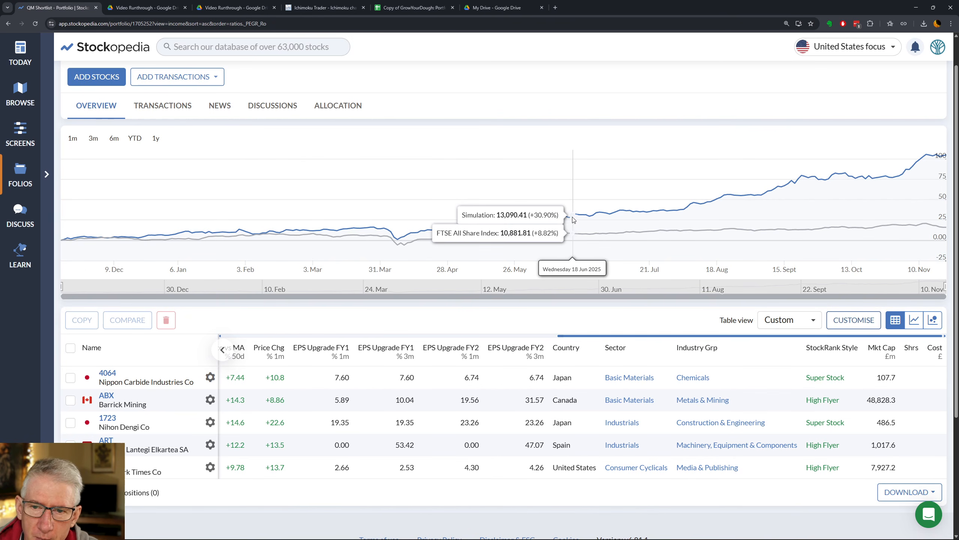
scroll(689, 332, down, 1)
scroll(691, 334, down, 3)
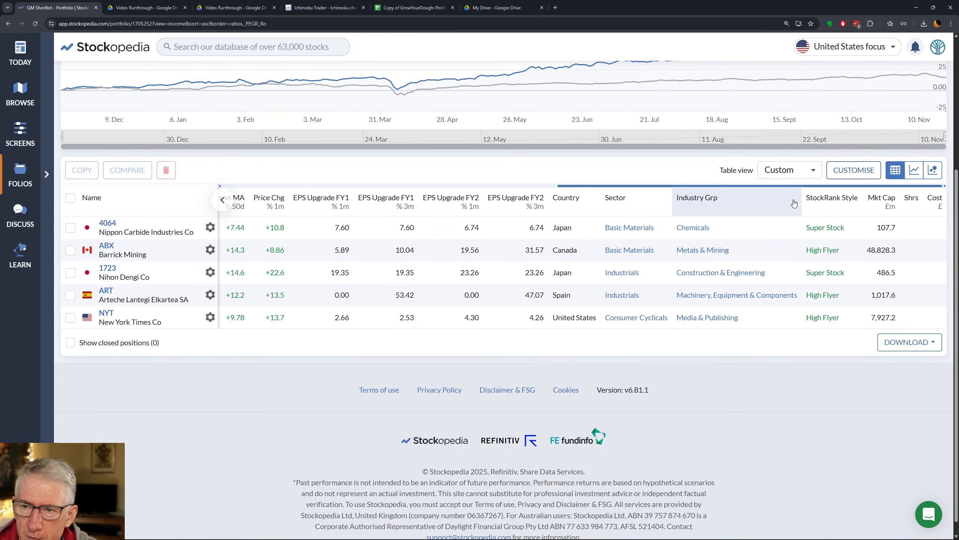
click(779, 172)
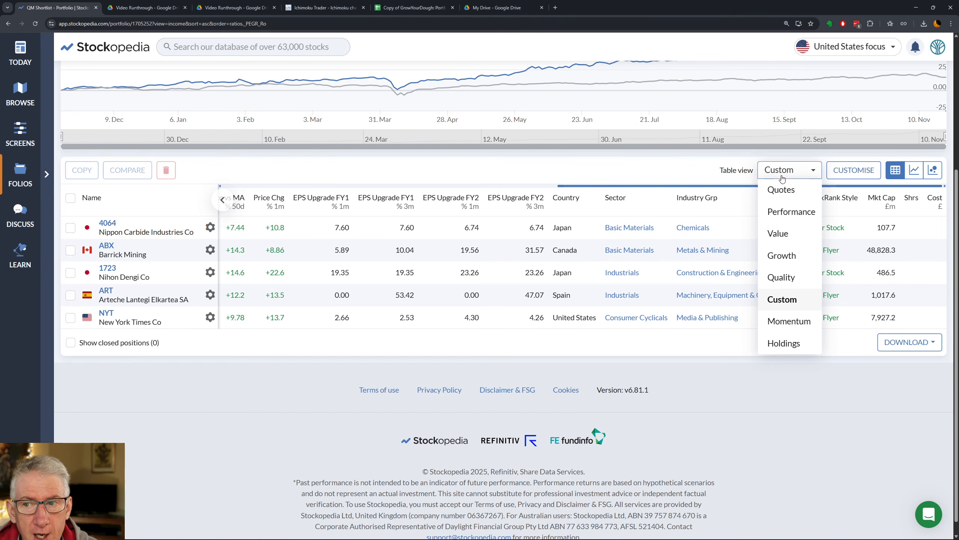
click(781, 189)
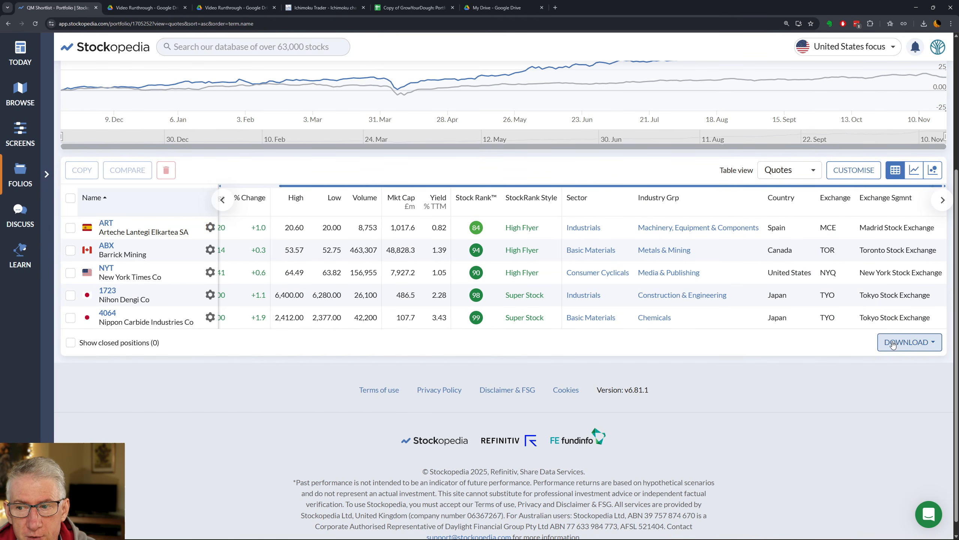
click(782, 171)
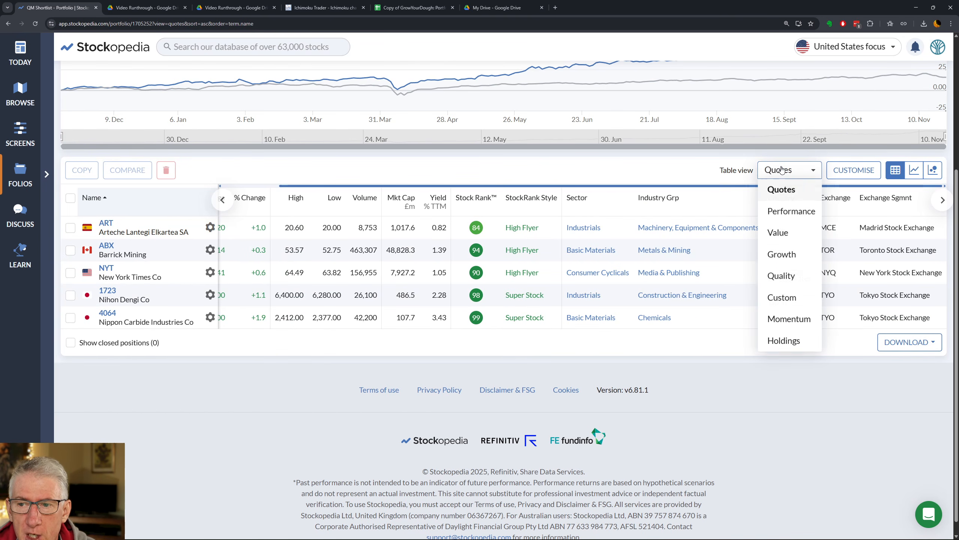
click(781, 301)
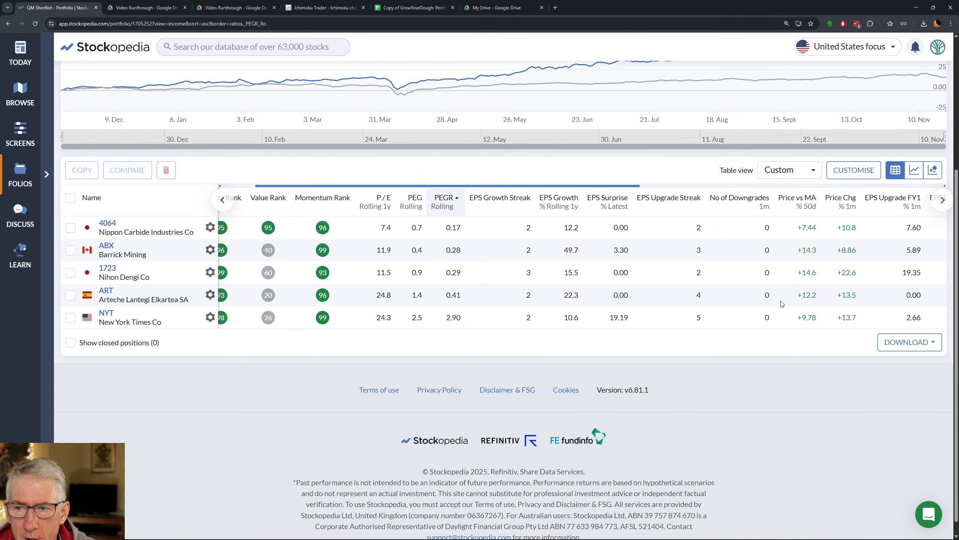
Step: Download the QM Shortlist portfolio's Custom table as a CSV file
scroll(842, 351, down, 1)
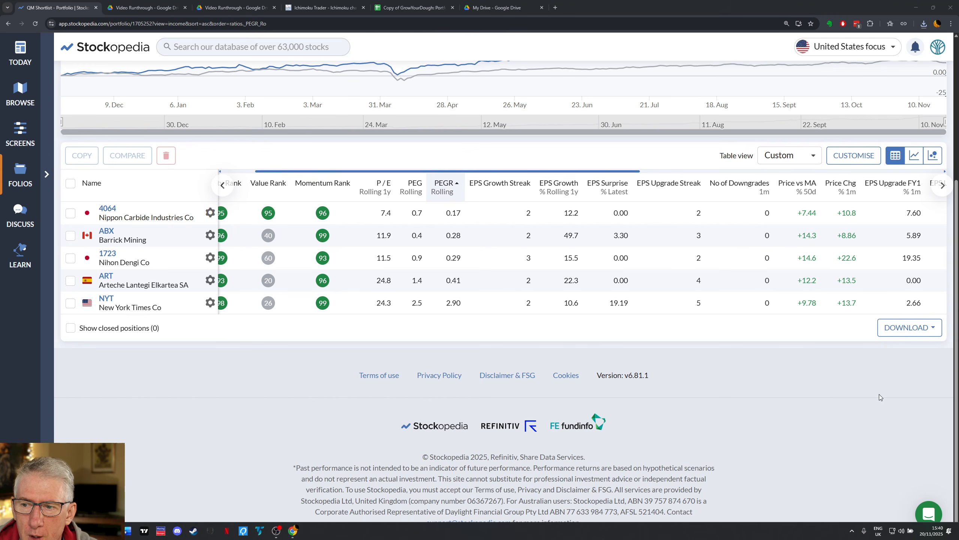
click(929, 342)
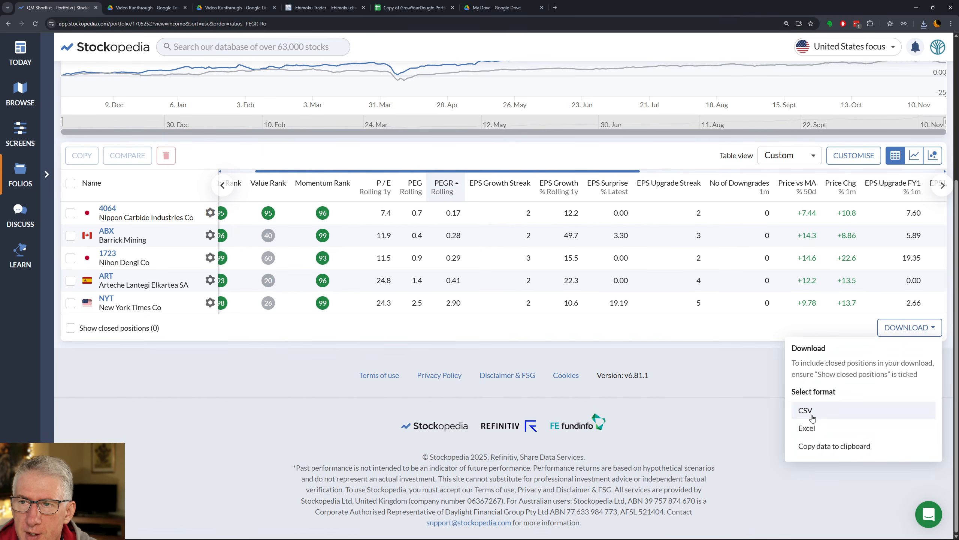
click(811, 413)
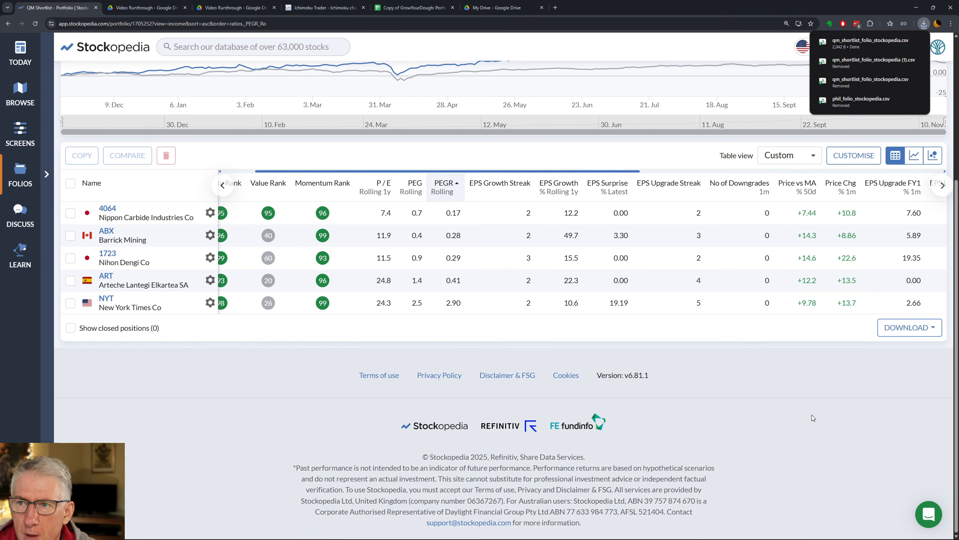
Step: Show the downloaded qm_shortlist_folio_stockopedia file in its Downloads folder, check its name, and close the folder window
scroll(702, 221, up, 5)
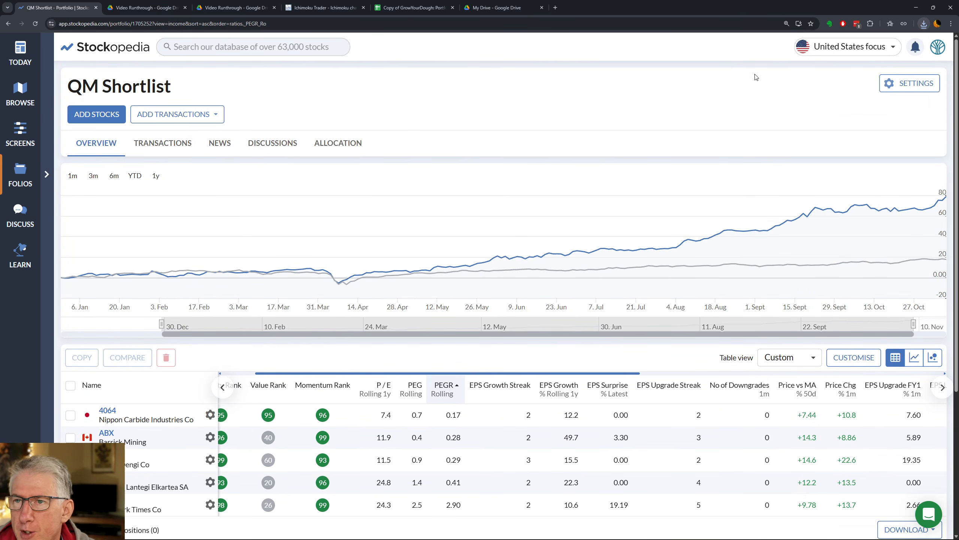
click(924, 30)
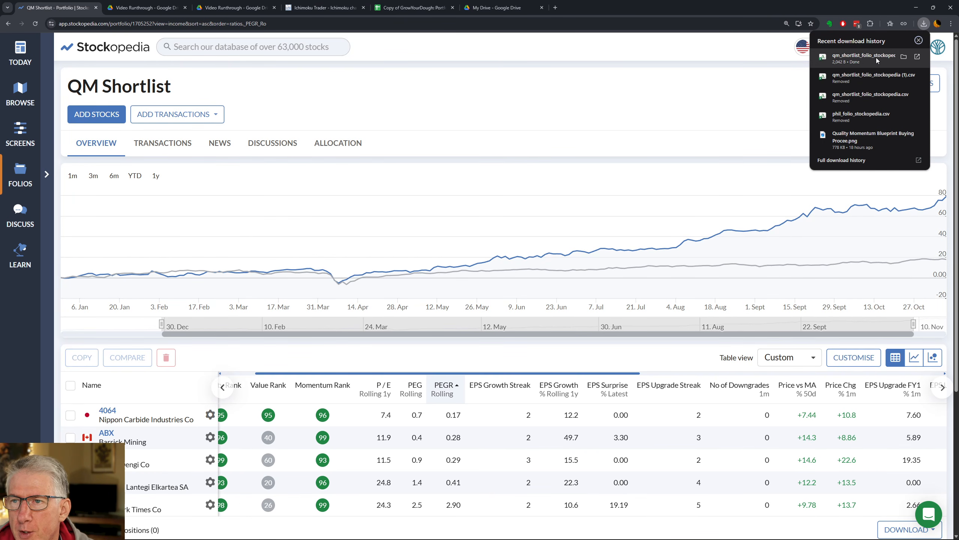
click(905, 57)
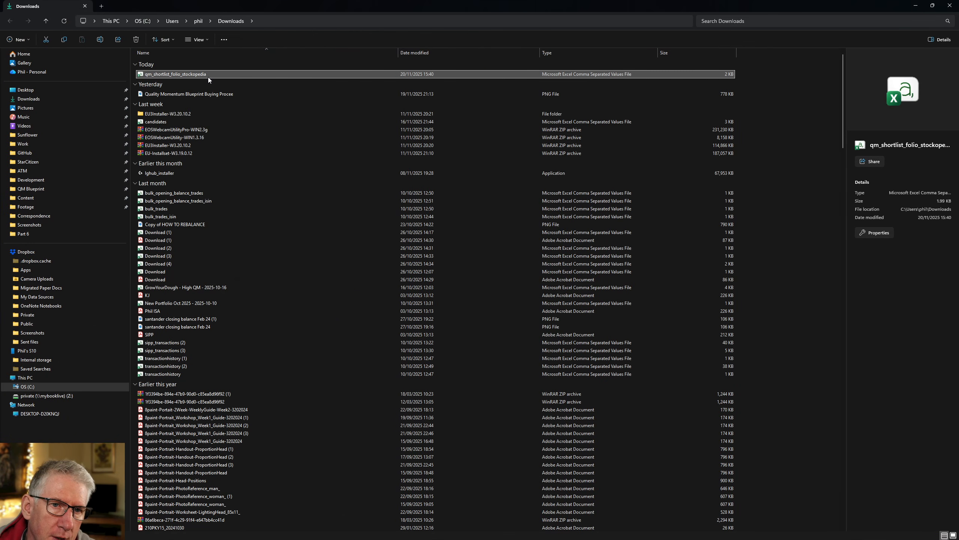
click(205, 74)
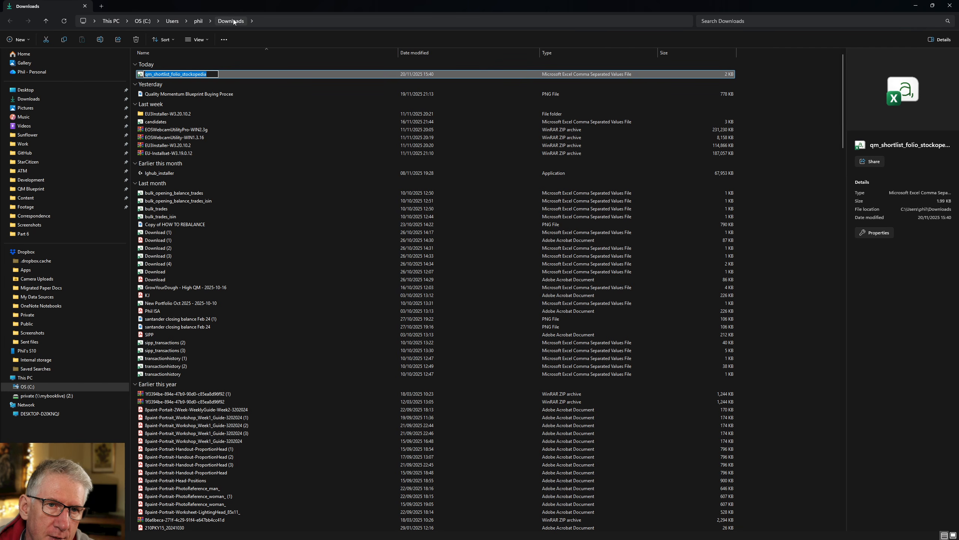
click(950, 5)
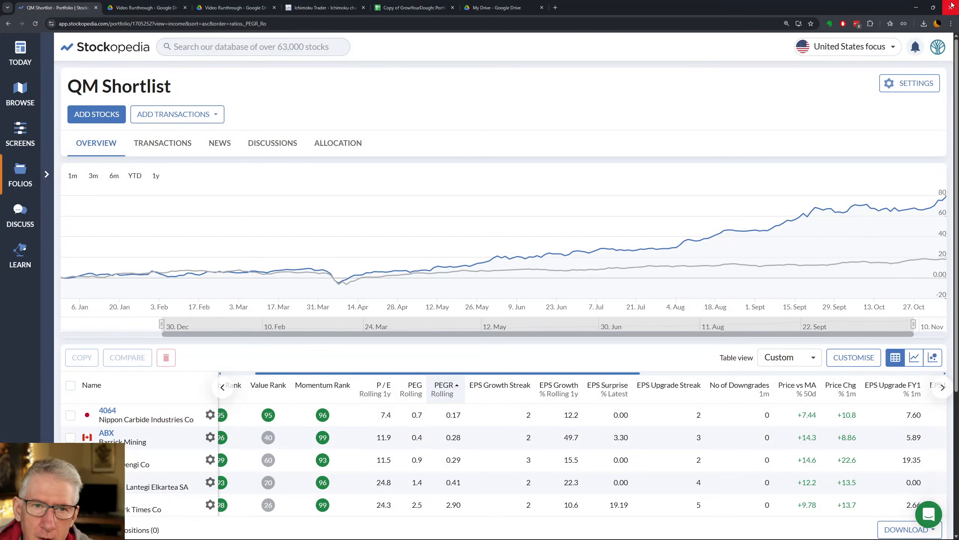
Step: Return to the spreadsheet and follow the export sheet's link to the Importing to Google Drive sheet
click(412, 7)
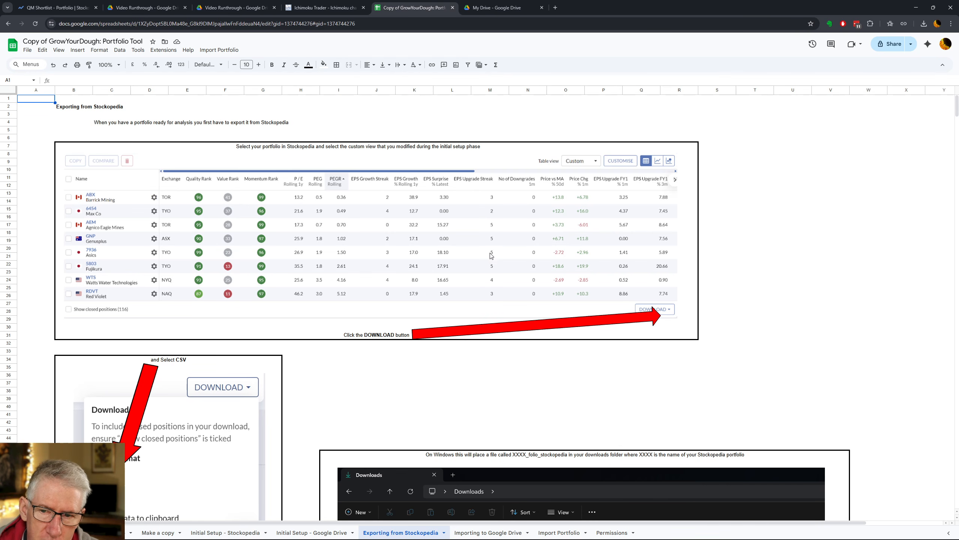
scroll(299, 380, down, 5)
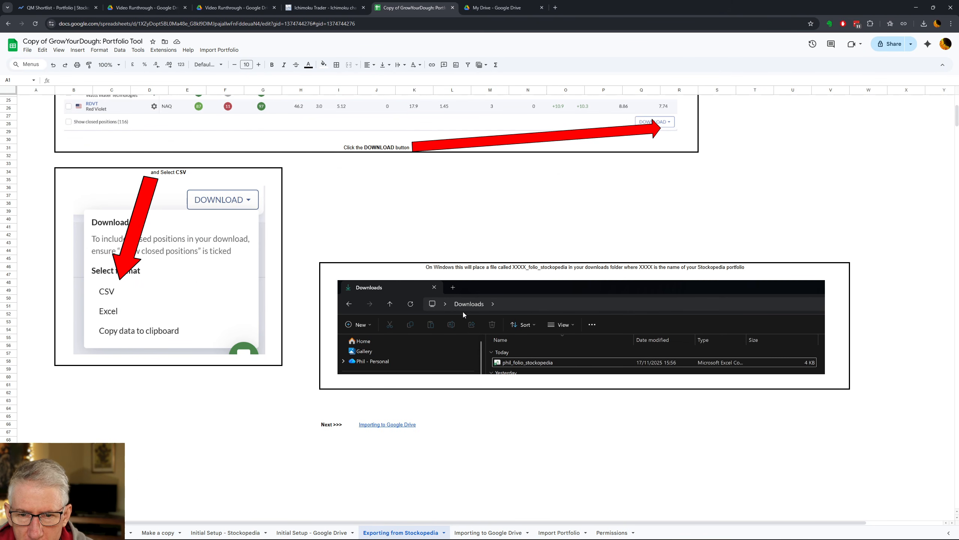
click(364, 424)
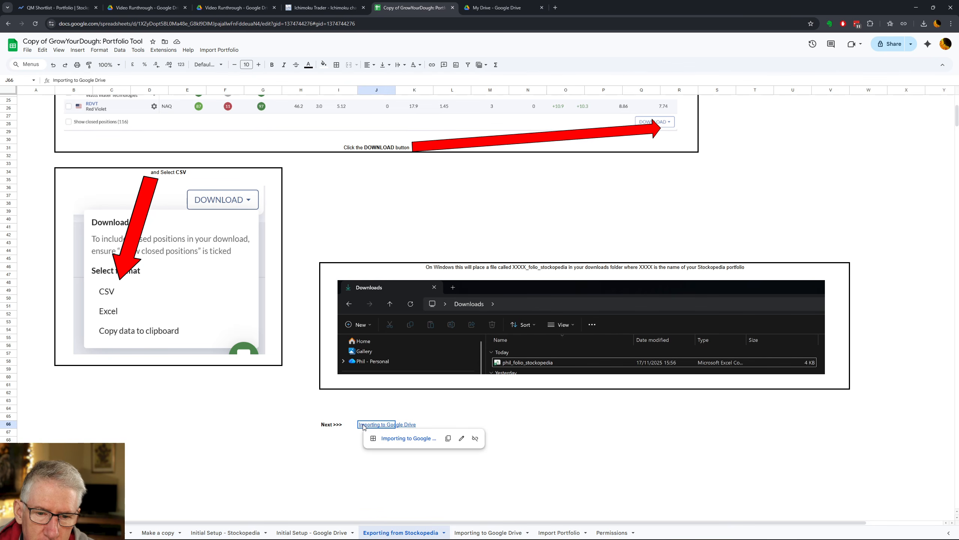
click(384, 438)
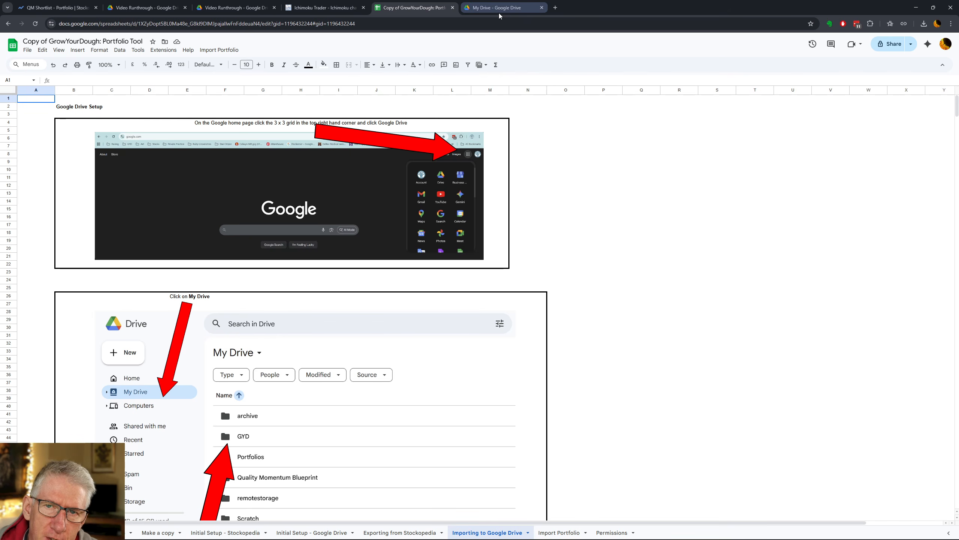
Step: Switch to Google Drive, reopen Drive from the Google apps, and go to My Drive
click(498, 8)
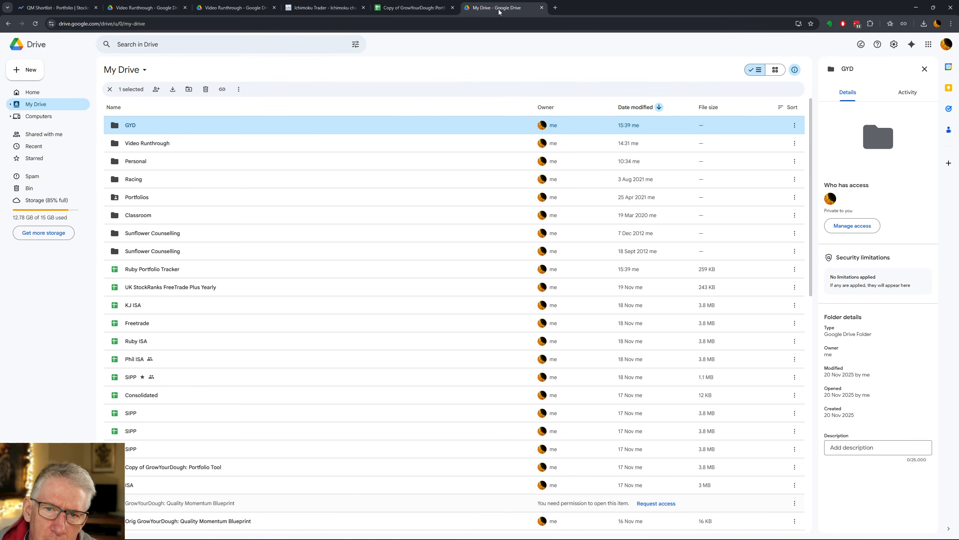
click(928, 45)
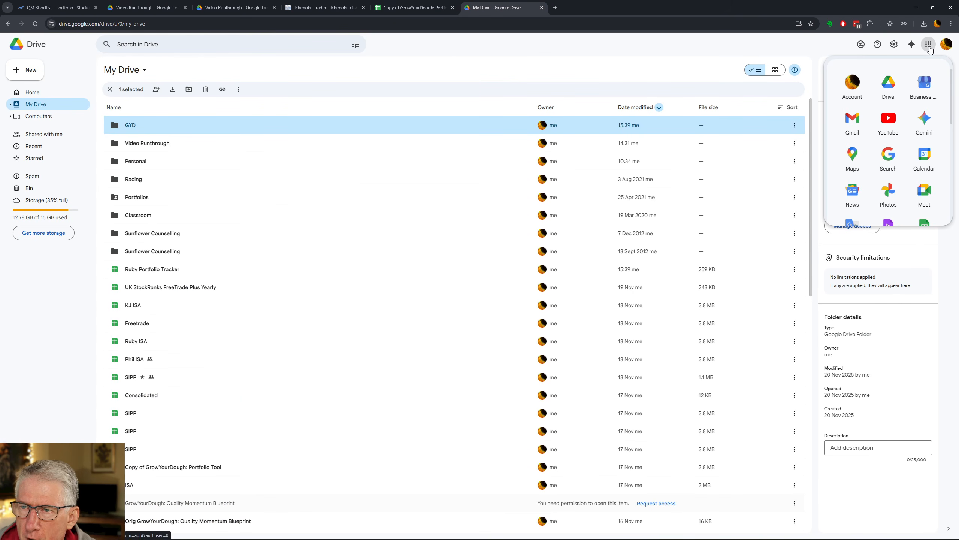
click(889, 84)
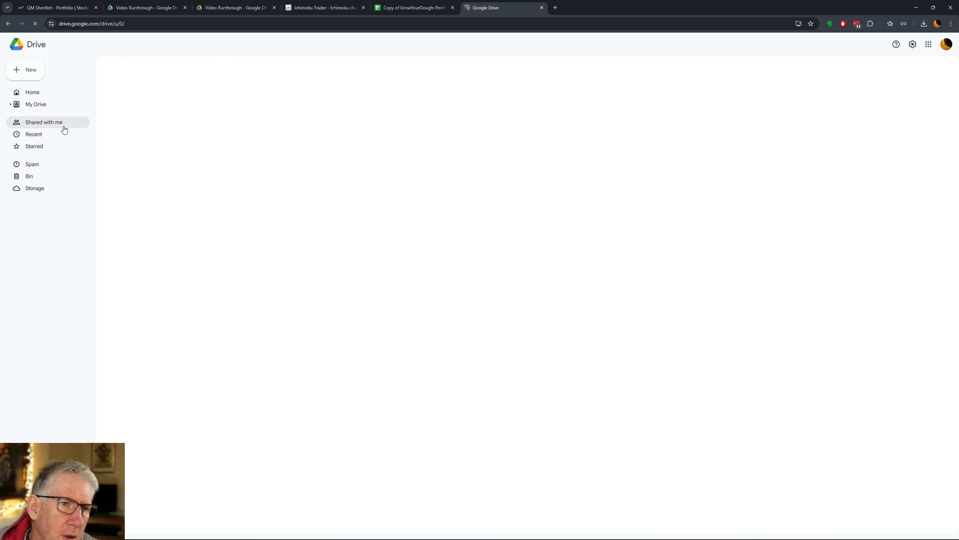
click(40, 105)
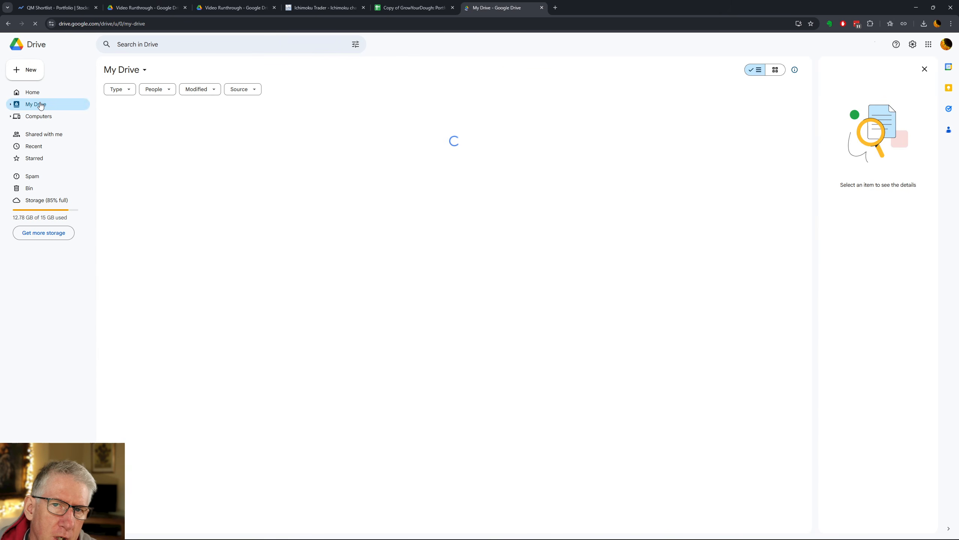
Step: Review the spreadsheet's instructions on finding the GYD folder in My Drive
click(385, 11)
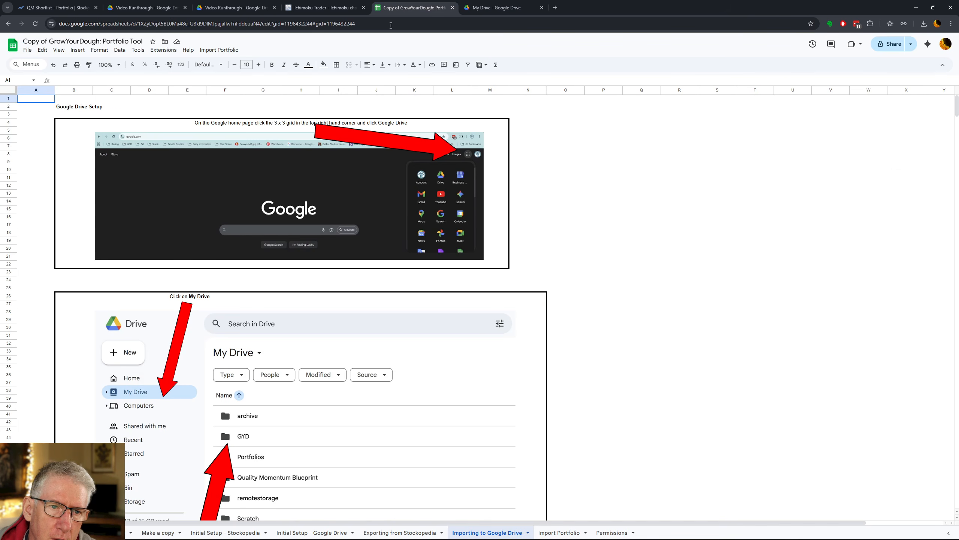
scroll(353, 306, down, 3)
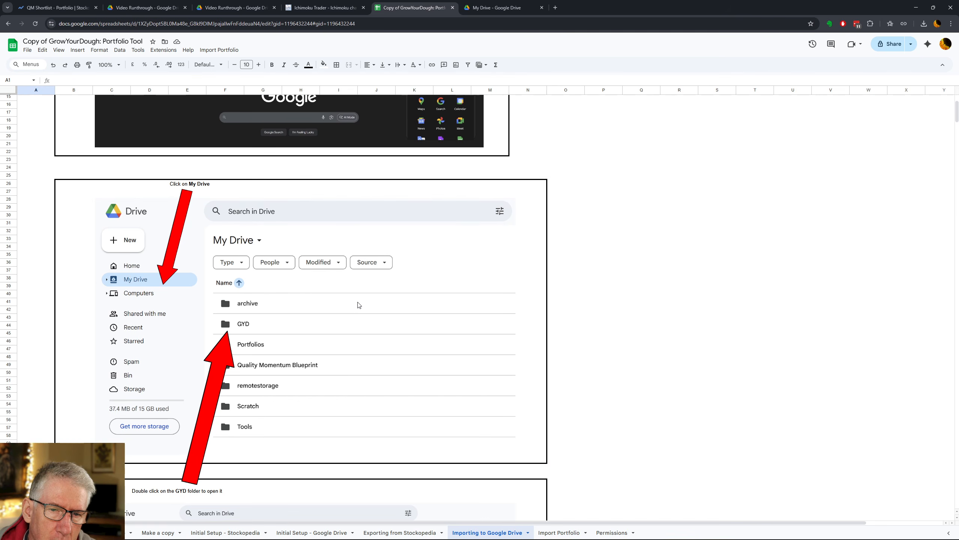
scroll(358, 298, up, 1)
scroll(359, 298, down, 1)
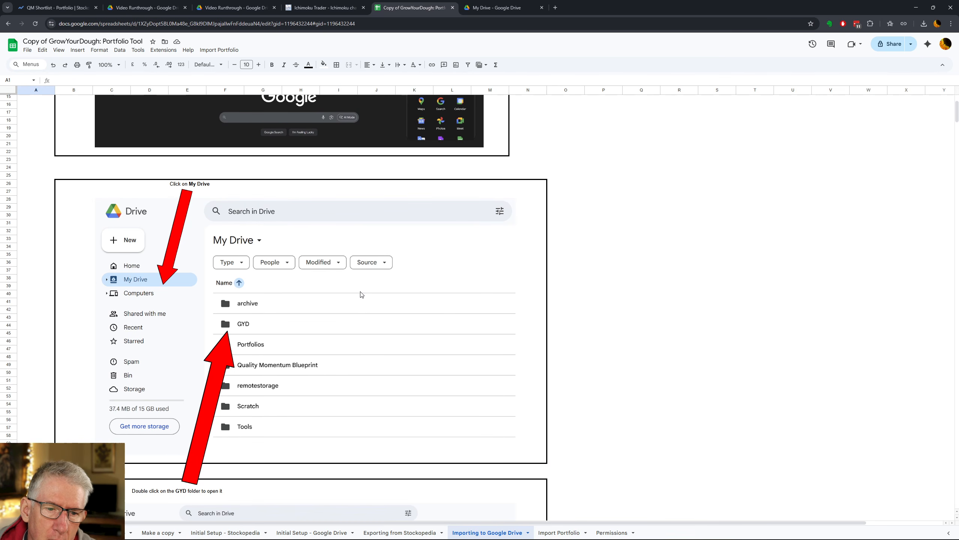
Step: Switch to Google Drive, open the GYD folder and upload the qm_shortlist_folio_stockopedia file from Downloads into it
click(490, 9)
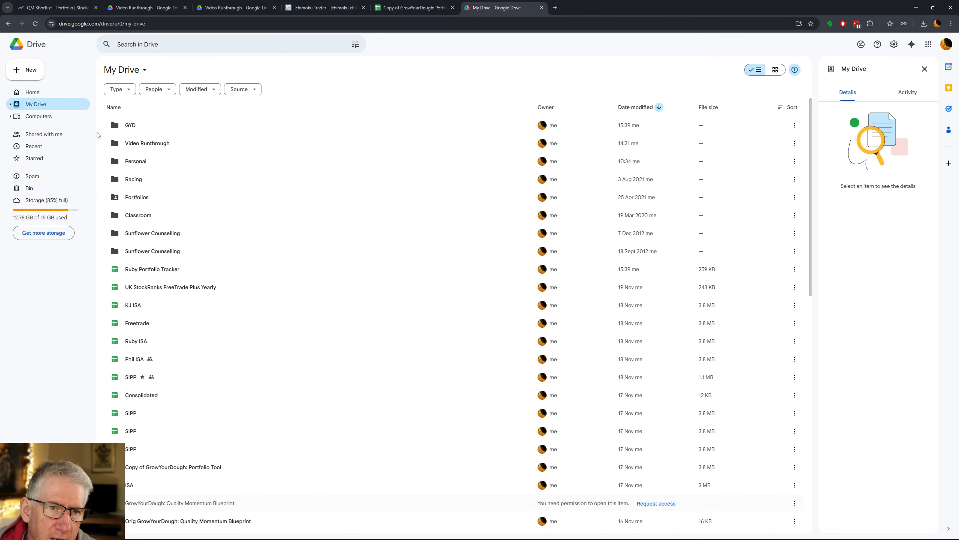
double_click(119, 126)
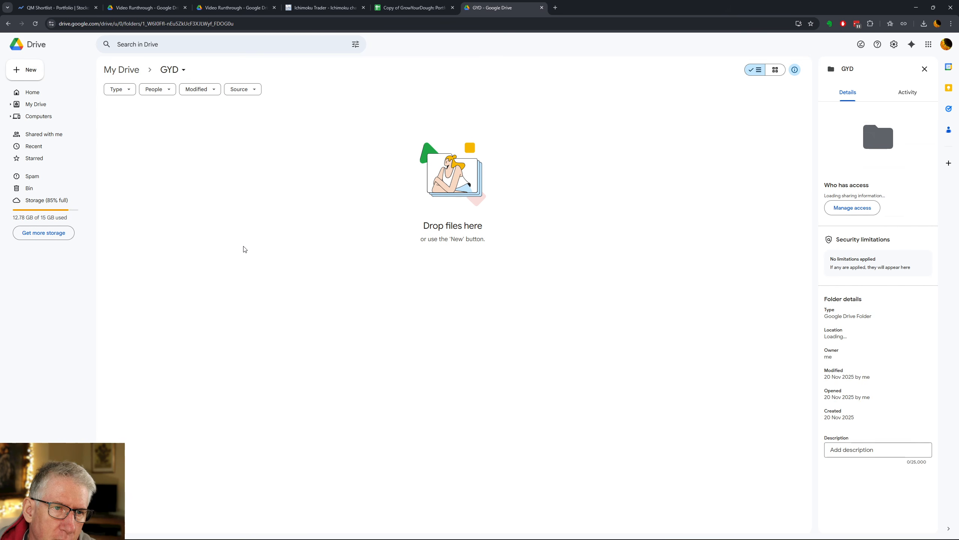
click(27, 71)
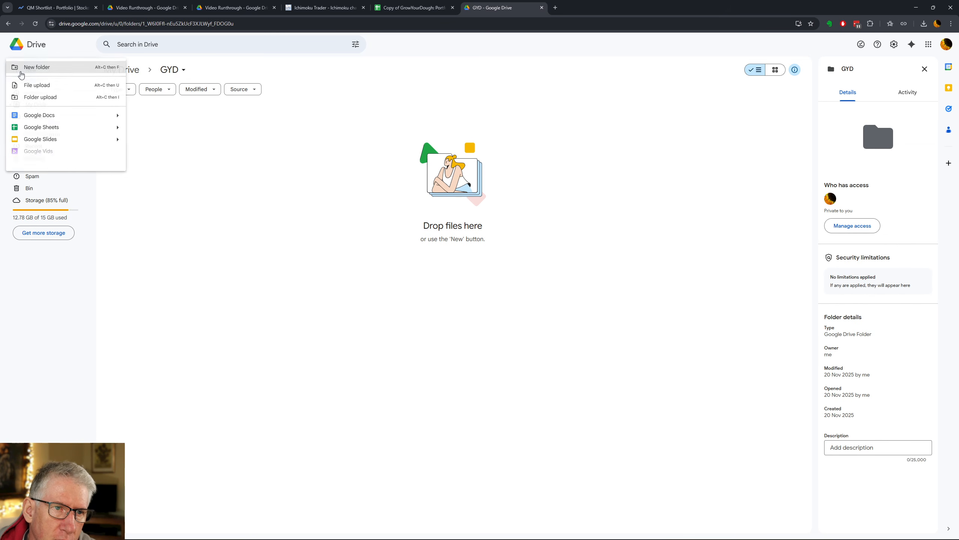
click(34, 86)
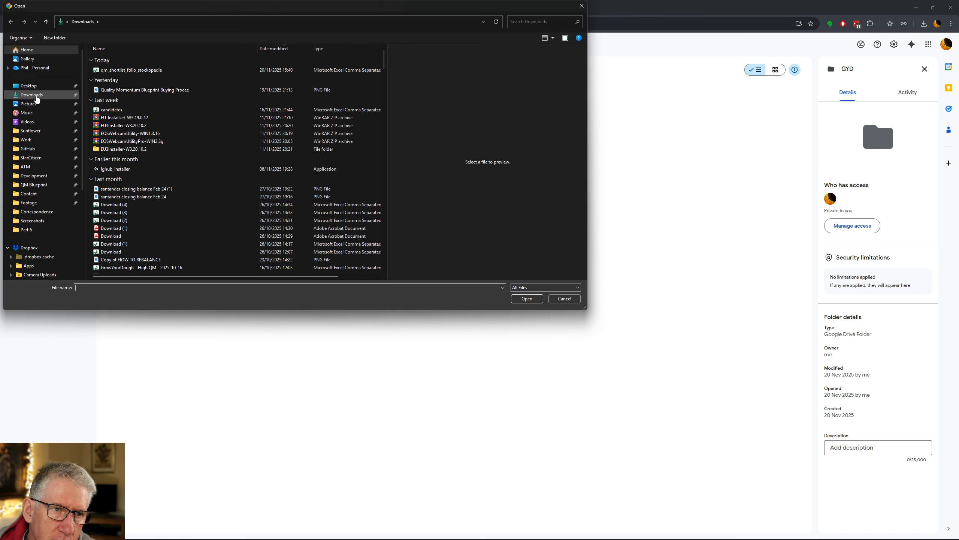
click(33, 97)
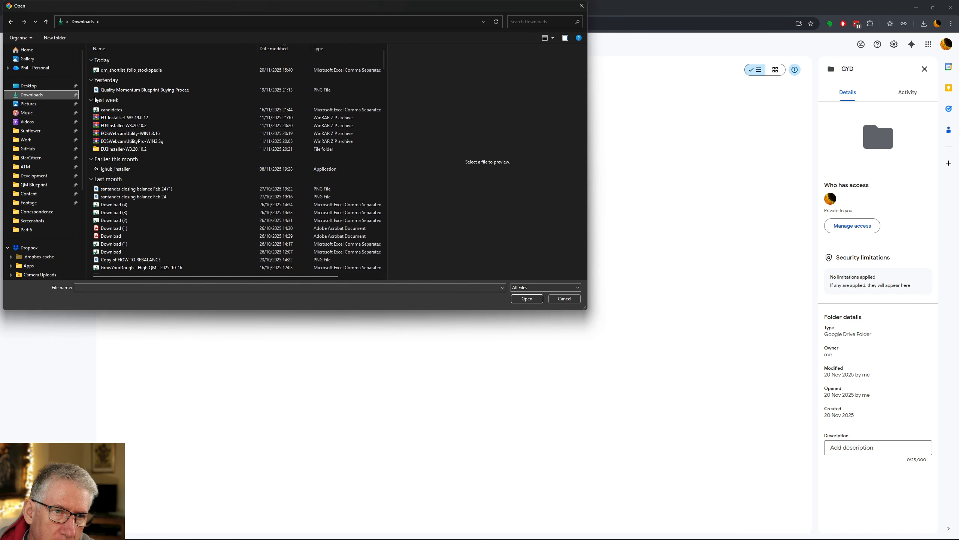
click(146, 70)
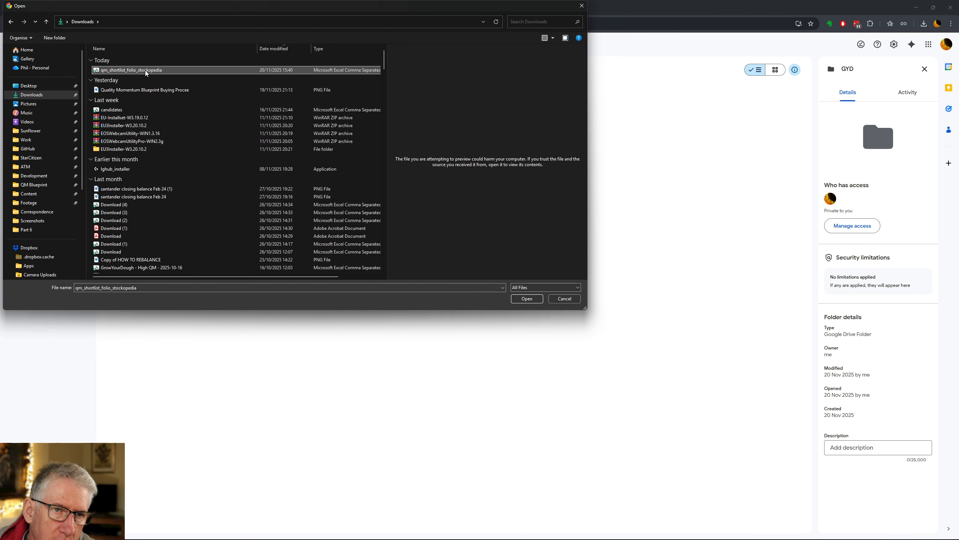
click(527, 298)
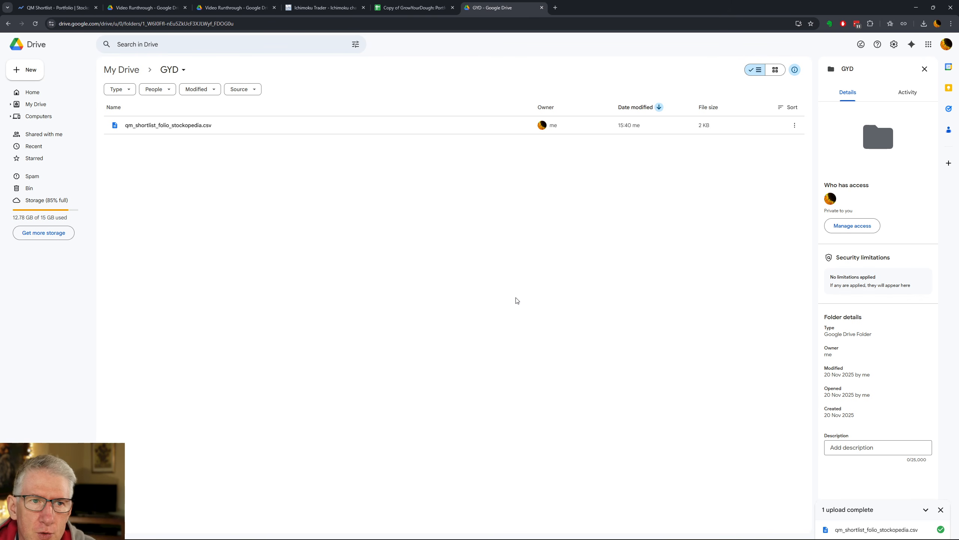
Step: Return to the spreadsheet, review the remaining upload instructions and go to the Import Portfolio sheet
click(445, 8)
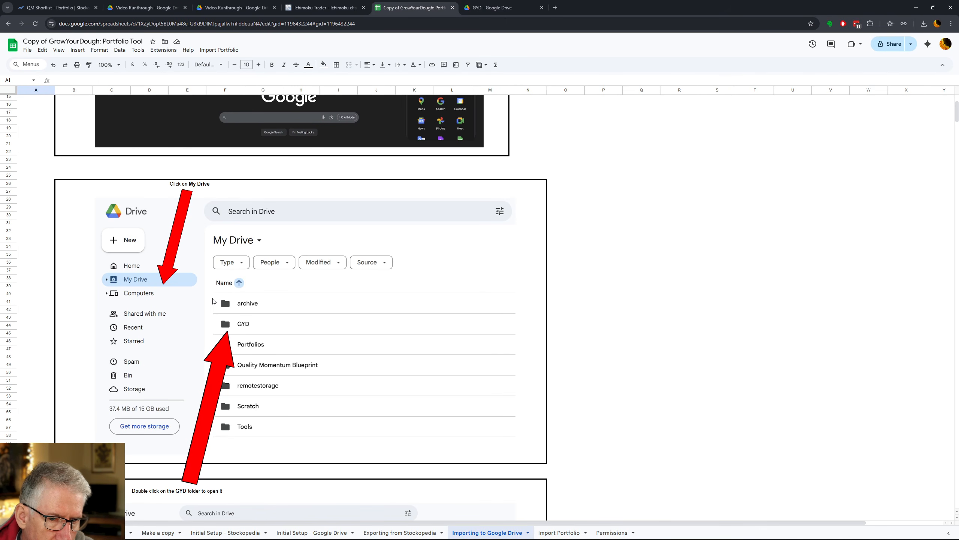
scroll(406, 264, down, 7)
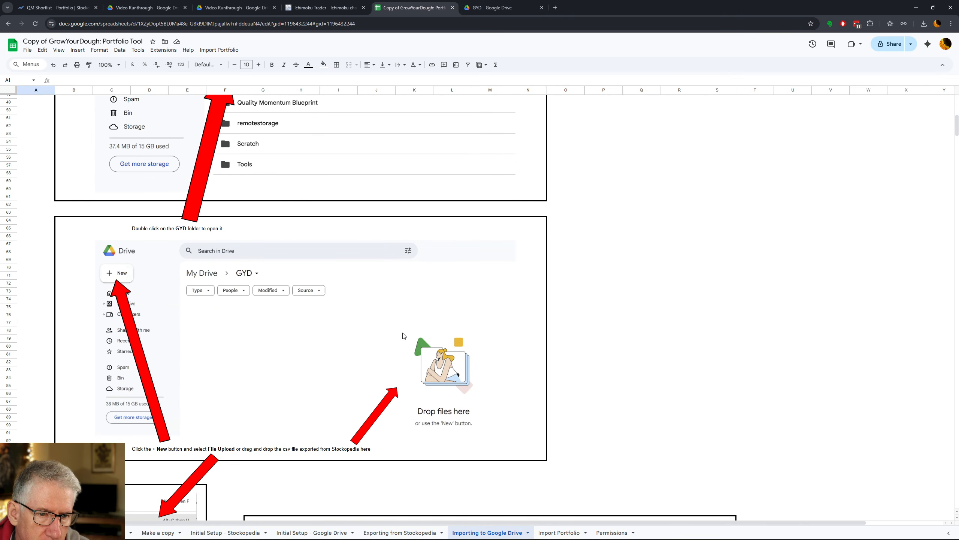
scroll(203, 270, down, 4)
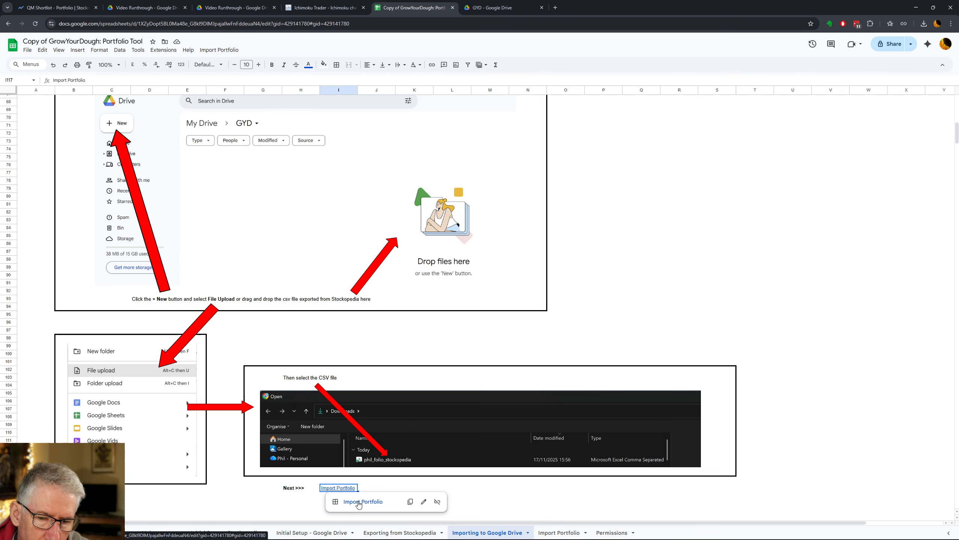
click(558, 532)
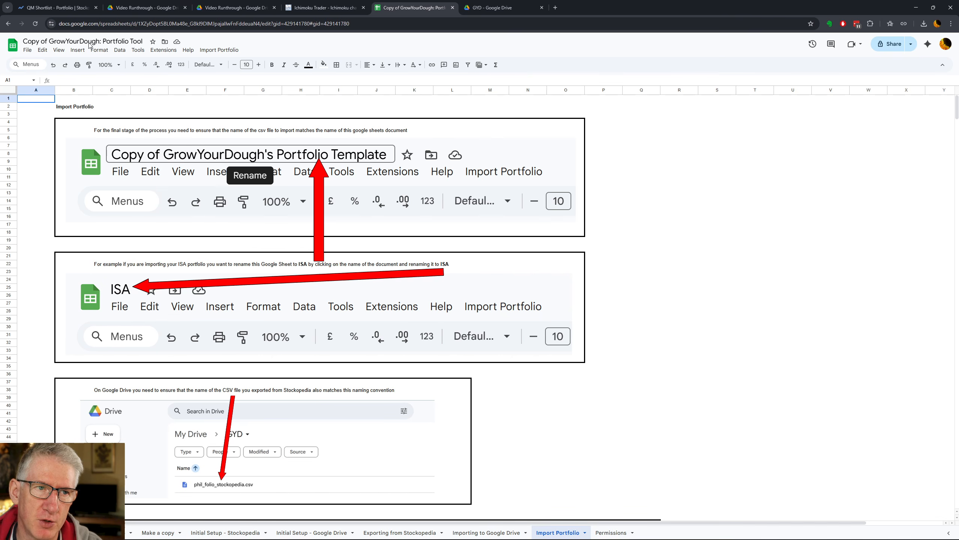
Step: Check the uploaded CSV's name in Google Drive, return to the spreadsheet and rename it QM Shortlist
click(494, 8)
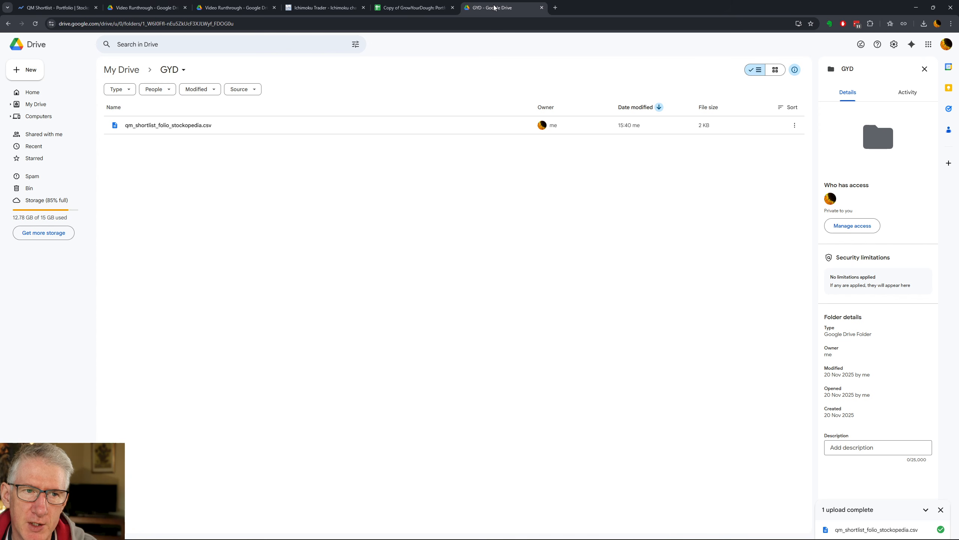
click(415, 7)
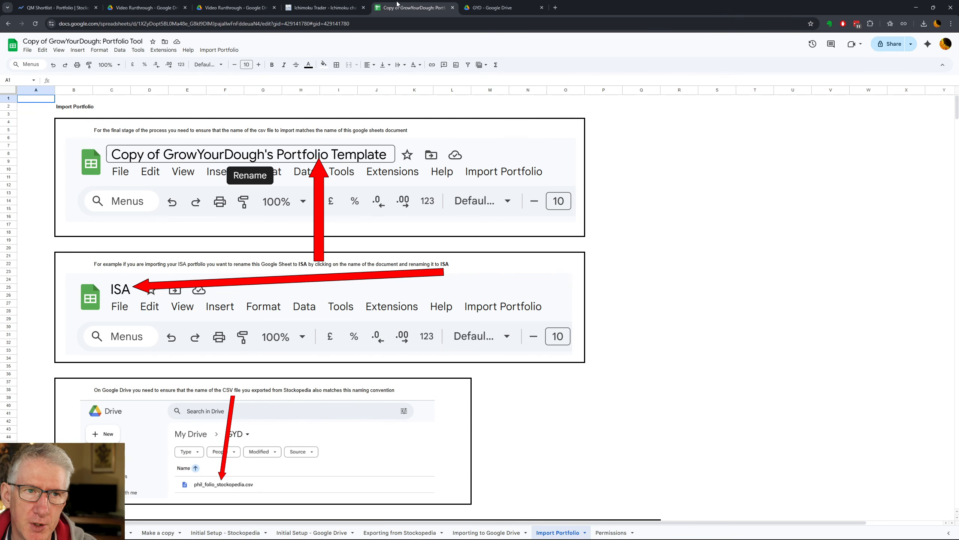
click(70, 41)
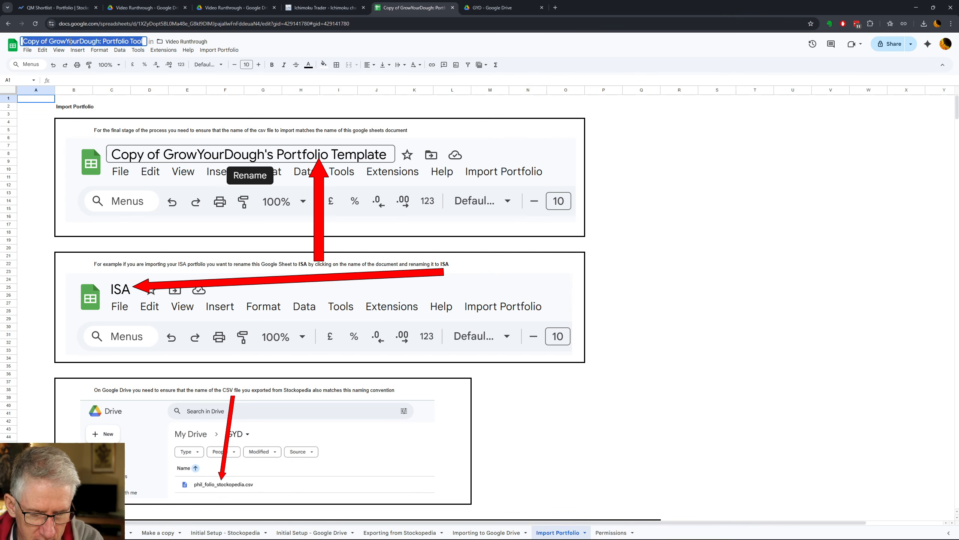
text(QM Shortlis)
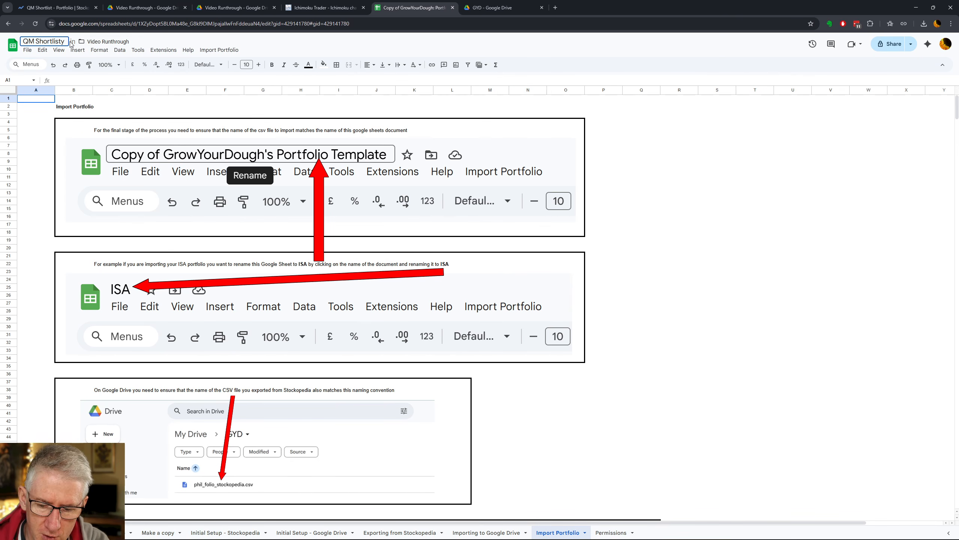
text(t)
click(166, 38)
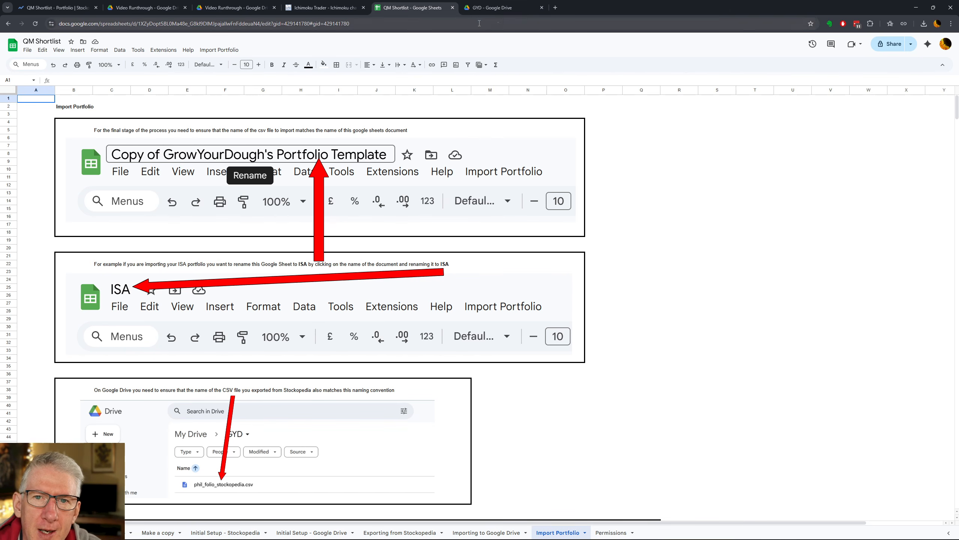
Step: Switch to Google Drive and rename the uploaded CSV in the GYD folder to QM Shortlist.csv
click(500, 8)
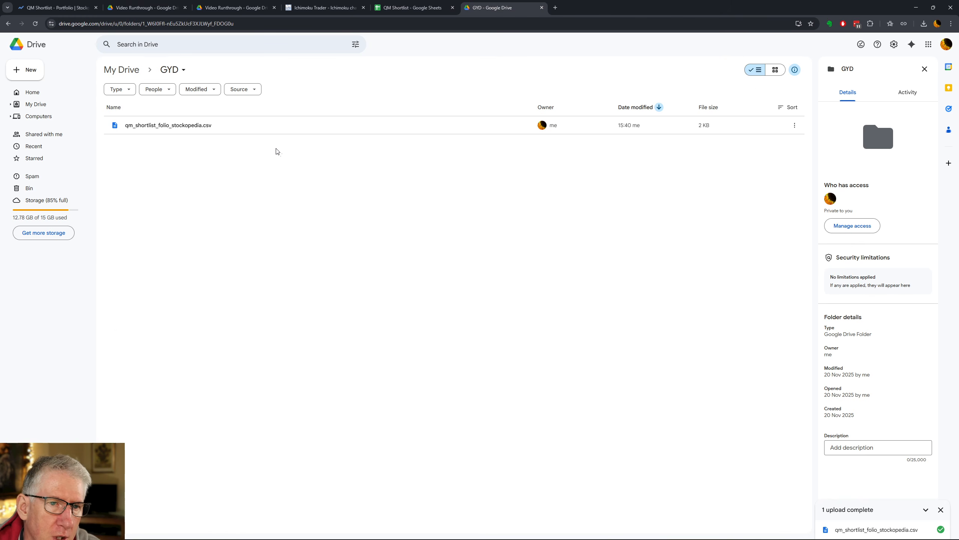
click(325, 122)
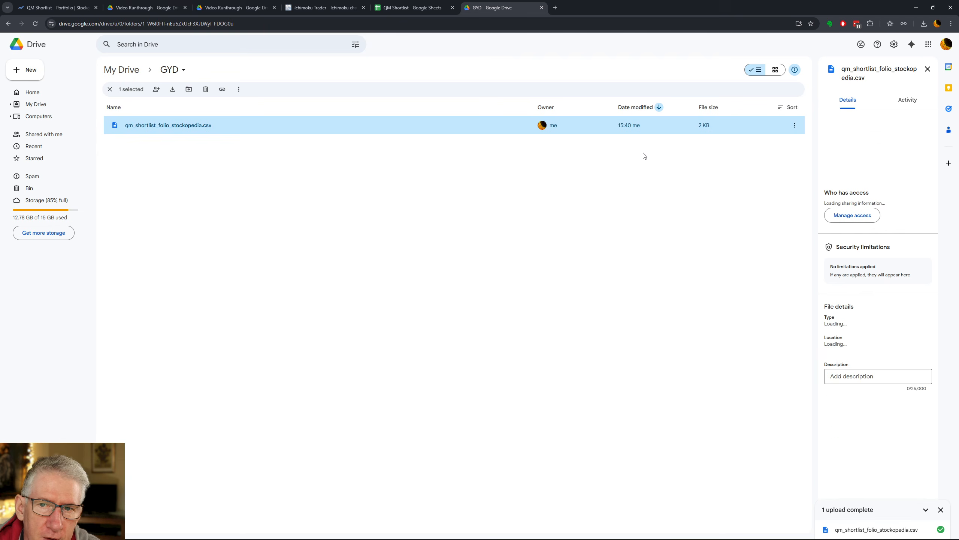
click(795, 125)
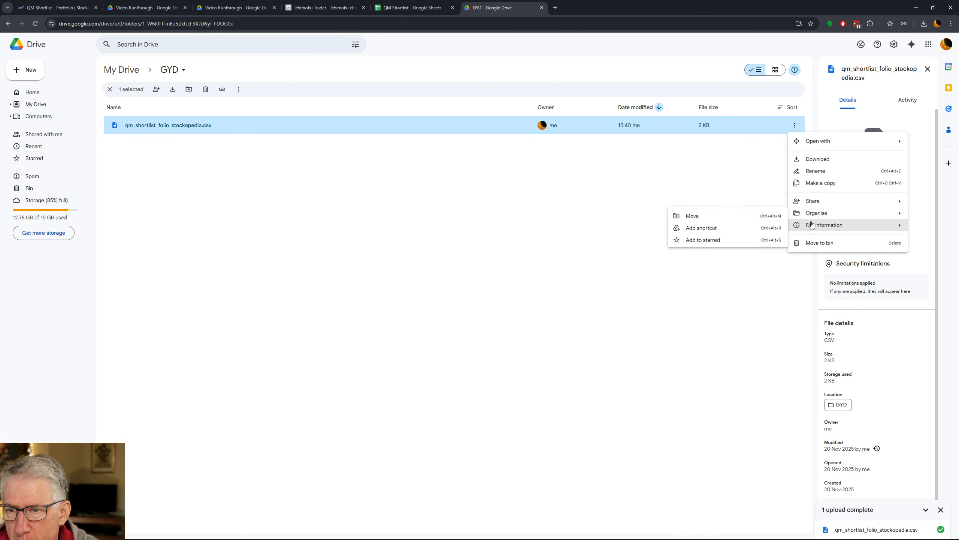
click(816, 171)
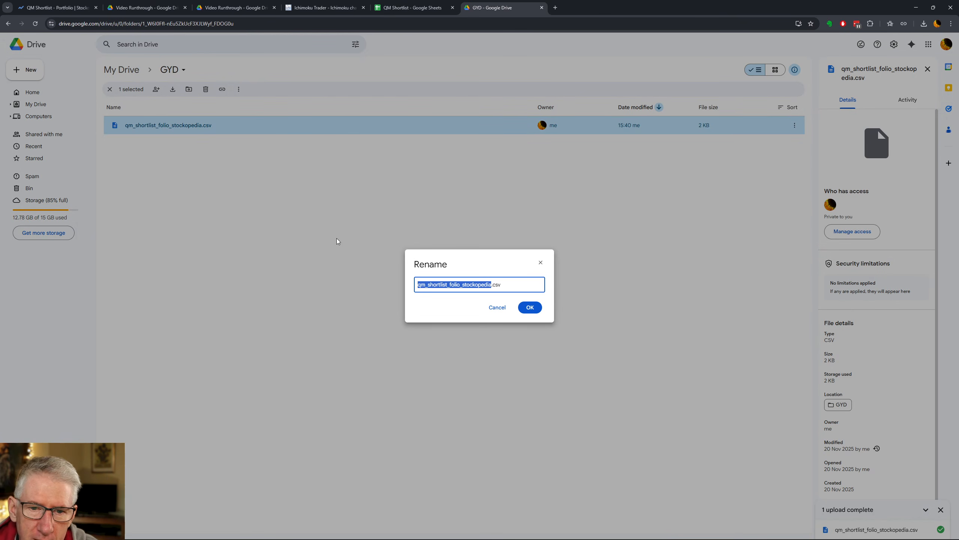
text(QM Shortlist)
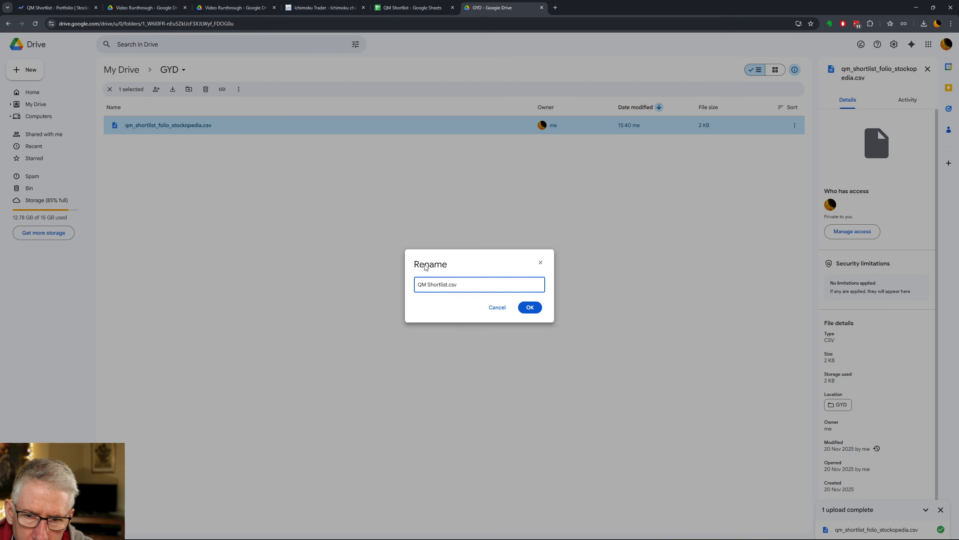
click(530, 312)
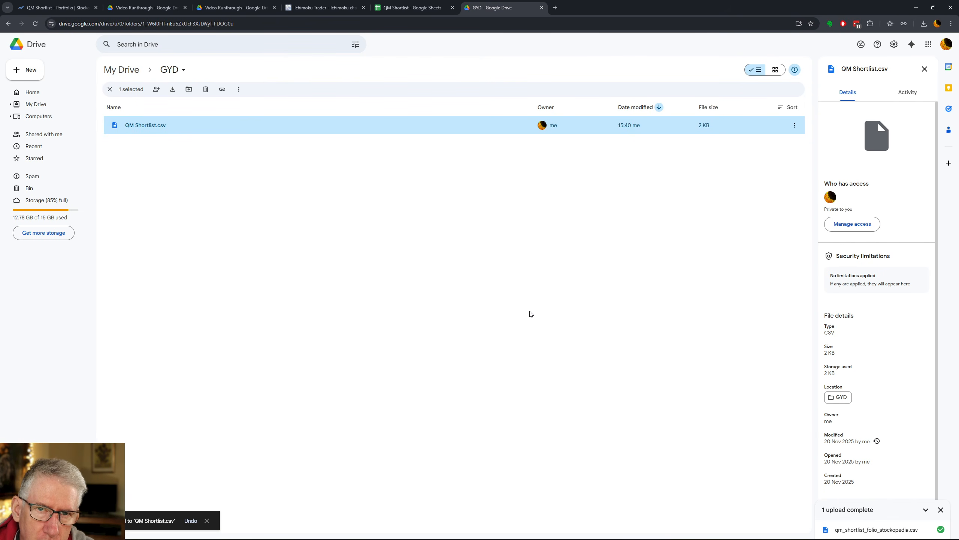
Step: Return to the spreadsheet and review the Import Portfolio instructions on matching file names and running the import
click(427, 11)
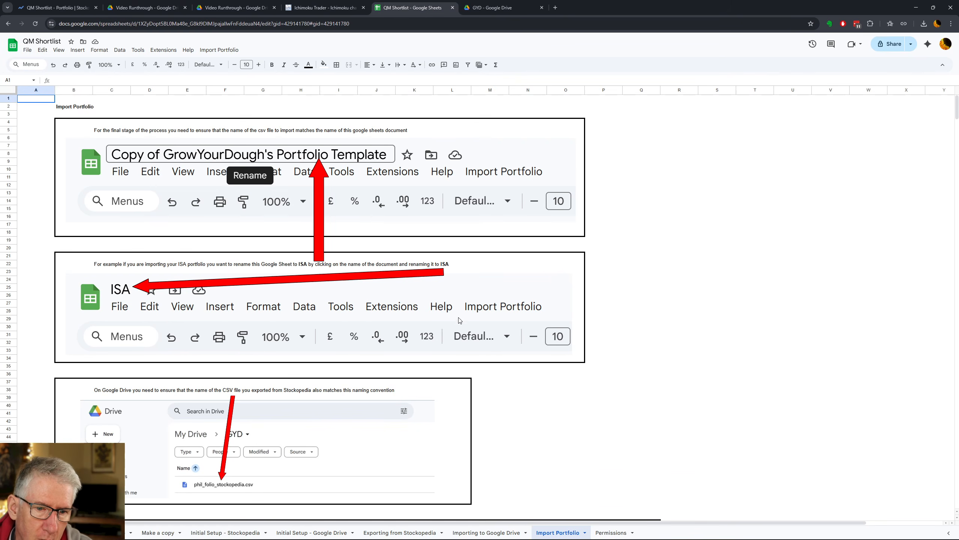
scroll(472, 340, down, 1)
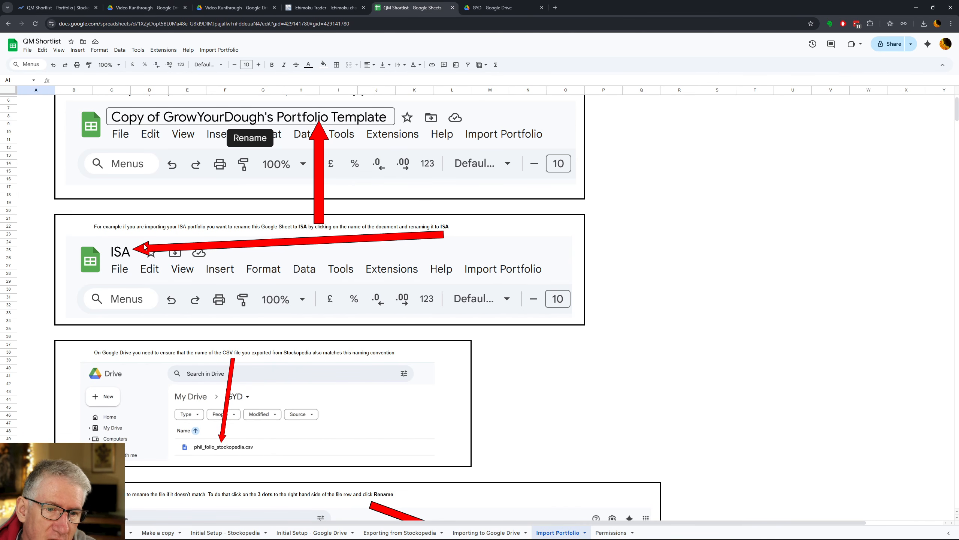
scroll(145, 246, down, 3)
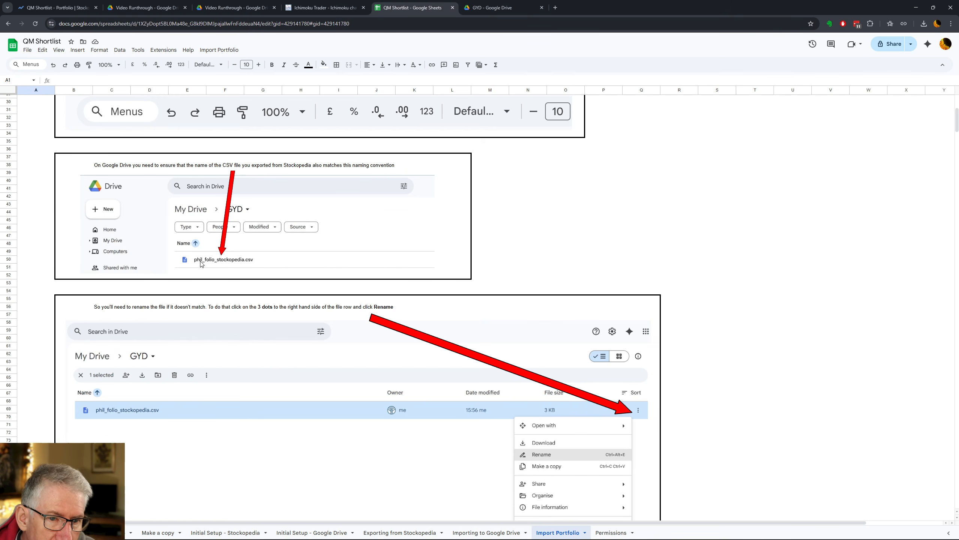
scroll(363, 270, down, 8)
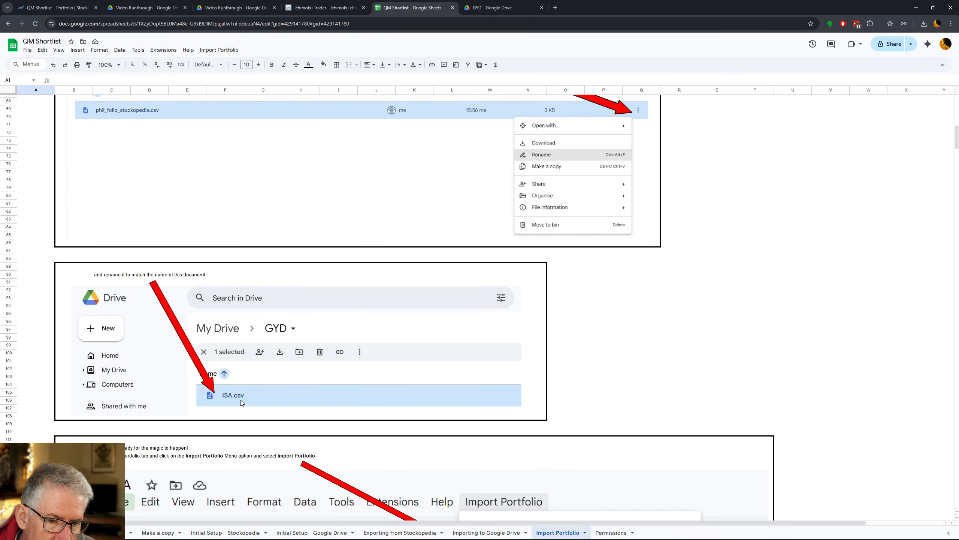
scroll(373, 315, down, 1)
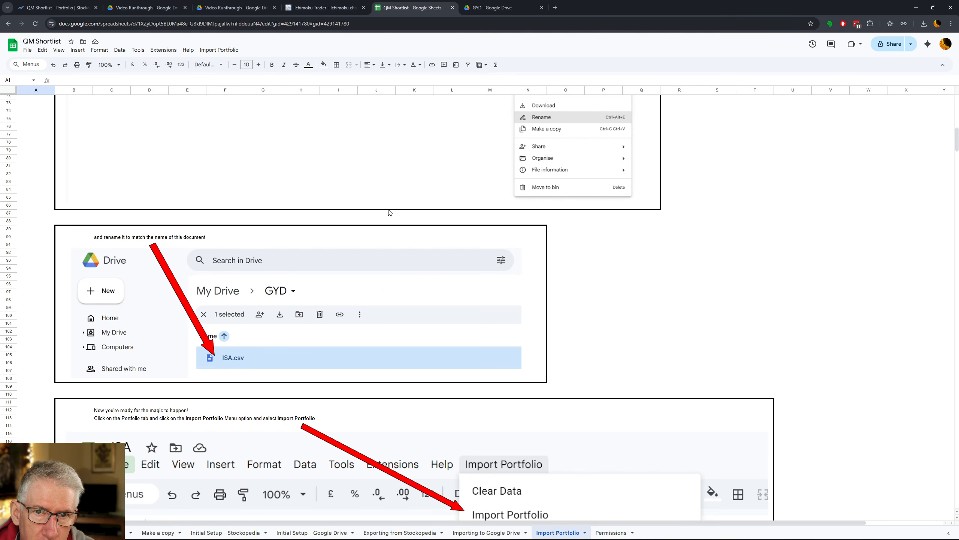
scroll(389, 191, down, 3)
scroll(391, 193, up, 2)
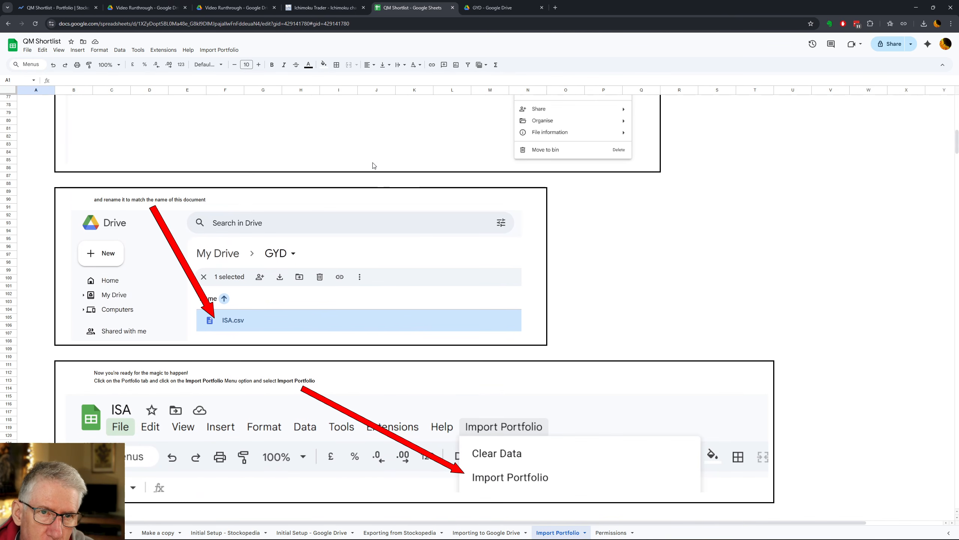
Step: Run the Import Portfolio script, accept its authorisation request and choose the Google account to sign in with
click(217, 51)
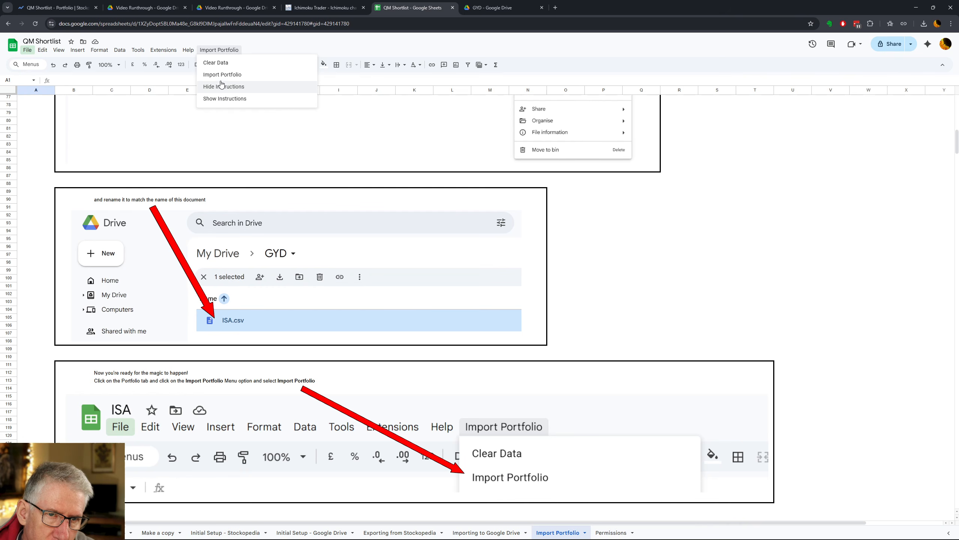
click(218, 77)
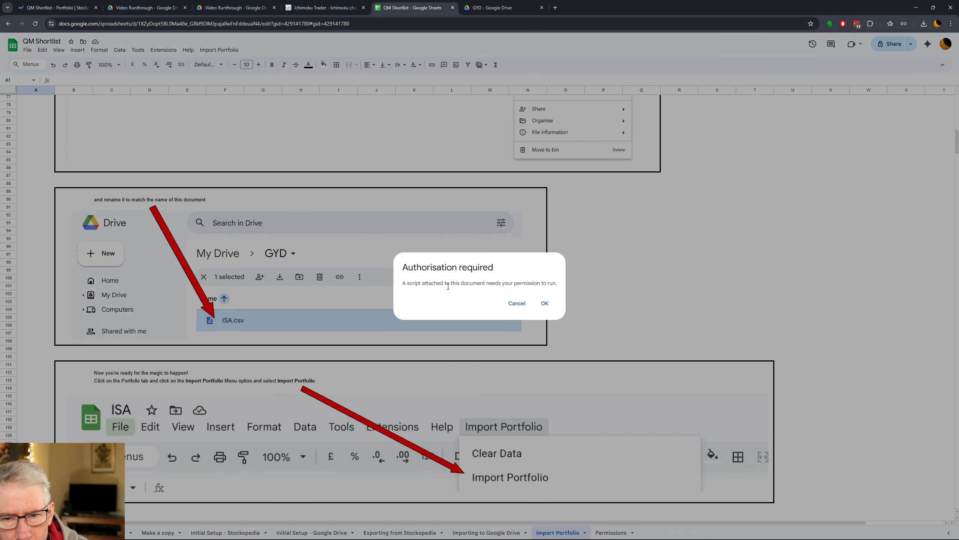
click(544, 303)
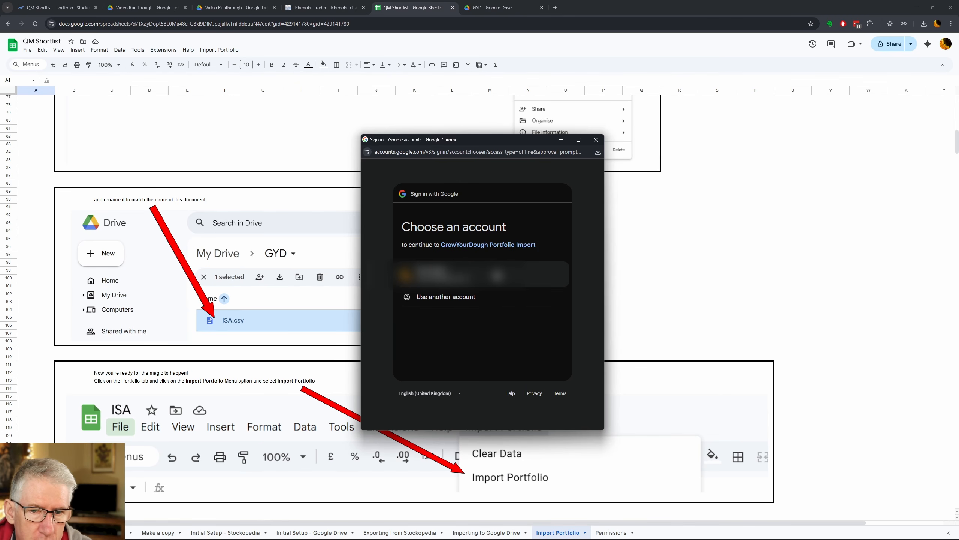
click(439, 286)
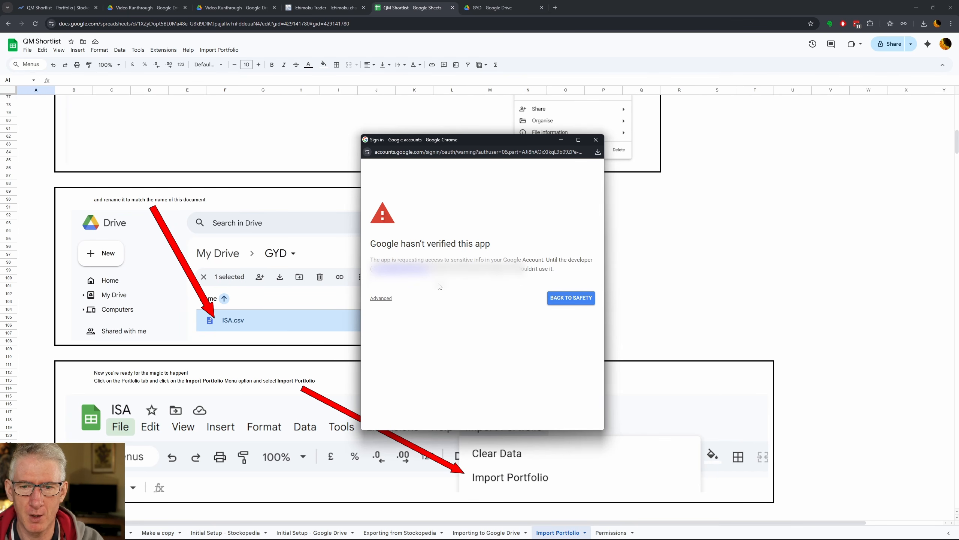
Step: Proceed past the unverified-app warning and grant GrowYourDough Portfolio Import access to Google Drive files and Google Sheets spreadsheets
click(381, 299)
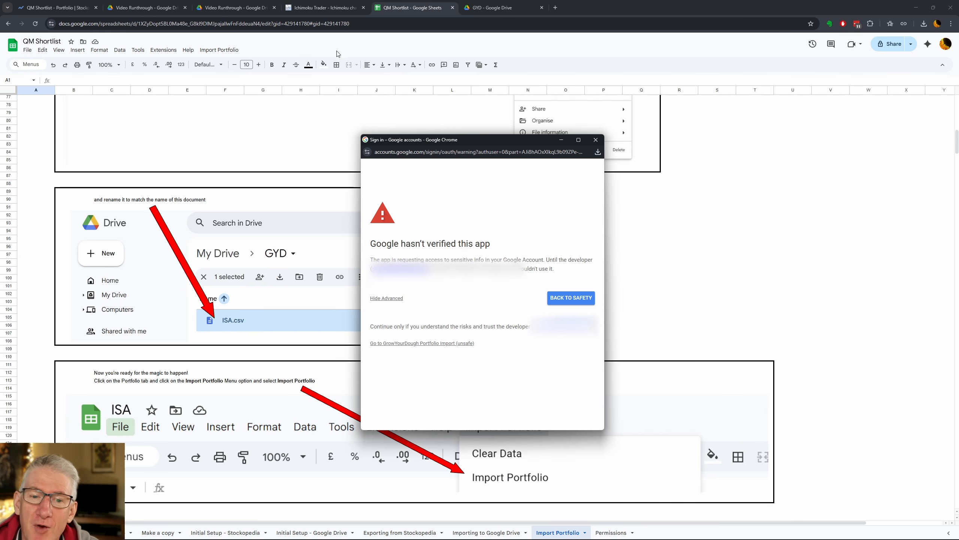
click(391, 344)
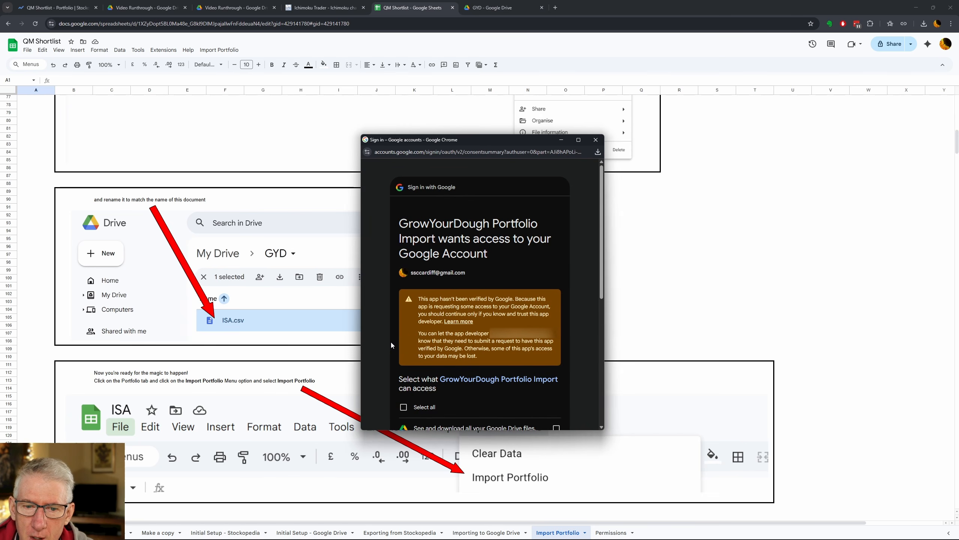
scroll(559, 276, down, 4)
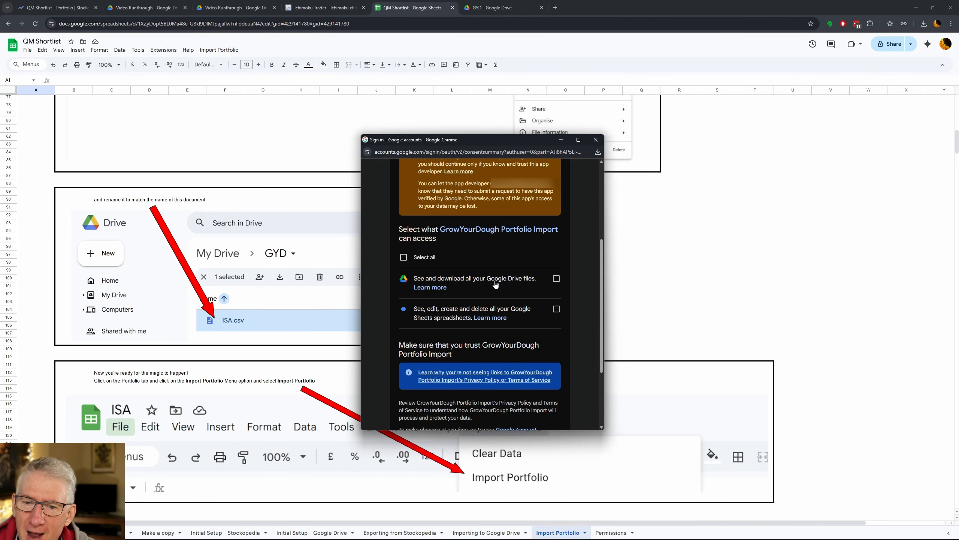
click(556, 278)
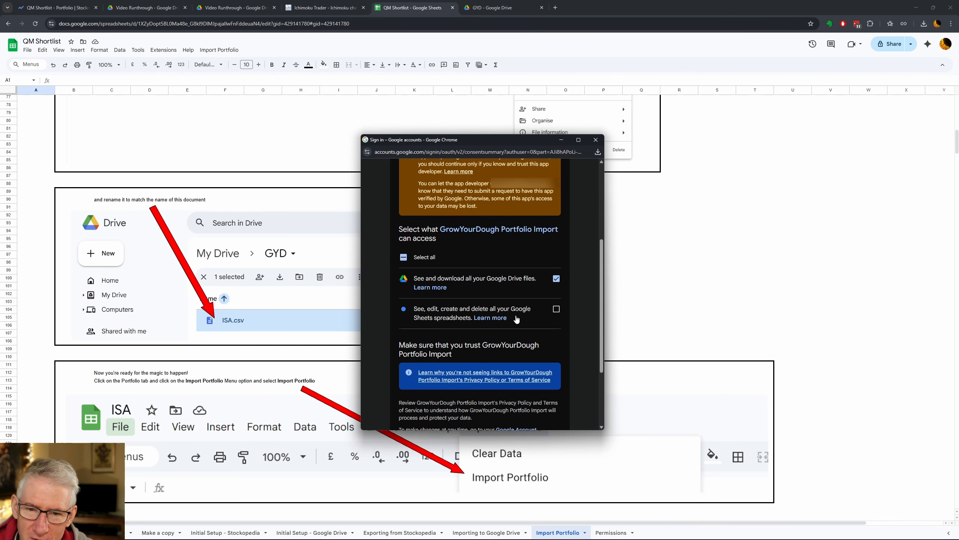
click(555, 309)
scroll(573, 303, down, 3)
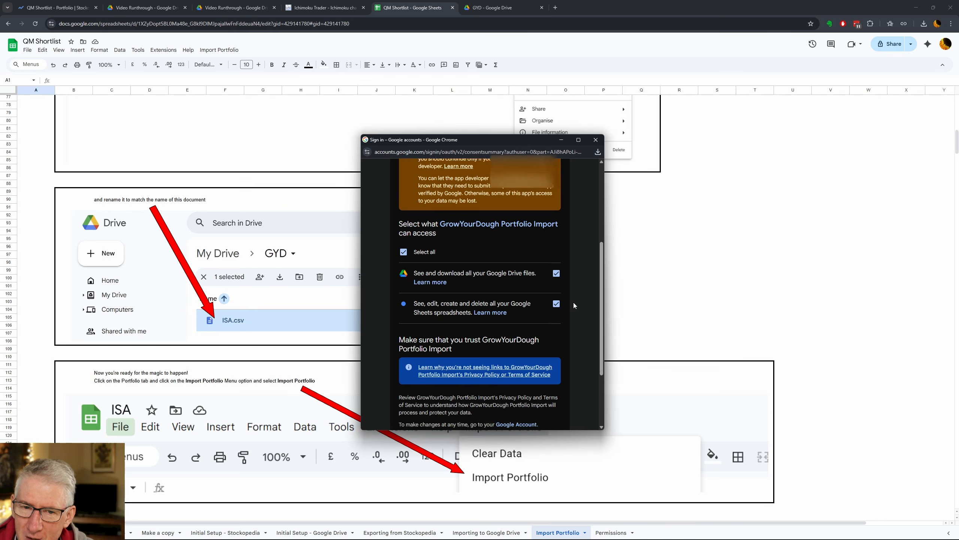
click(518, 372)
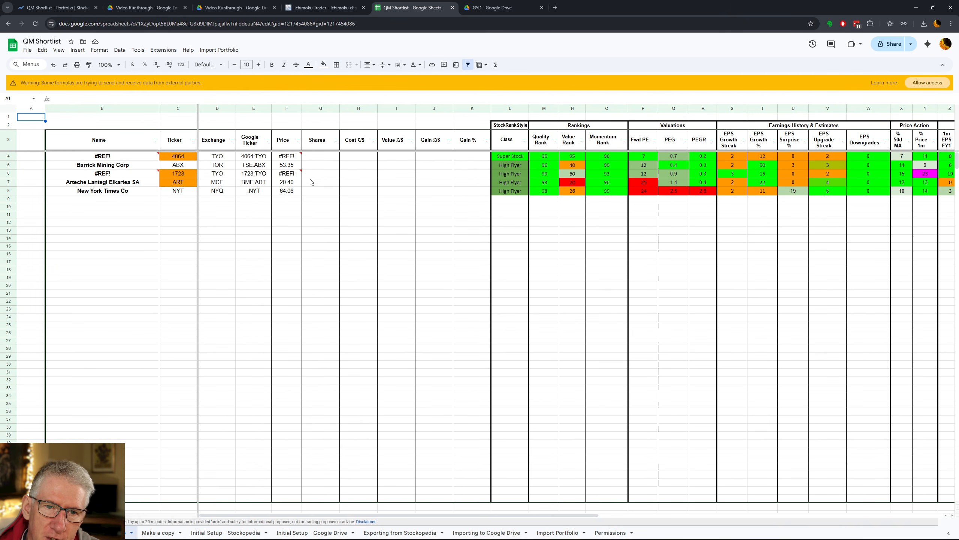
Step: Check the #REF! price cell for Nippon Carbide and allow the spreadsheet's formulas to fetch external data
click(289, 166)
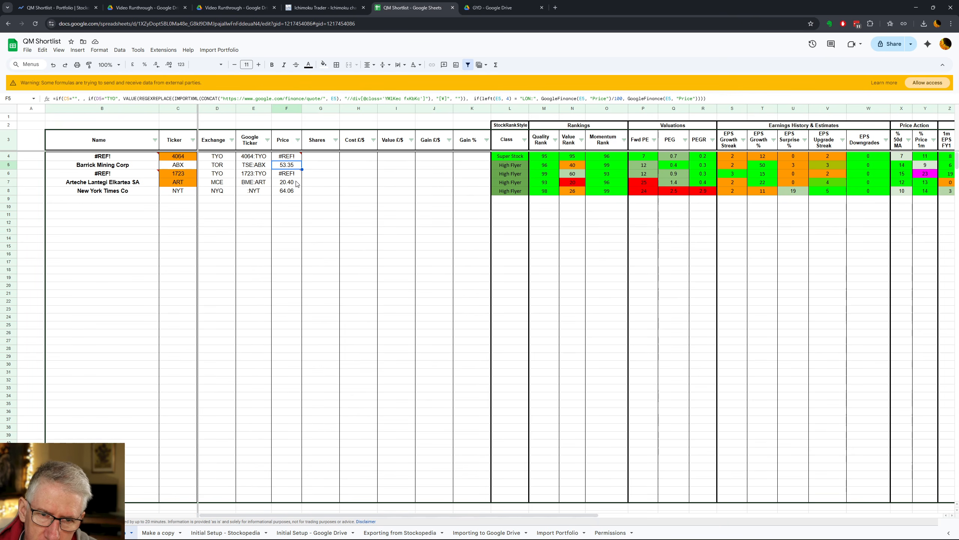
mouse_move(294, 157)
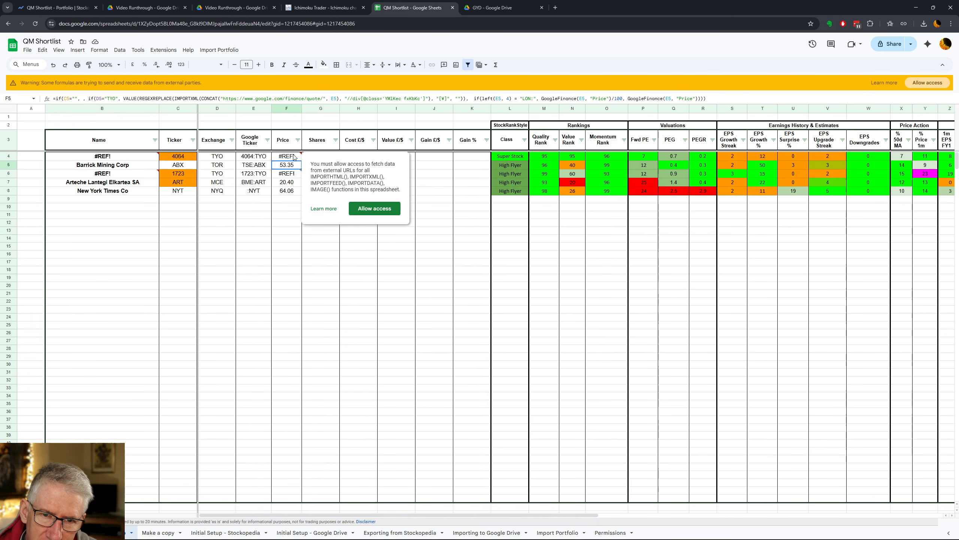
click(295, 157)
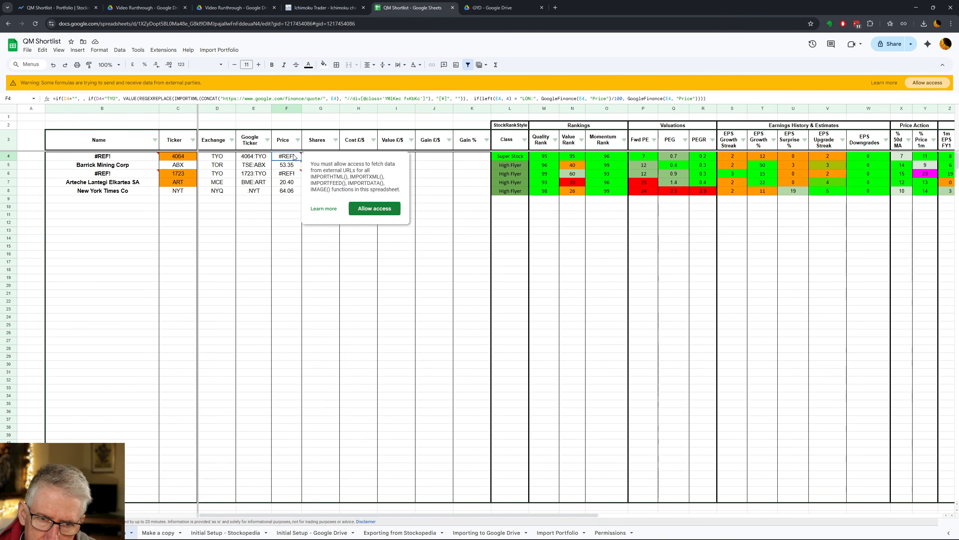
click(931, 87)
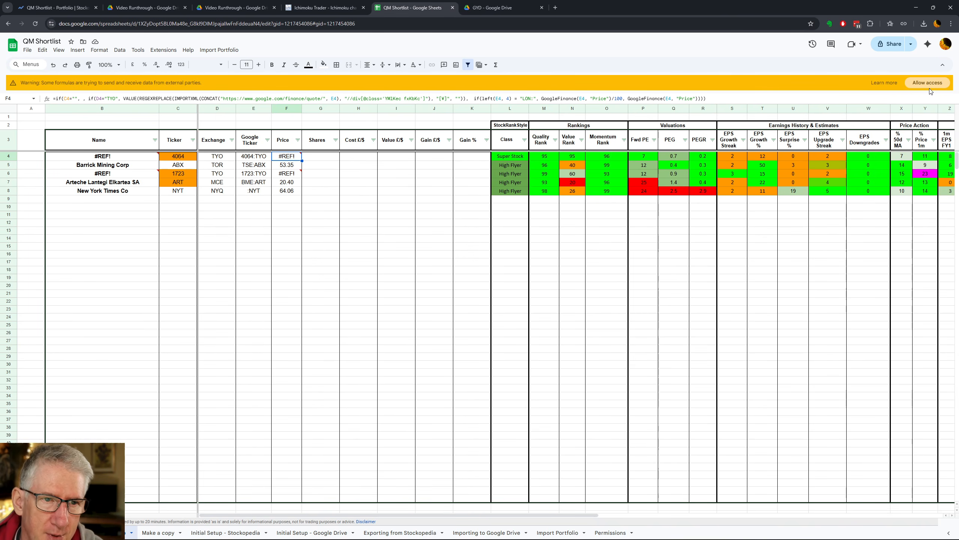
click(925, 86)
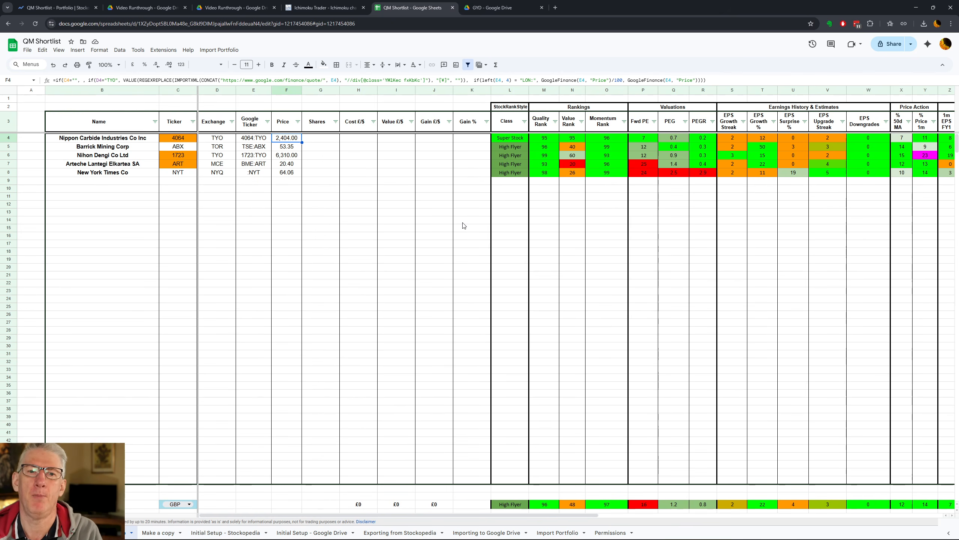
Step: Examine the Price, Shares, Cost, Value and Gain cells of the first stock and the available base currency options
click(316, 140)
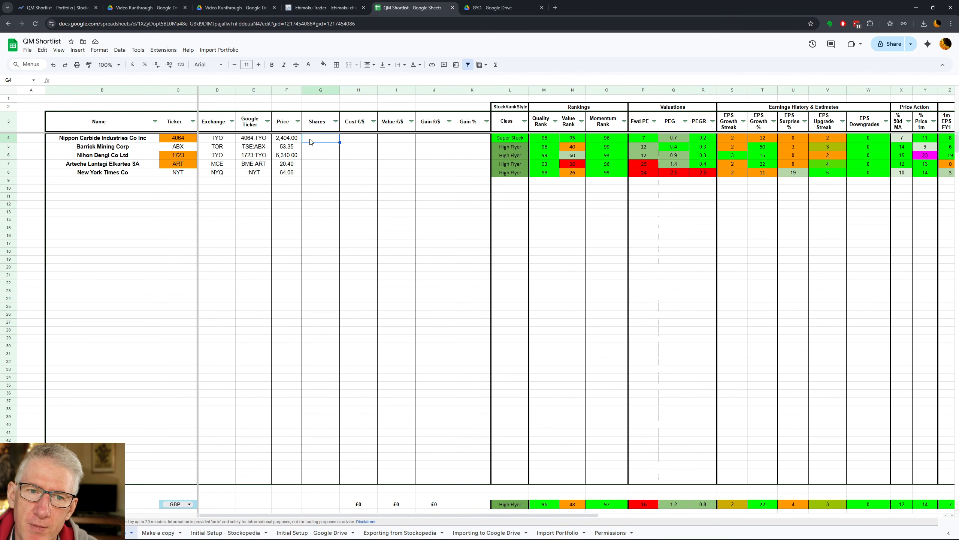
click(351, 139)
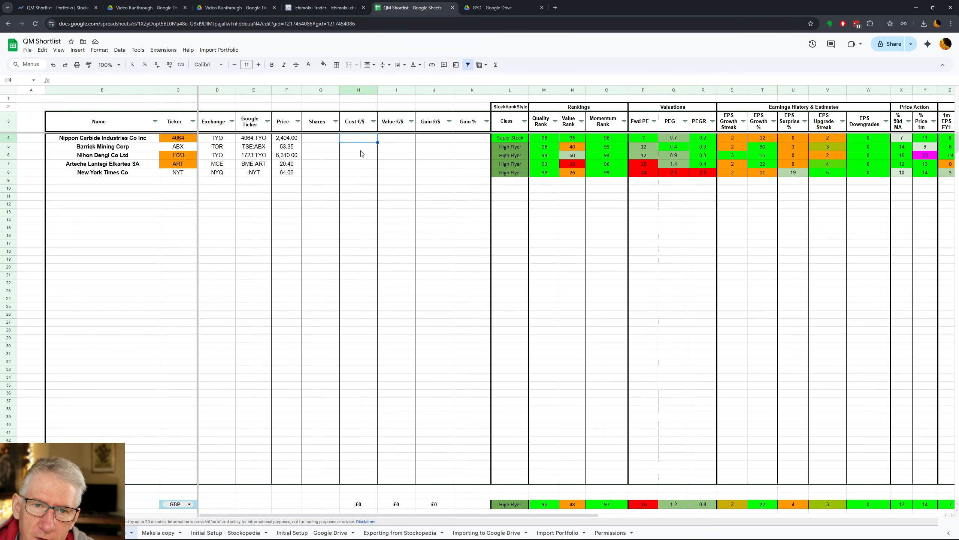
click(403, 139)
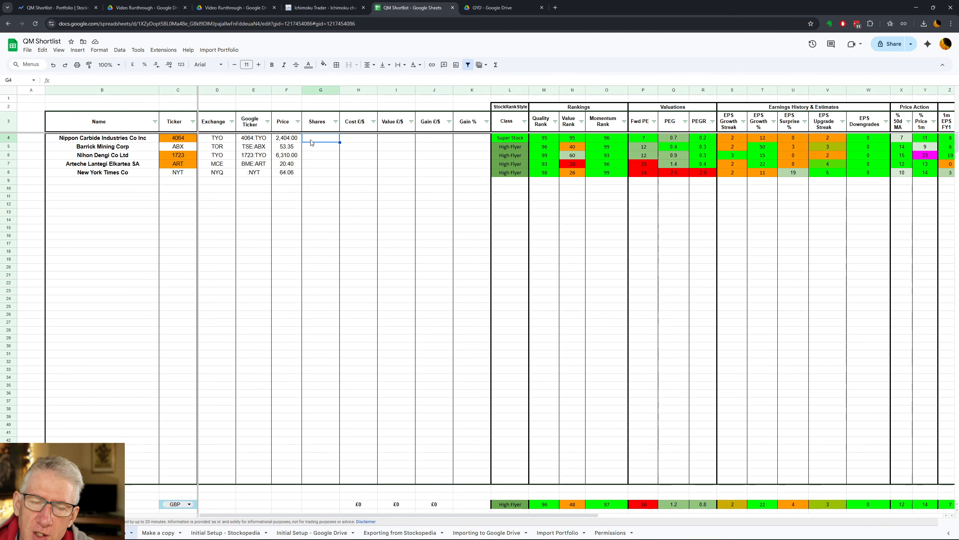
click(287, 139)
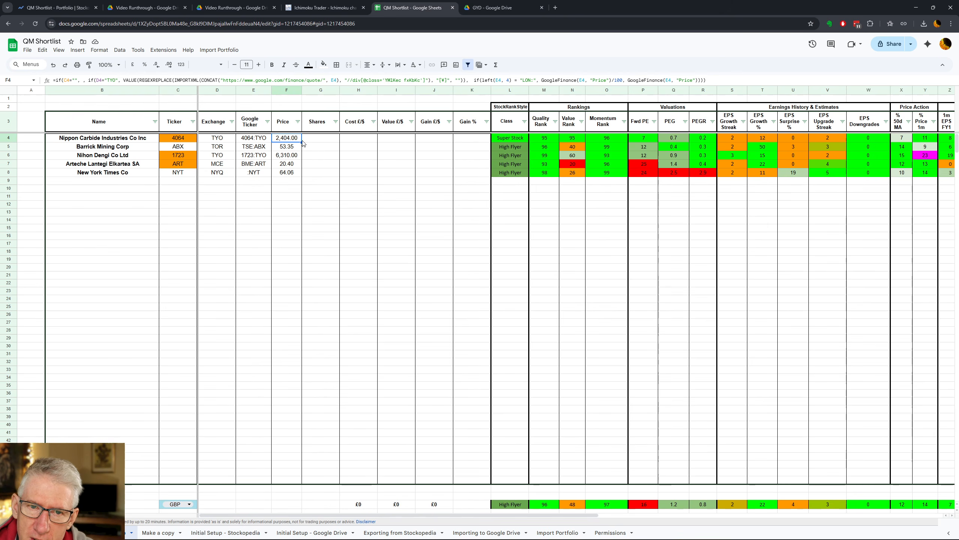
click(394, 139)
scroll(374, 242, down, 3)
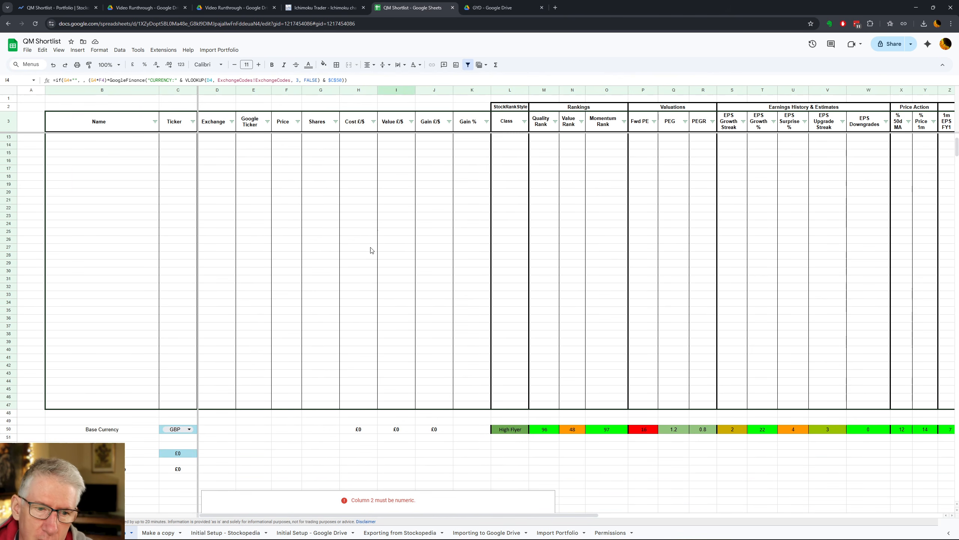
click(187, 434)
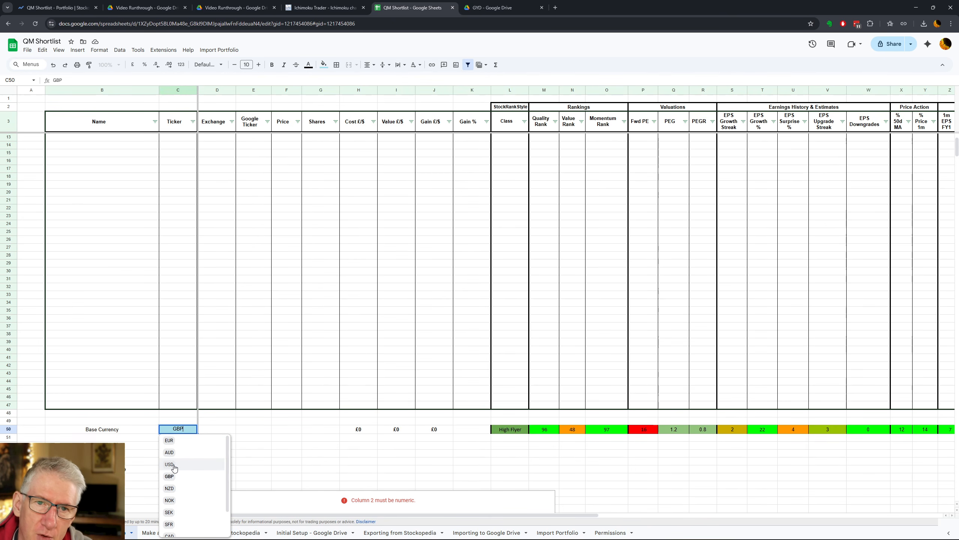
click(360, 339)
click(408, 140)
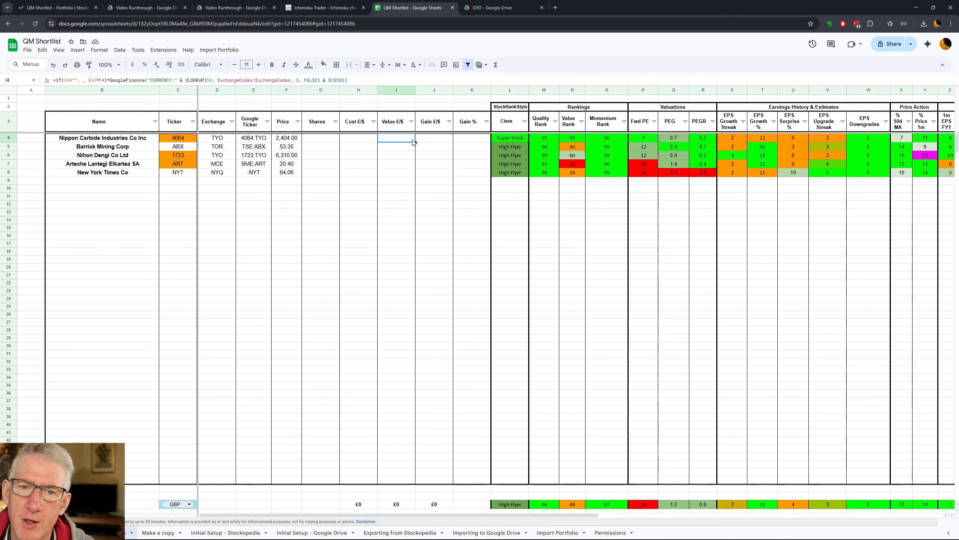
click(432, 139)
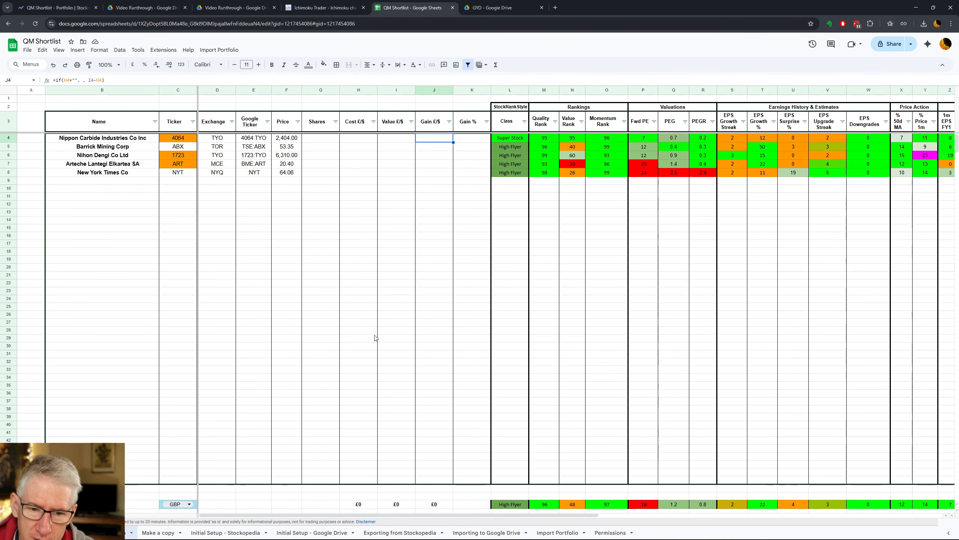
Step: Review the Quality, Value and Momentum ranks and compare Nihon Dengi's calculated Class with its imported Style
drag(327, 514, 388, 511)
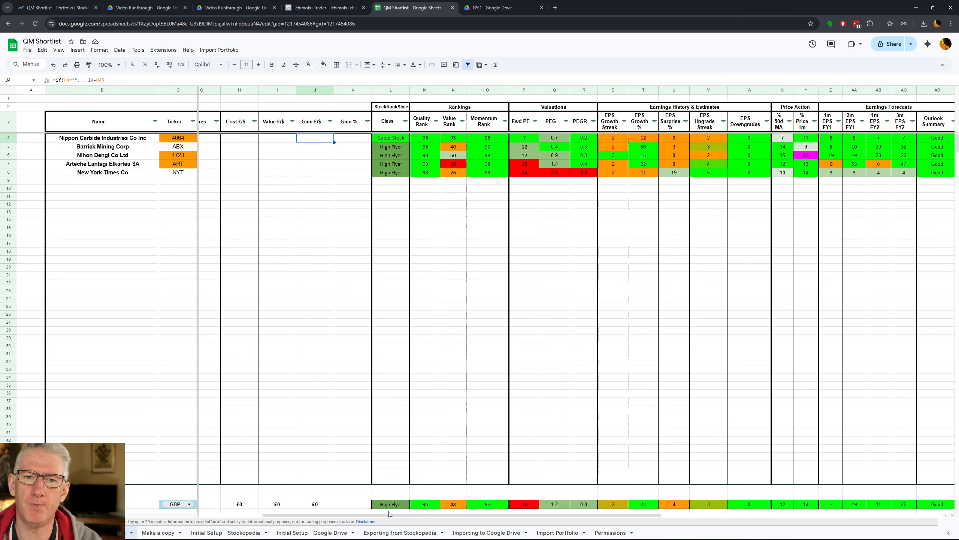
click(424, 138)
click(453, 140)
click(488, 138)
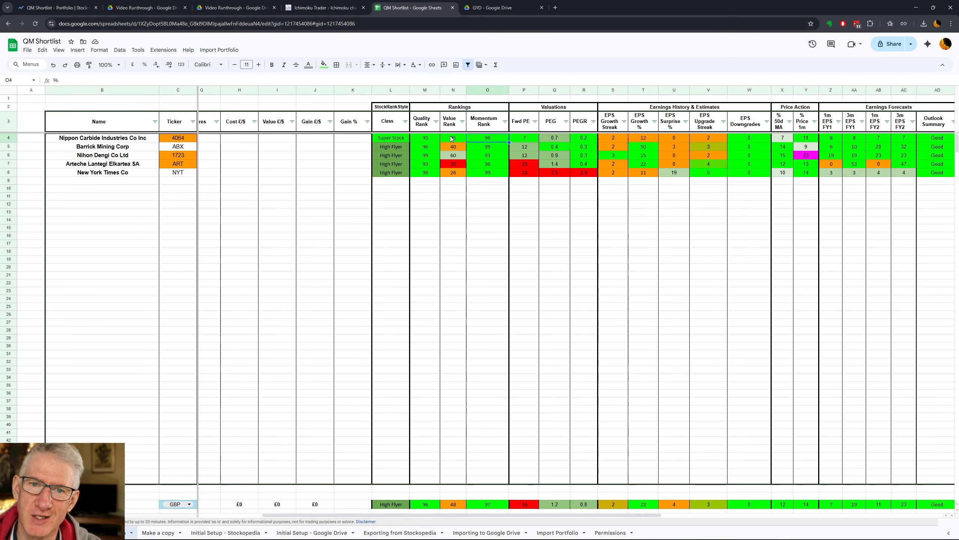
click(451, 155)
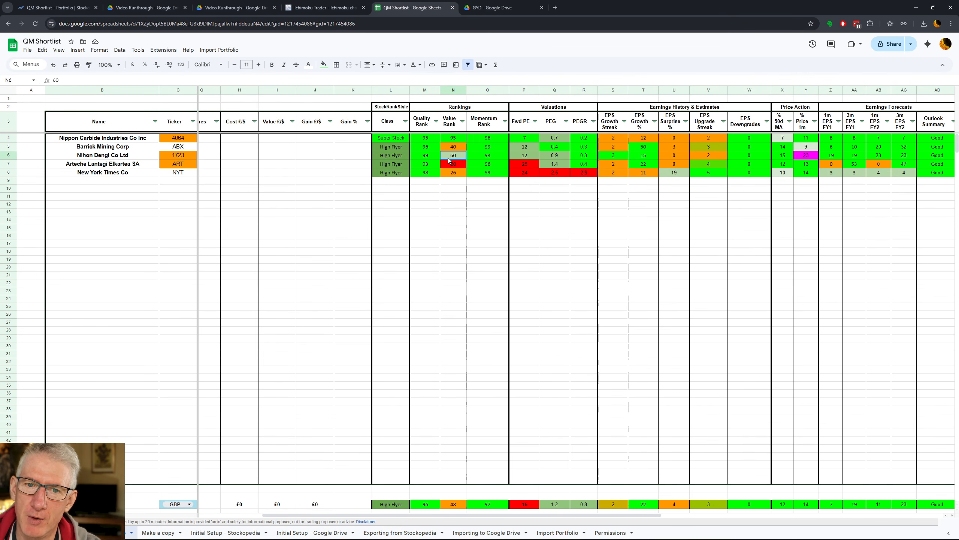
click(398, 158)
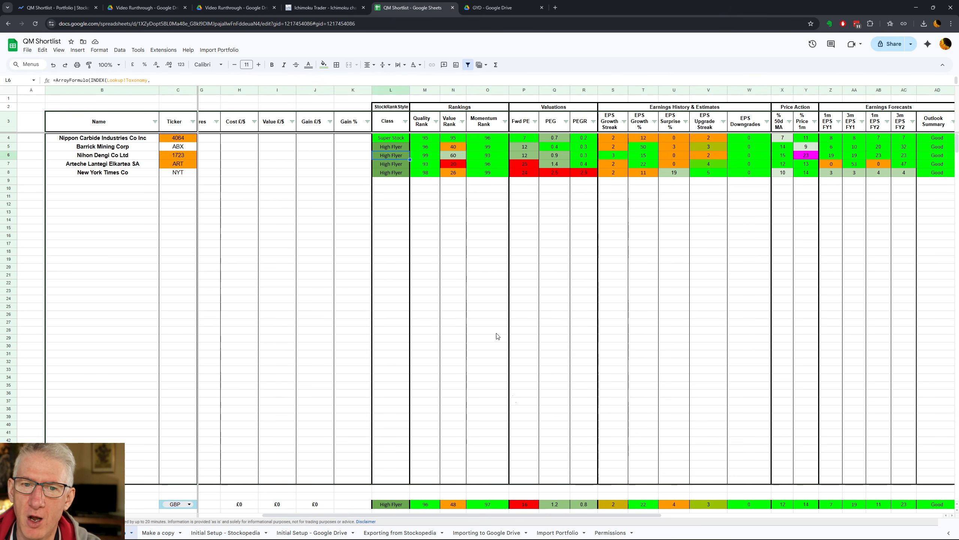
drag(363, 516, 676, 516)
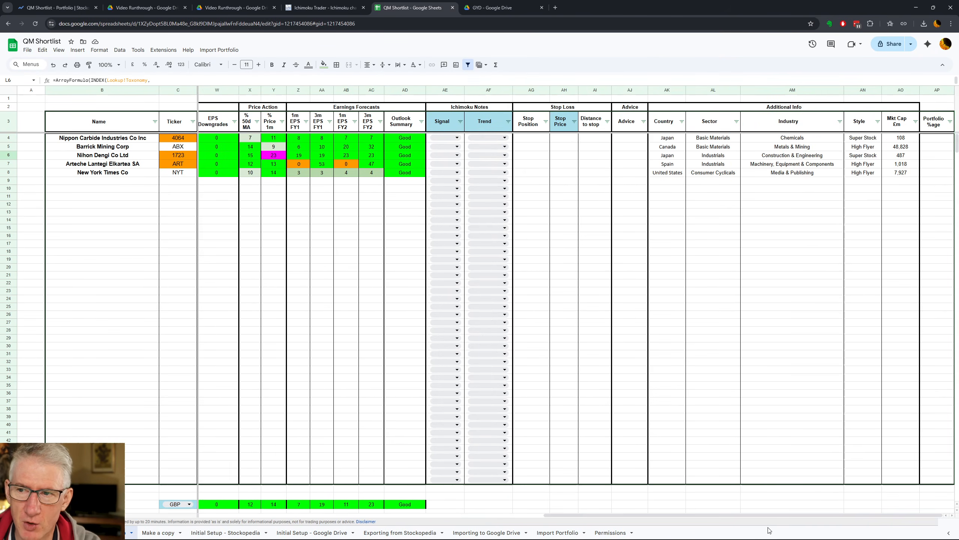
click(863, 155)
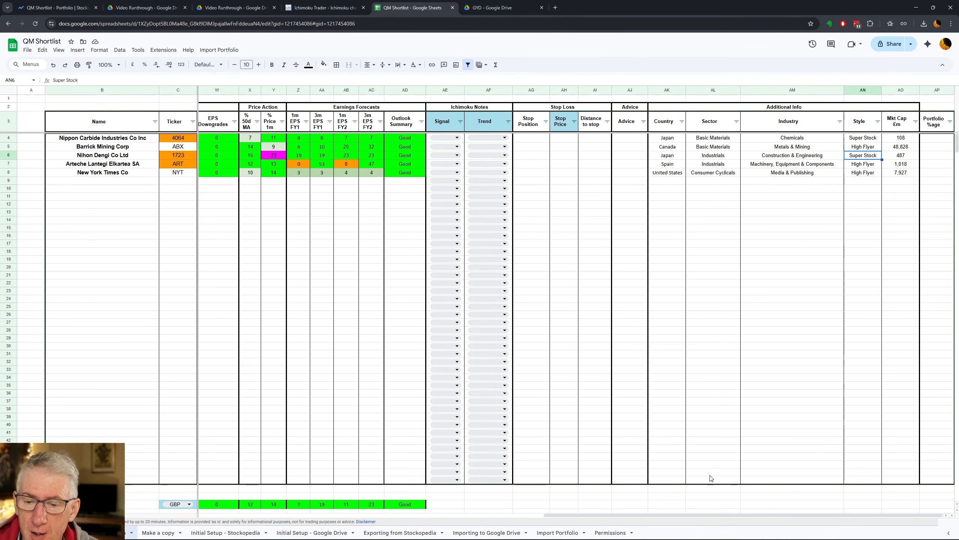
drag(717, 516, 432, 506)
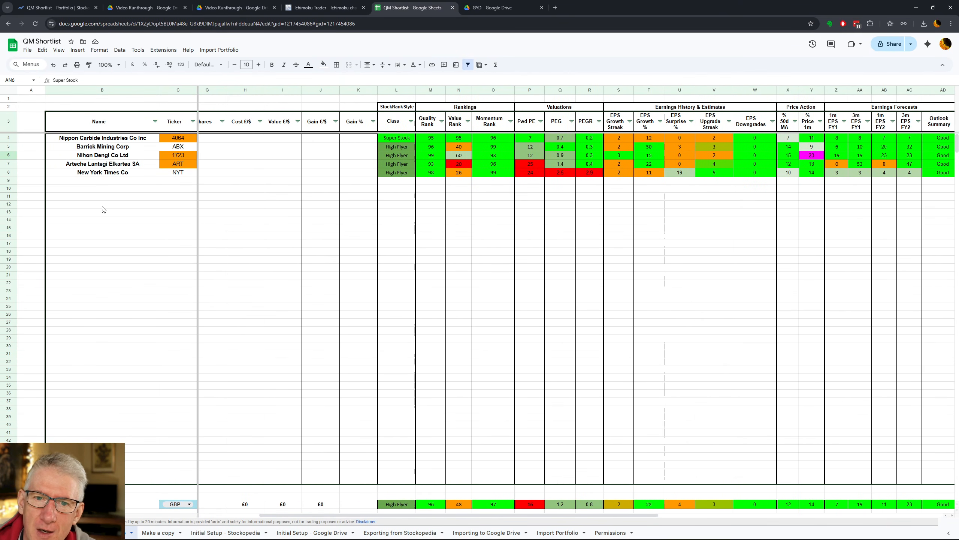
Step: Set the Value Rank of Nippon Carbide Industries to 80, accepting the edit of the protected cell
click(460, 139)
text(80)
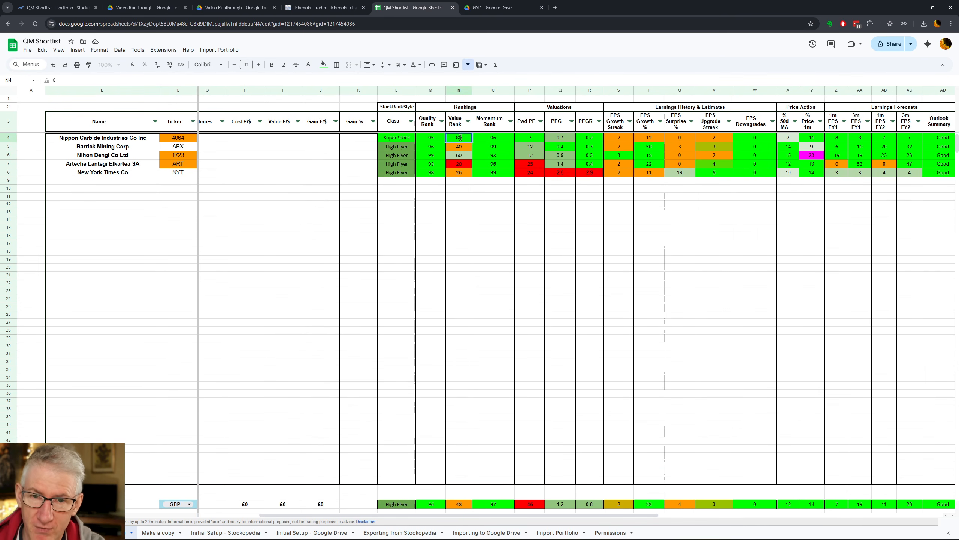
key(Return)
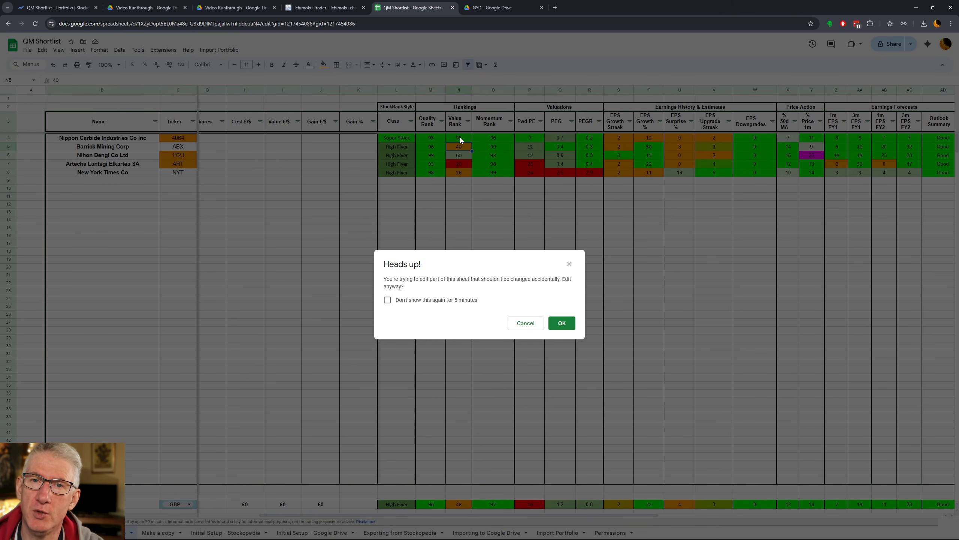
click(561, 324)
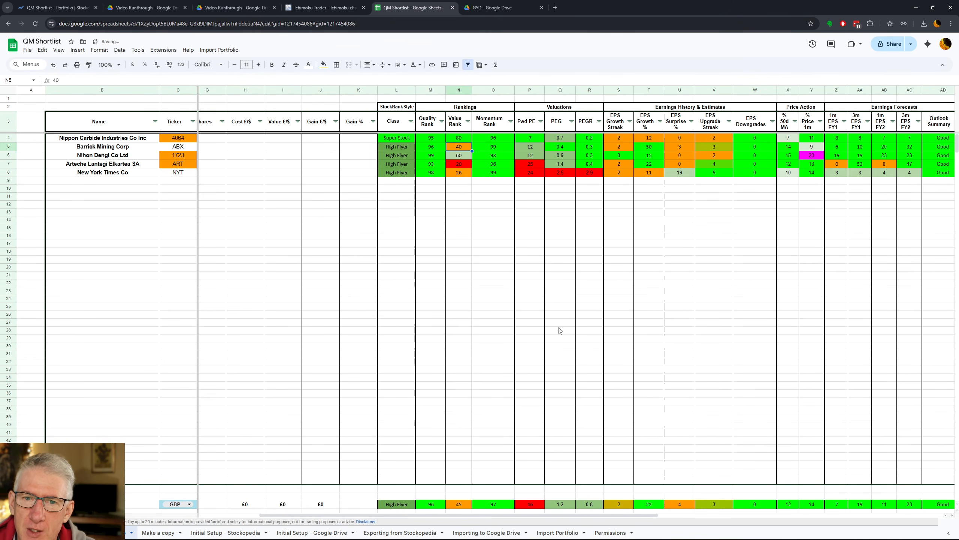
Step: Set the Value Rank of Nippon Carbide Industries to 79, accepting the edit of the protected cell
click(458, 139)
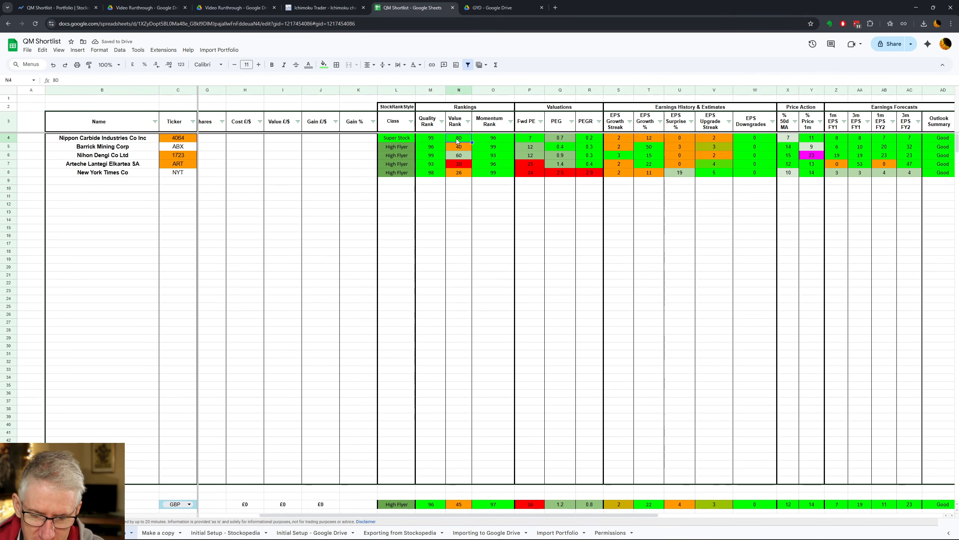
text(90)
key(Return)
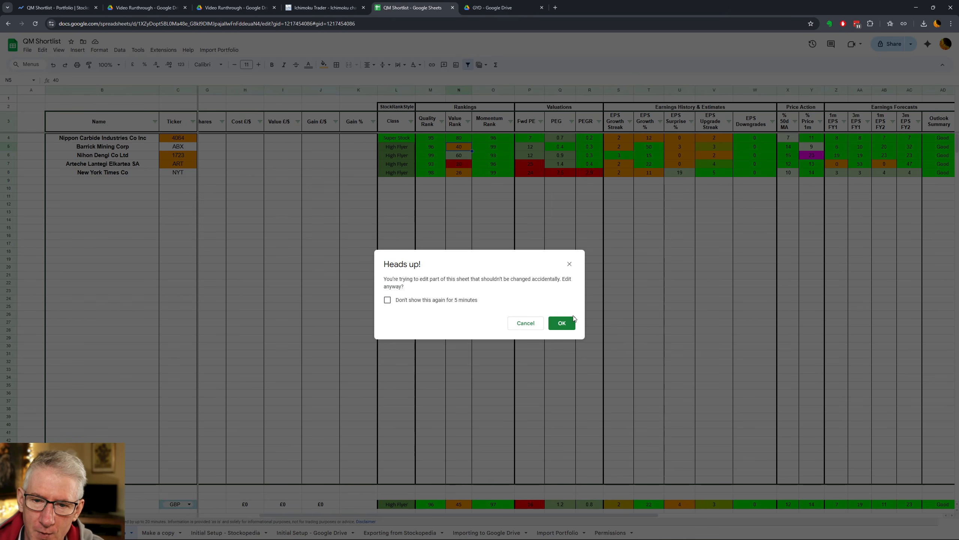
click(571, 321)
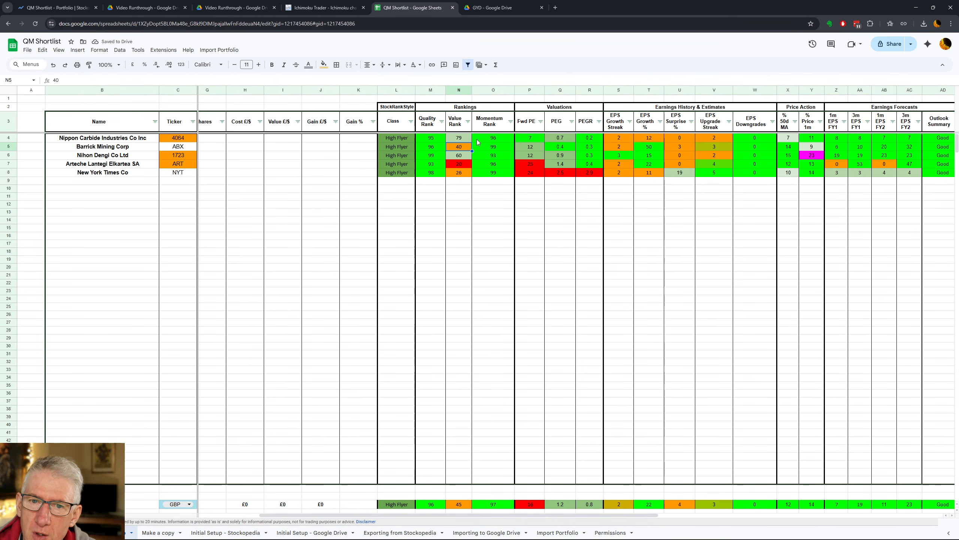
Step: Set the Quality Rank of Nihon Dengi to 60, accepting the edit of the protected cell
click(430, 158)
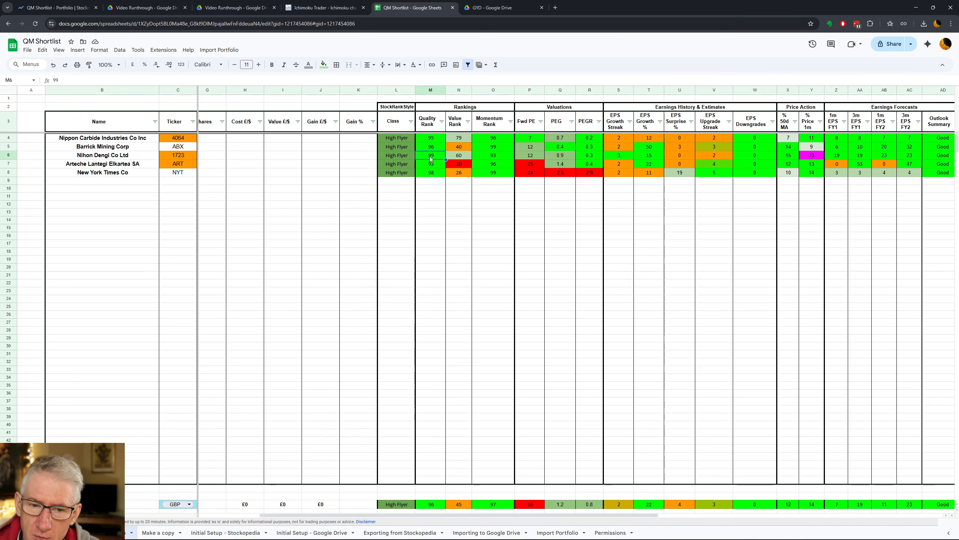
text(60)
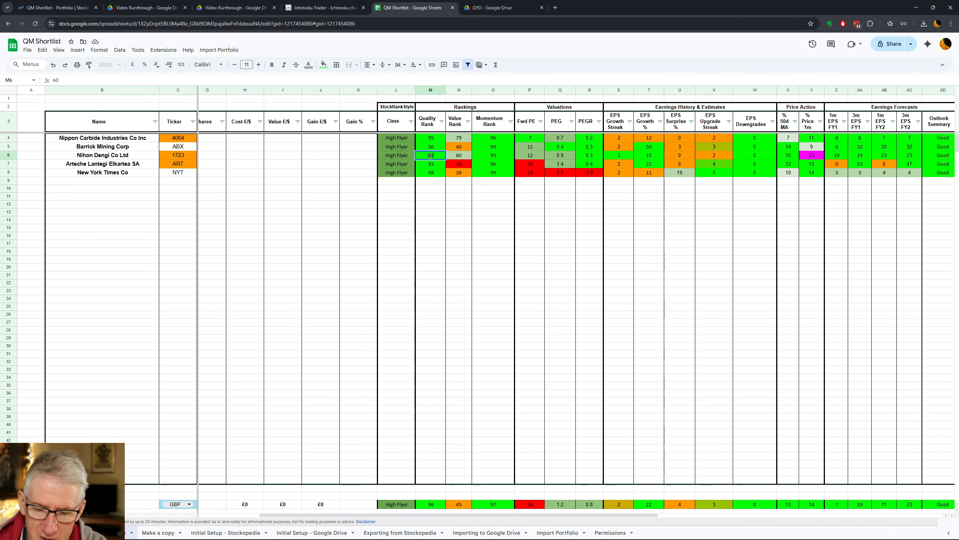
key(Tab)
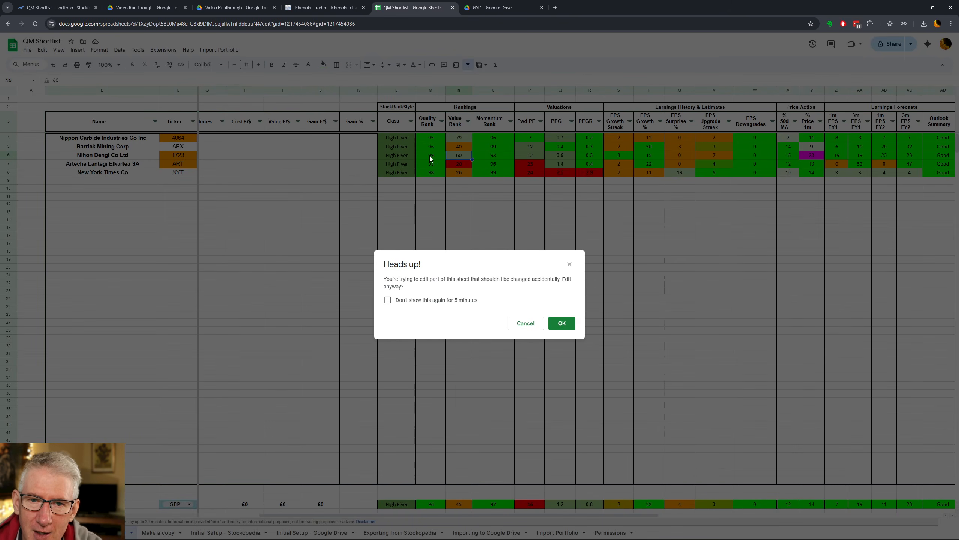
click(561, 324)
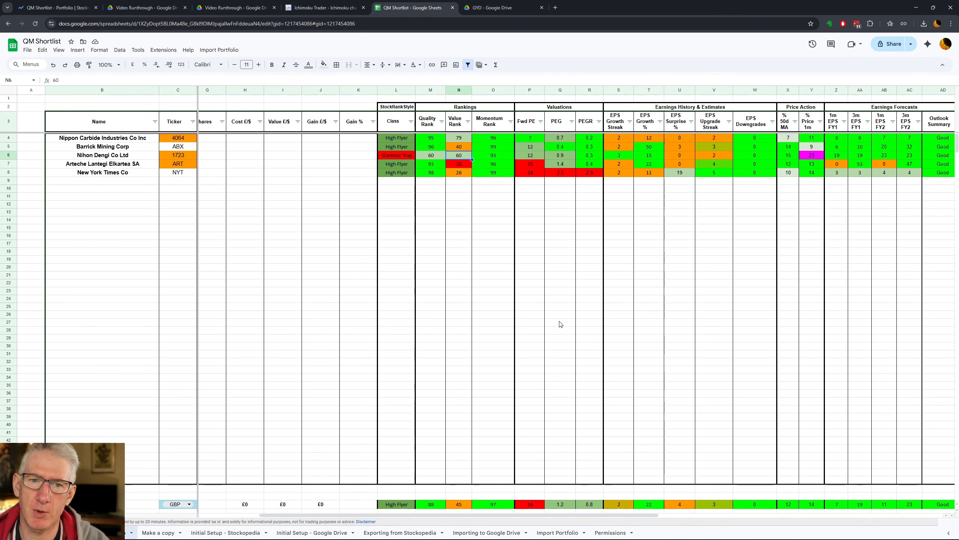
Step: Set the Momentum Rank of Arteche Lantegi Elkartea to 70, accepting the edit of the protected cell
click(497, 165)
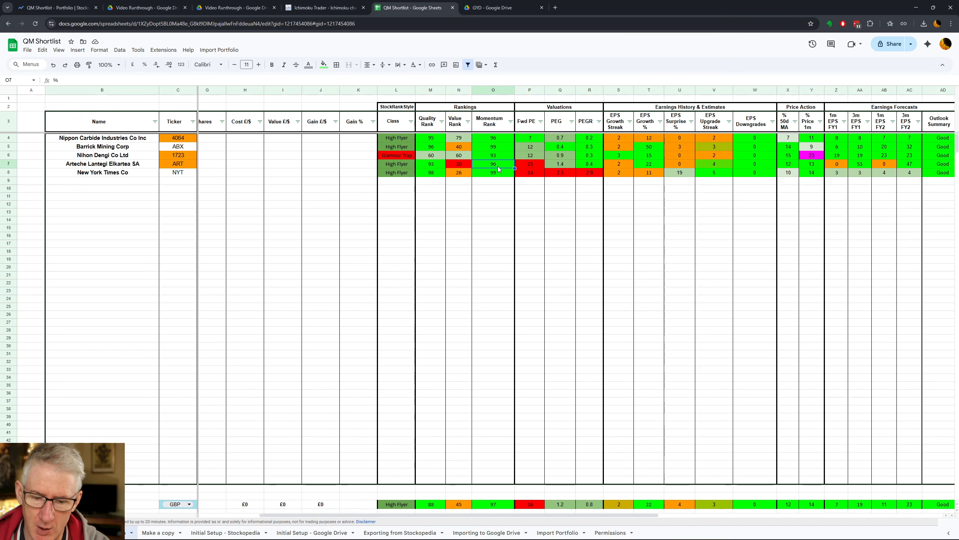
text(5)
key(Return)
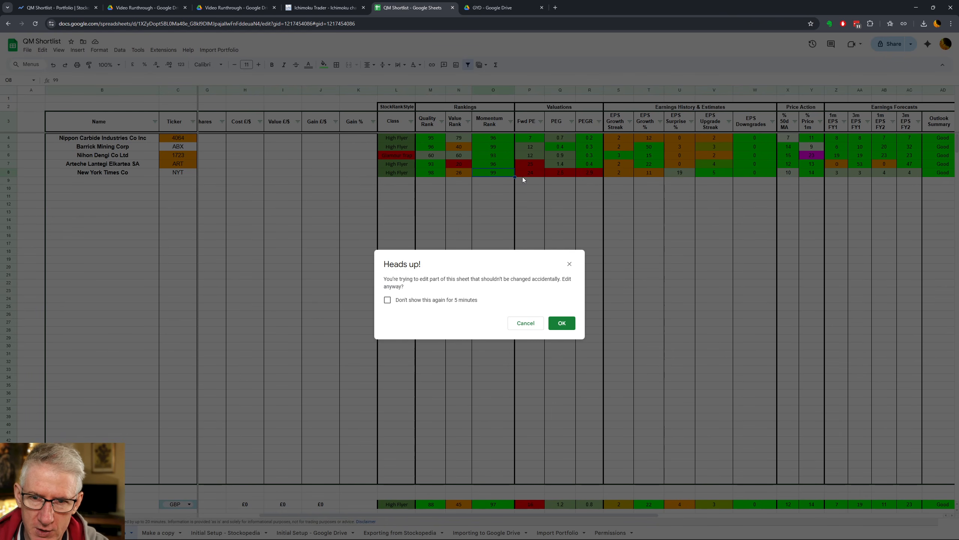
click(562, 323)
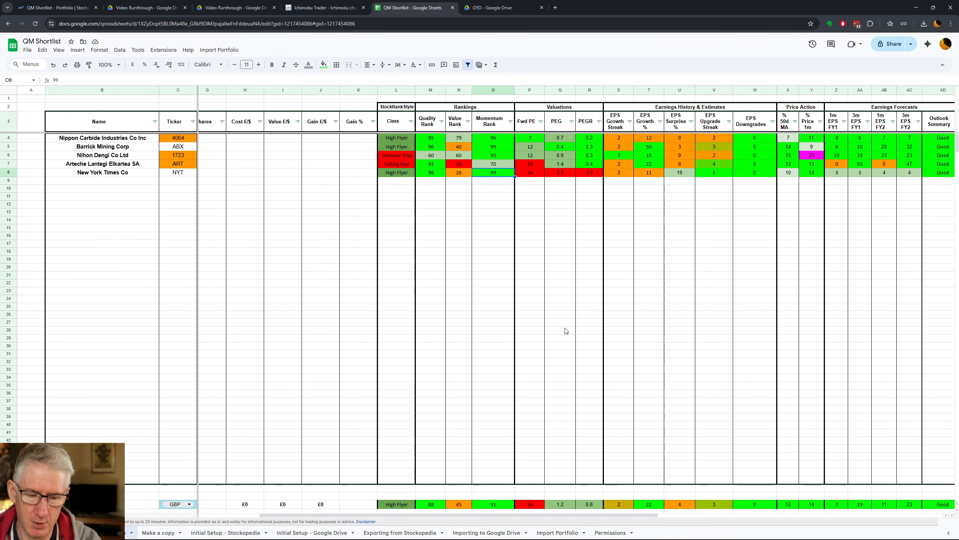
Step: Undo the last three rank edits, for Arteche Lantegi Elkartea, Nihon Dengi and Nippon Carbide Industries
key(ctrl+z)
key(ctrl+z)
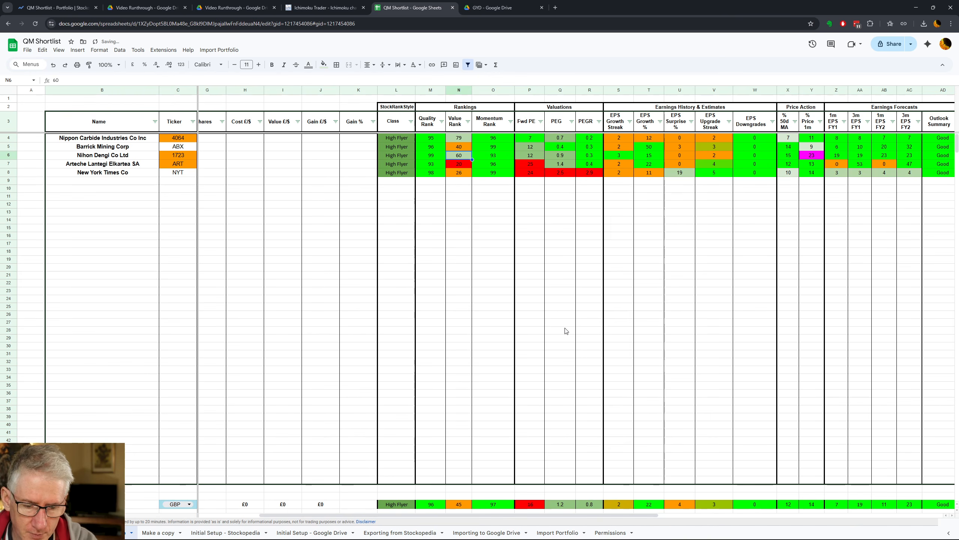
key(ctrl+z)
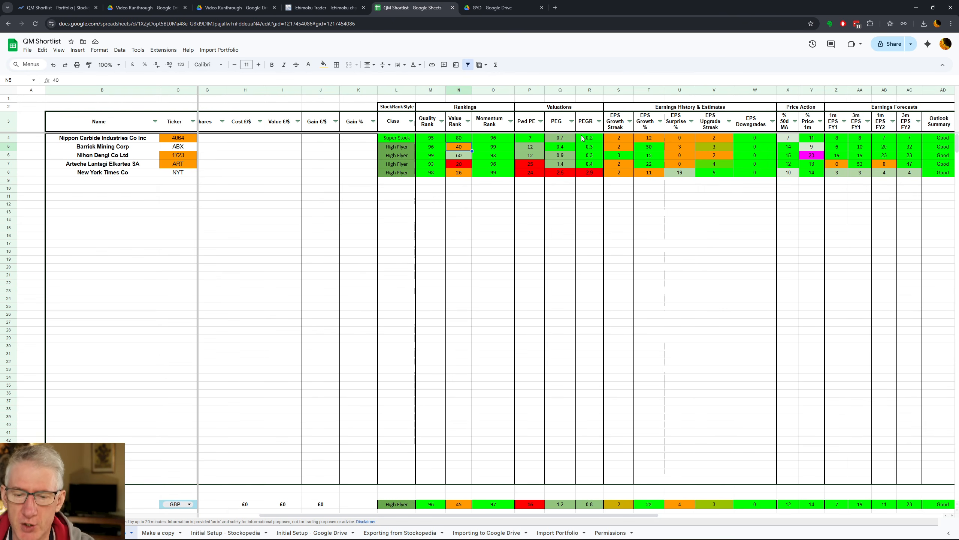
Step: Review the EPS Growth Streak, EPS Growth % and EPS Surprise % values, comparing Nippon Carbide Industries with Barrick Mining
drag(421, 514, 535, 518)
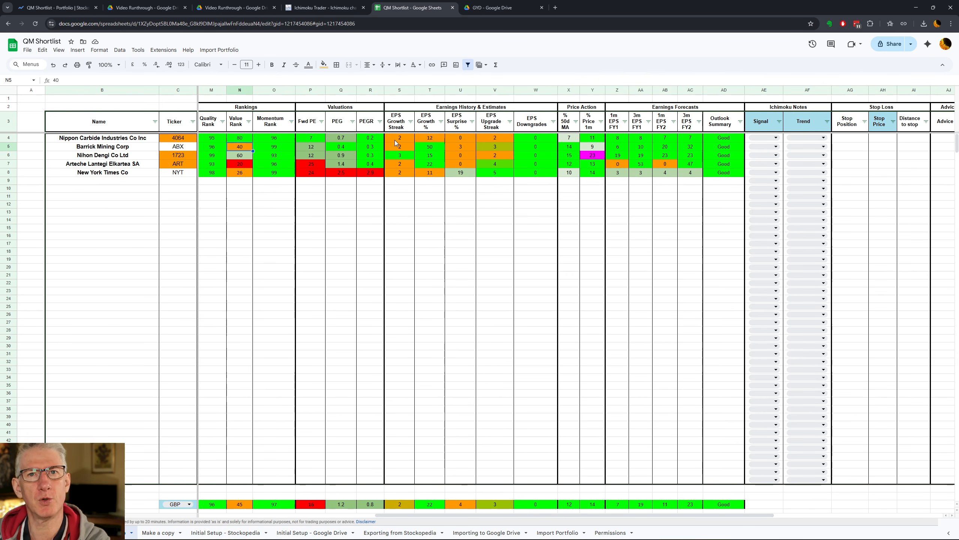
click(428, 140)
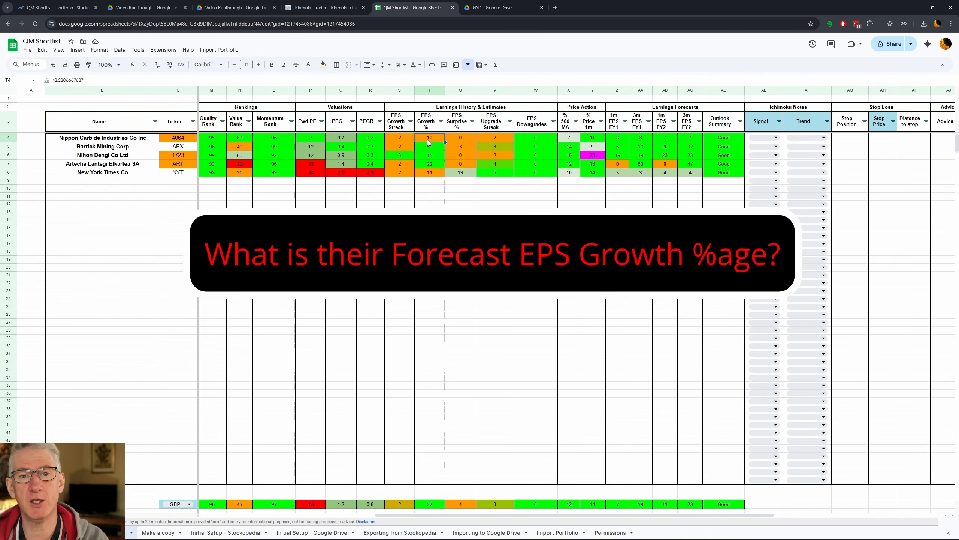
click(469, 140)
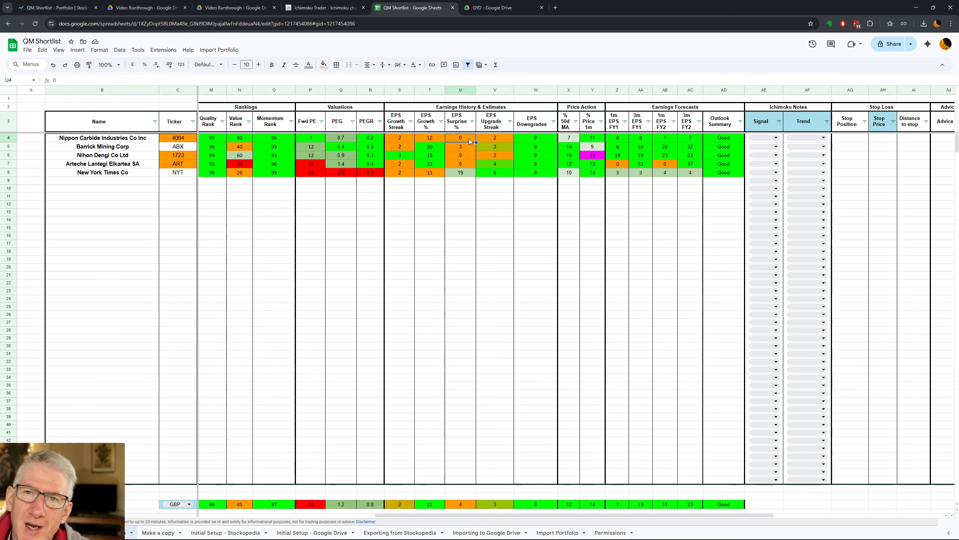
click(470, 147)
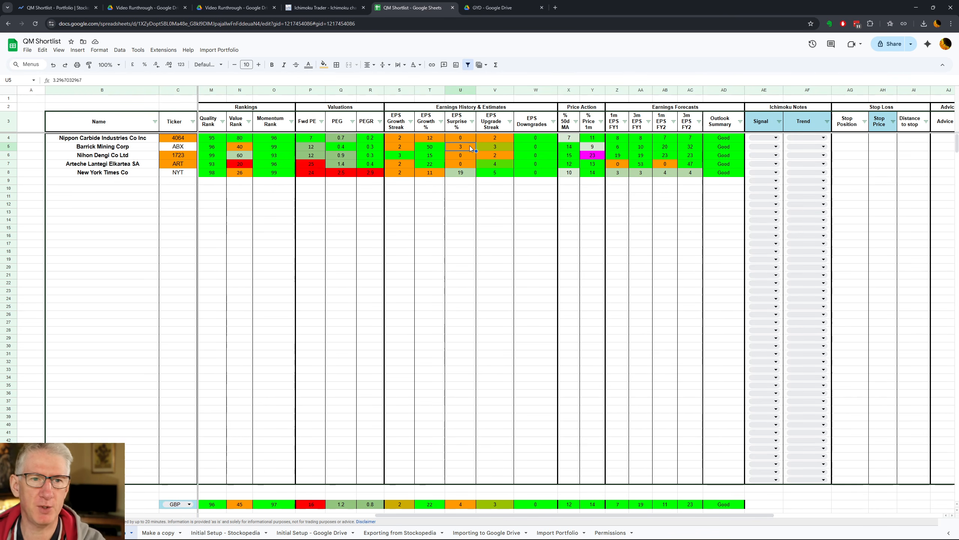
key(Up)
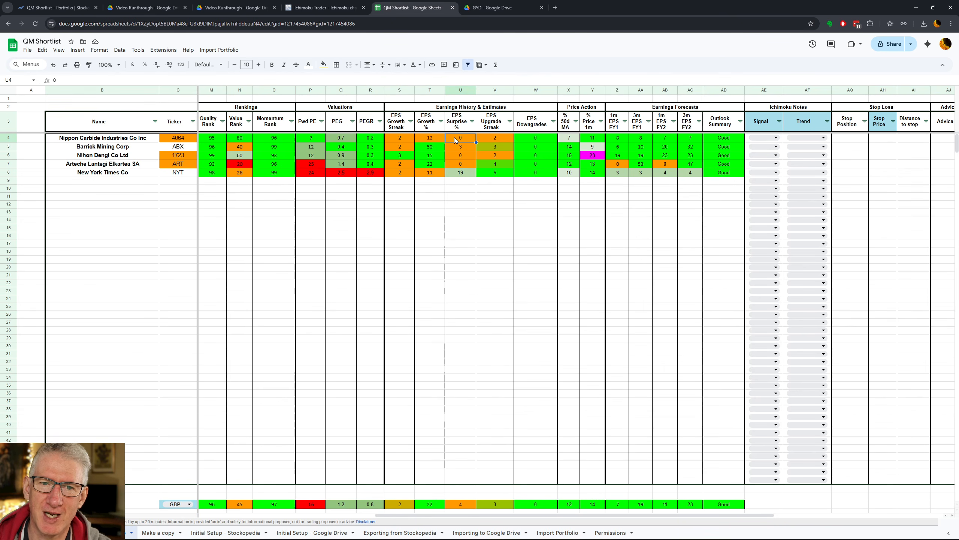
click(452, 148)
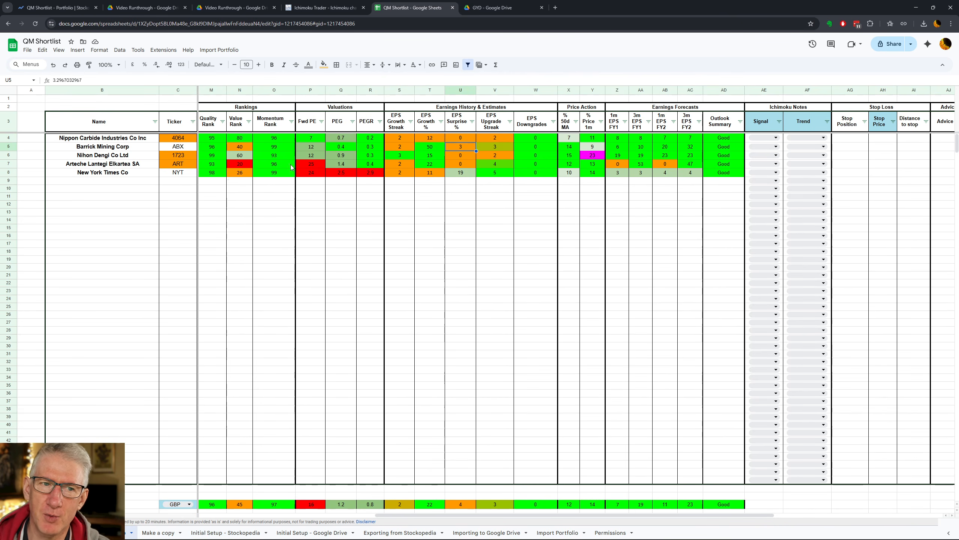
Step: Check the tickers of the Japanese and Spanish stocks and review the EPS Upgrade Streak and EPS Downgrades columns
click(176, 138)
click(179, 155)
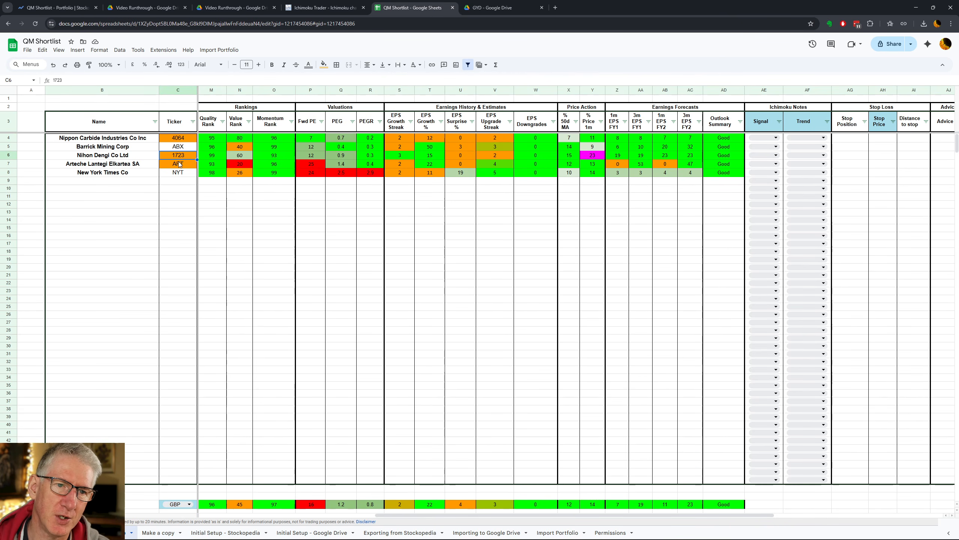
click(180, 164)
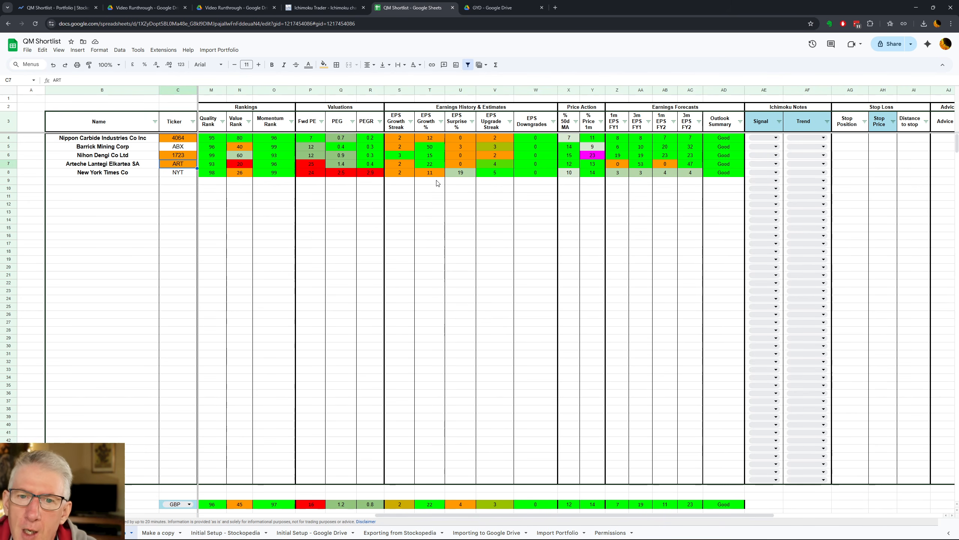
click(499, 138)
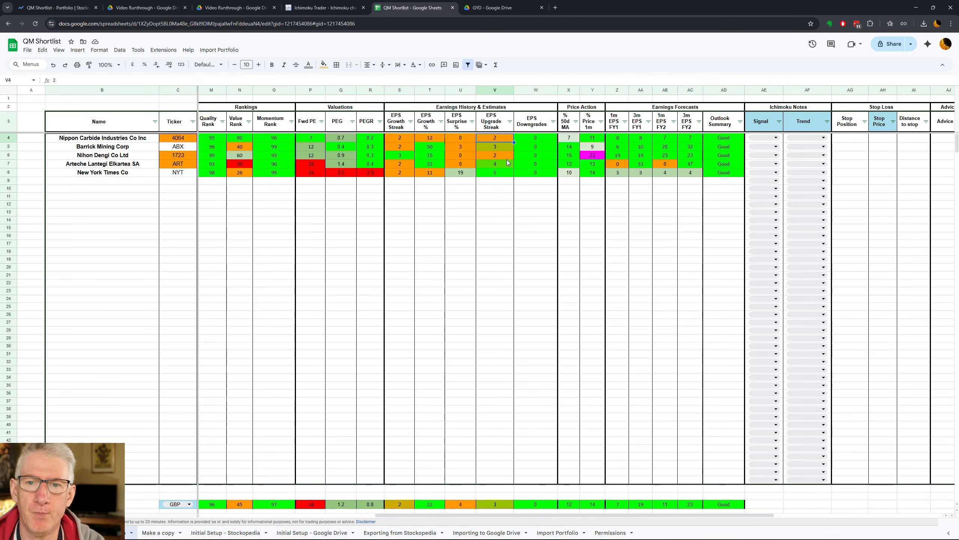
click(536, 138)
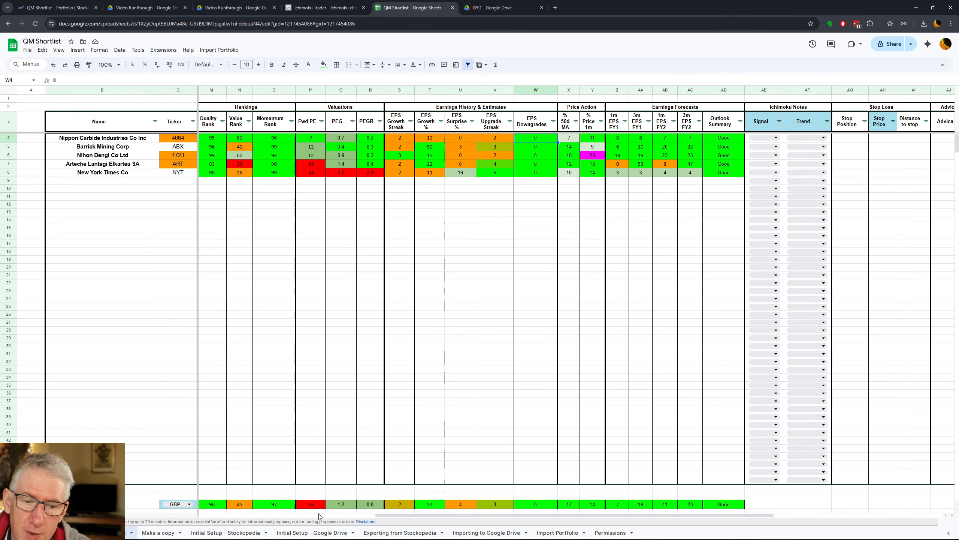
Step: Check Nihon Dengi's one-month price change and view its summary and price chart in the Stockopedia QM Shortlist
drag(383, 516, 456, 525)
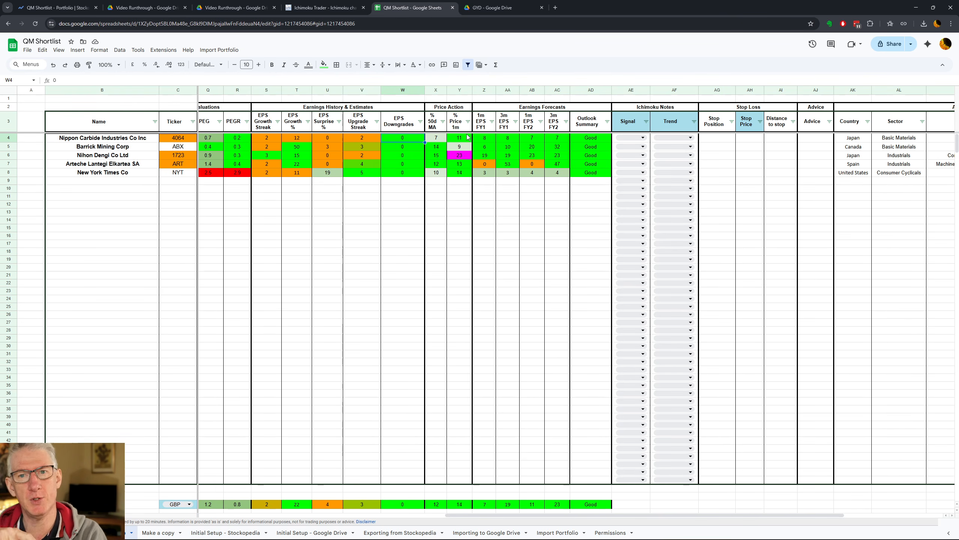
click(458, 155)
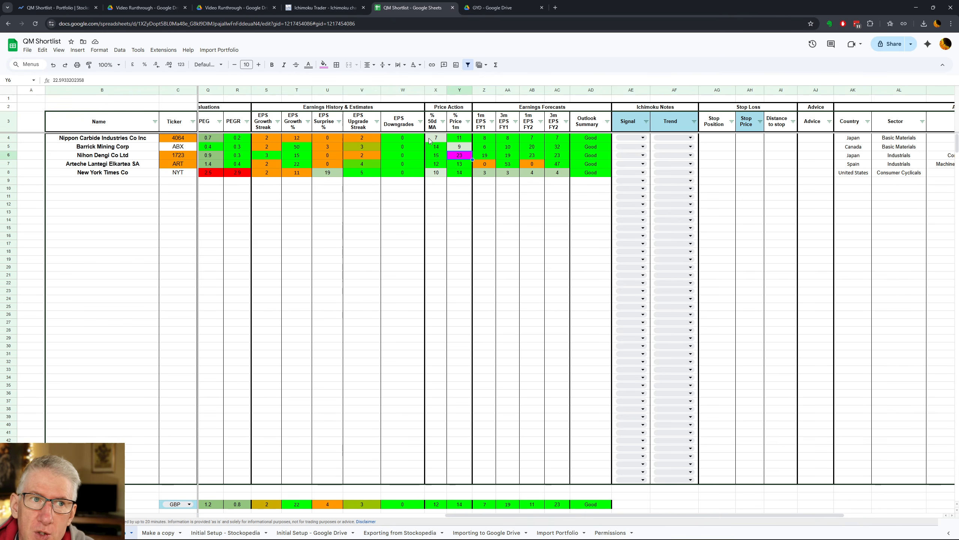
click(56, 7)
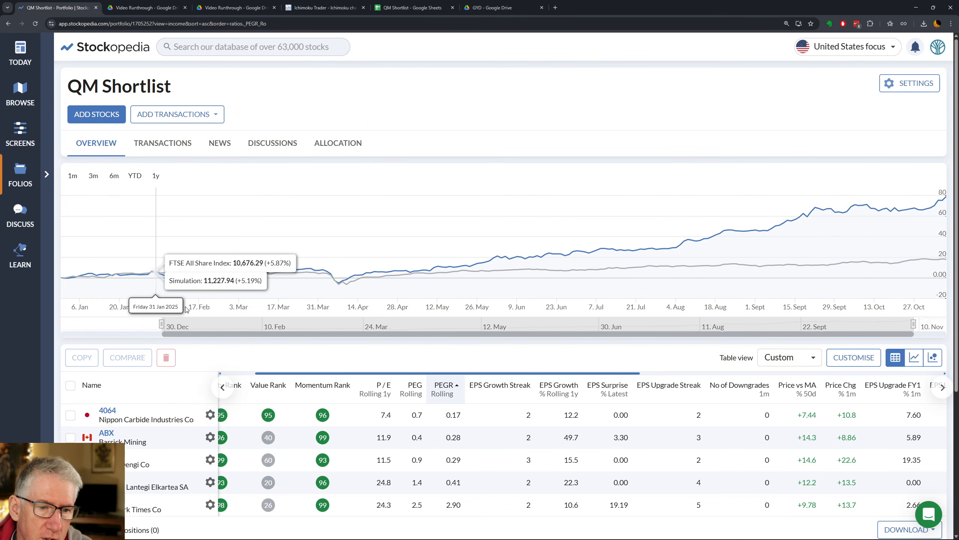
scroll(186, 309, down, 4)
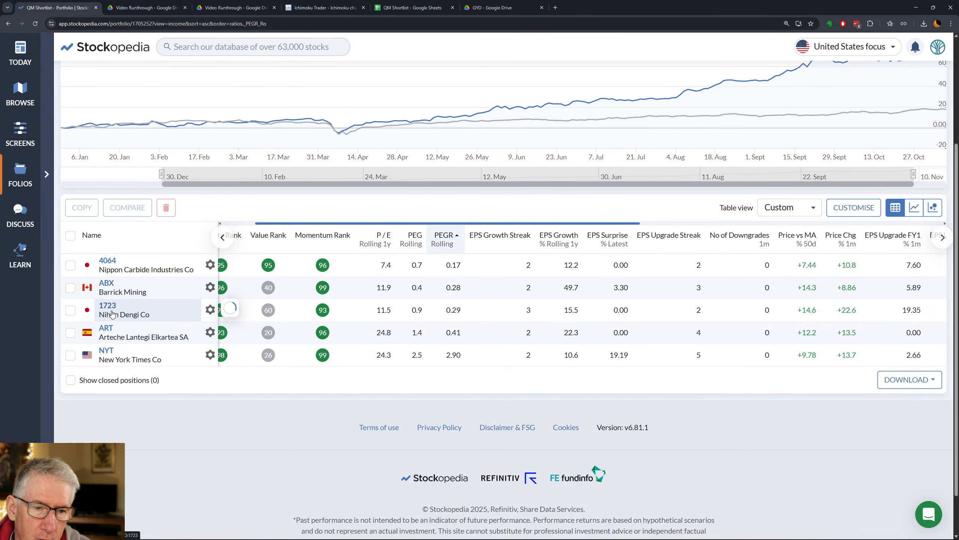
mouse_move(111, 313)
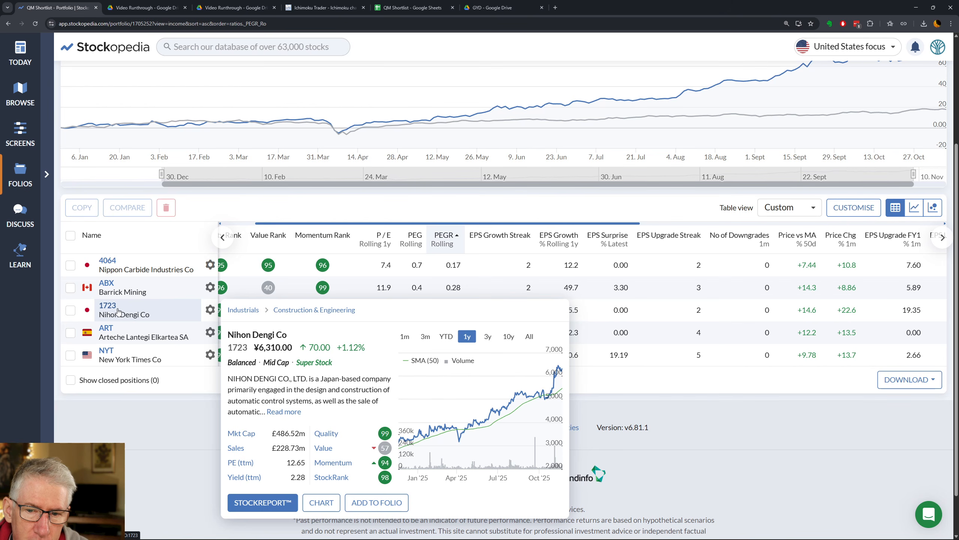
Step: Back in the QM Shortlist sheet, set Nihon Dengi's % 50d MA to 20, accept the protected-cell edit and undo it
click(415, 8)
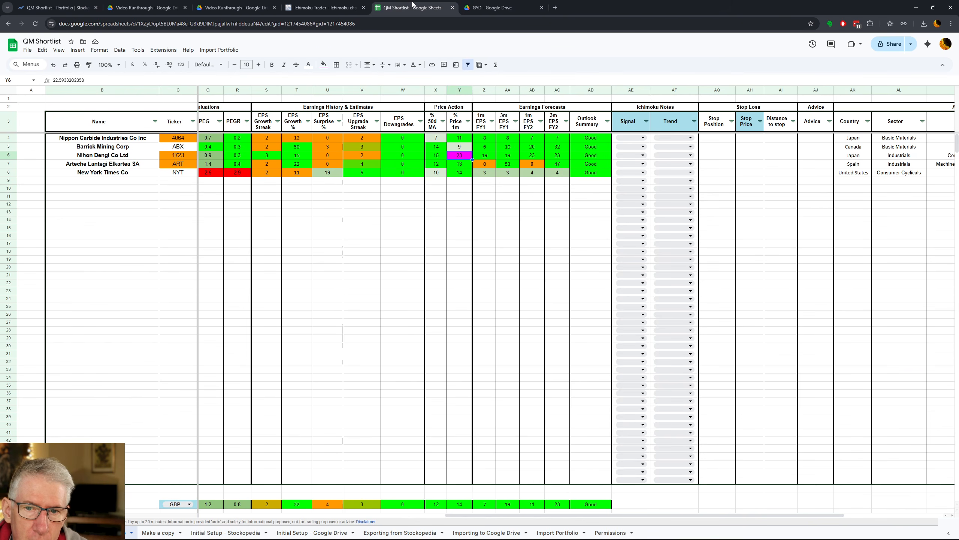
click(441, 155)
text(21)
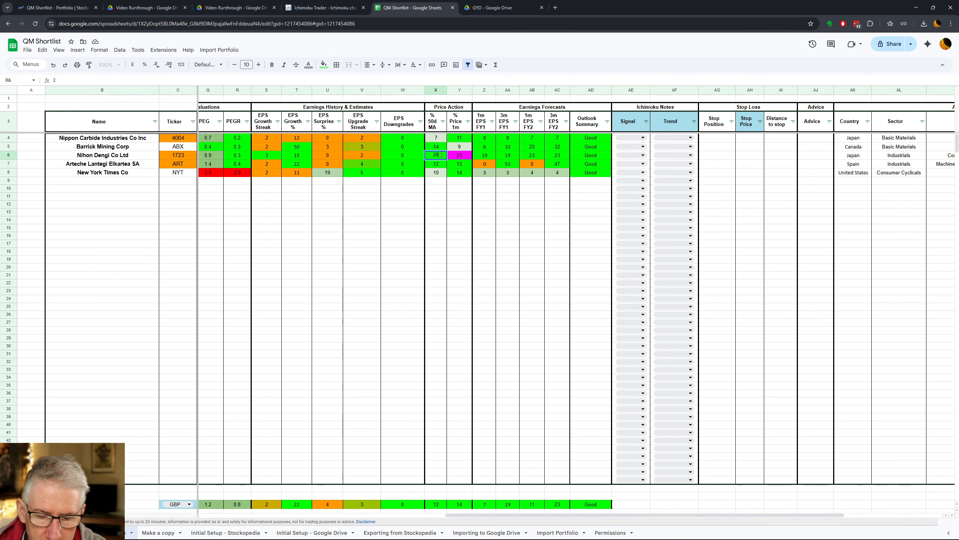
key(Tab)
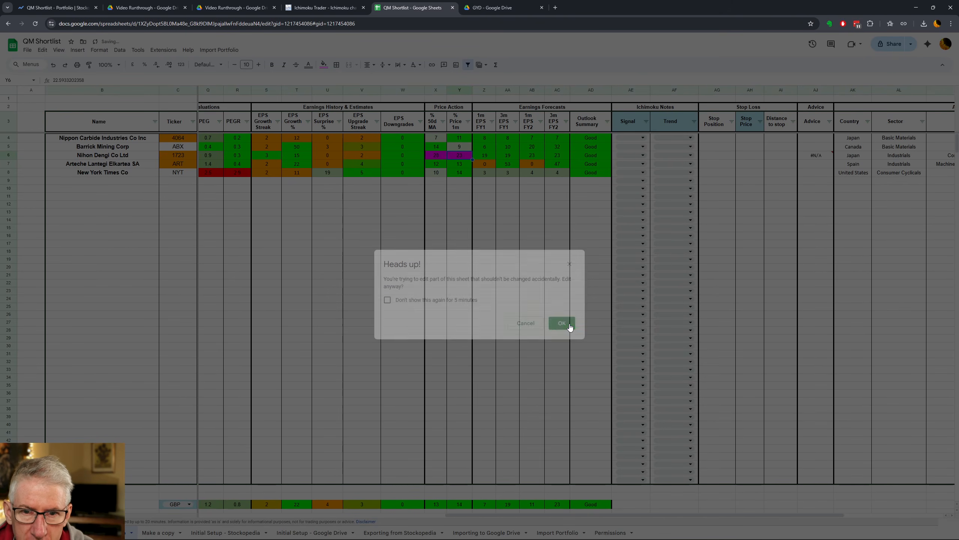
click(563, 322)
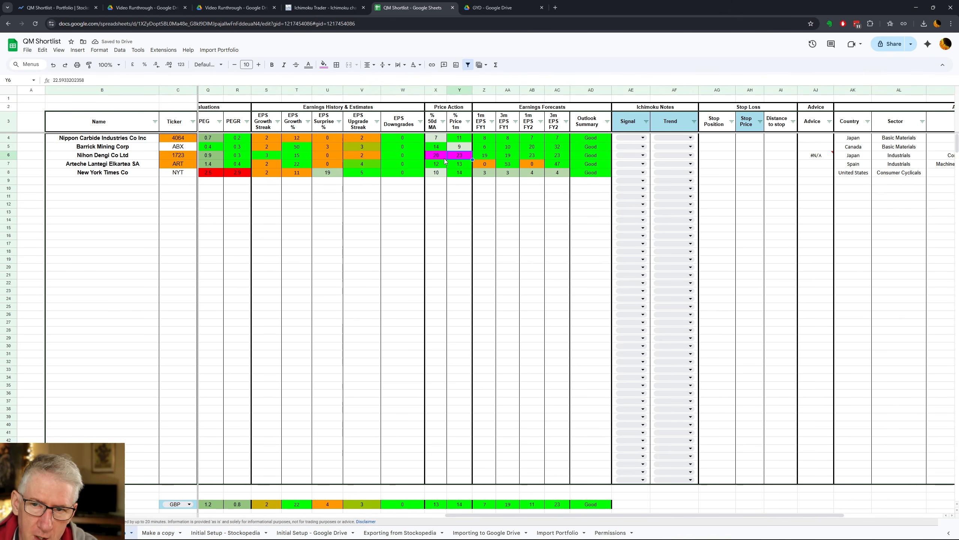
key(ctrl+z)
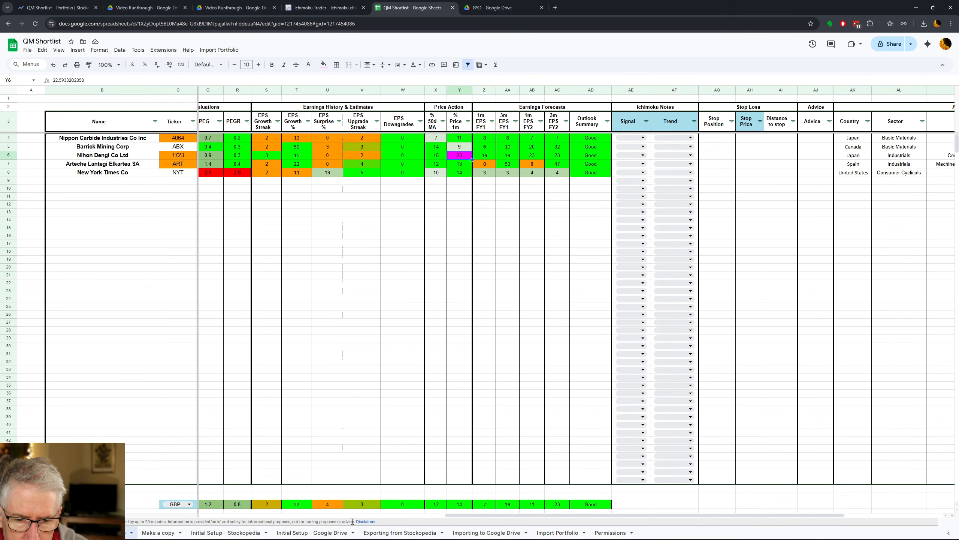
Step: Check the Outlook Summary formula and set Barrick Mining's 3m EPS FY2 forecast to -5, accepting the protected-cell edit
drag(459, 514, 514, 514)
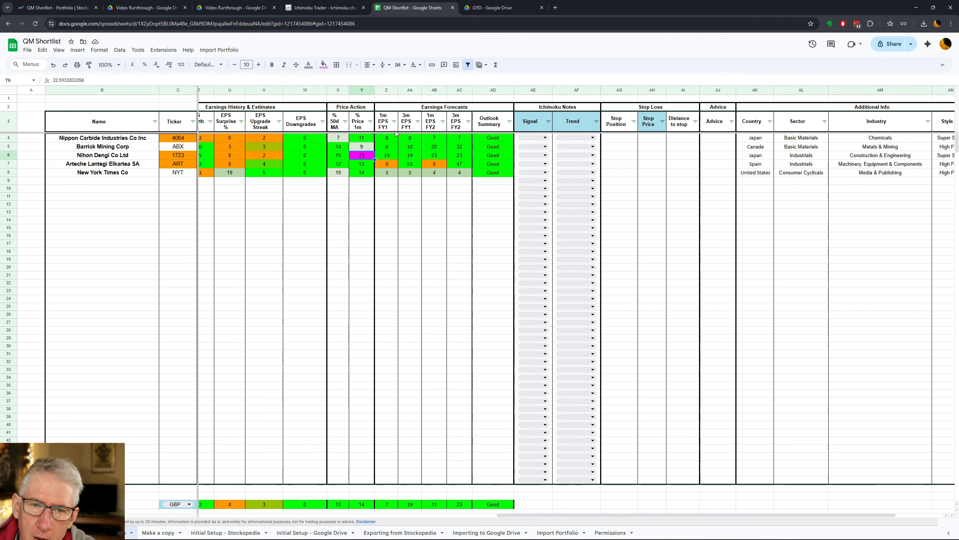
click(489, 141)
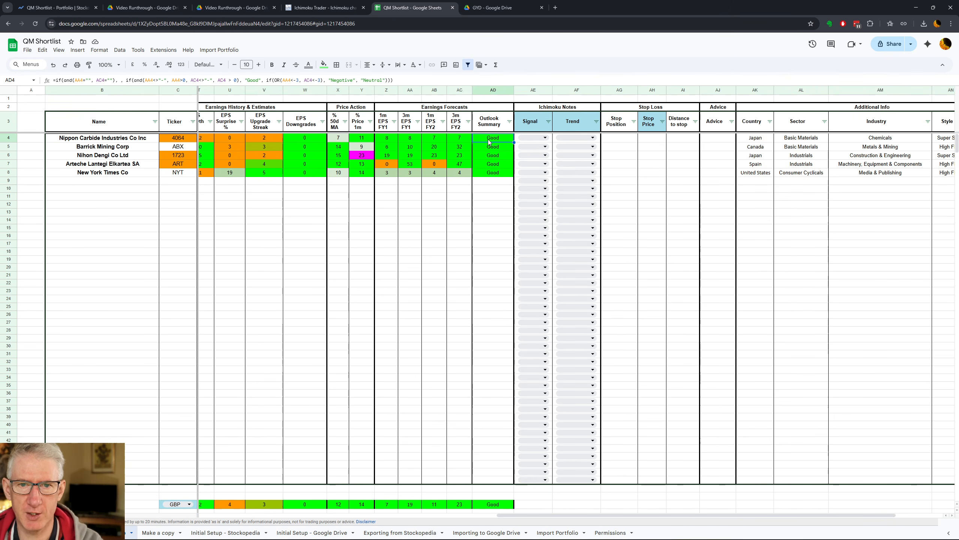
click(460, 150)
text(-5)
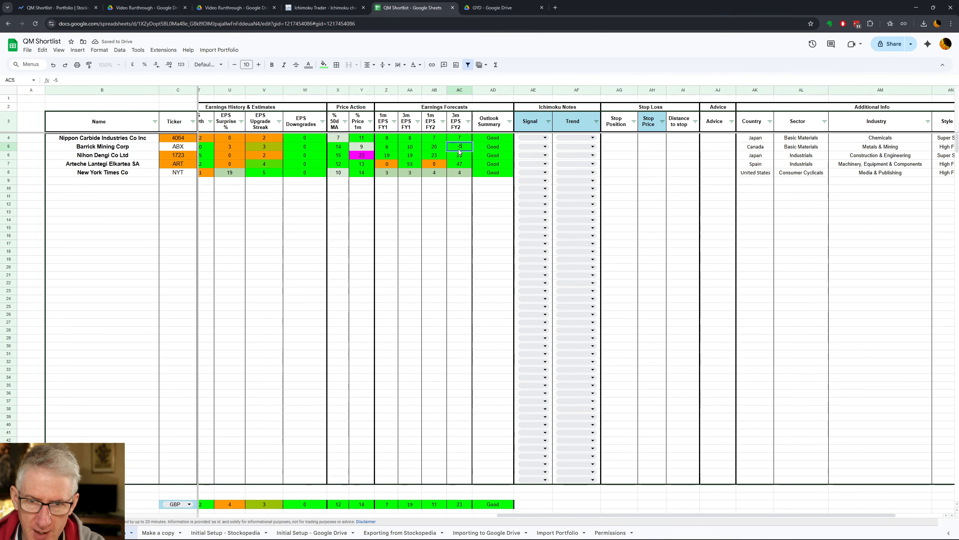
key(Return)
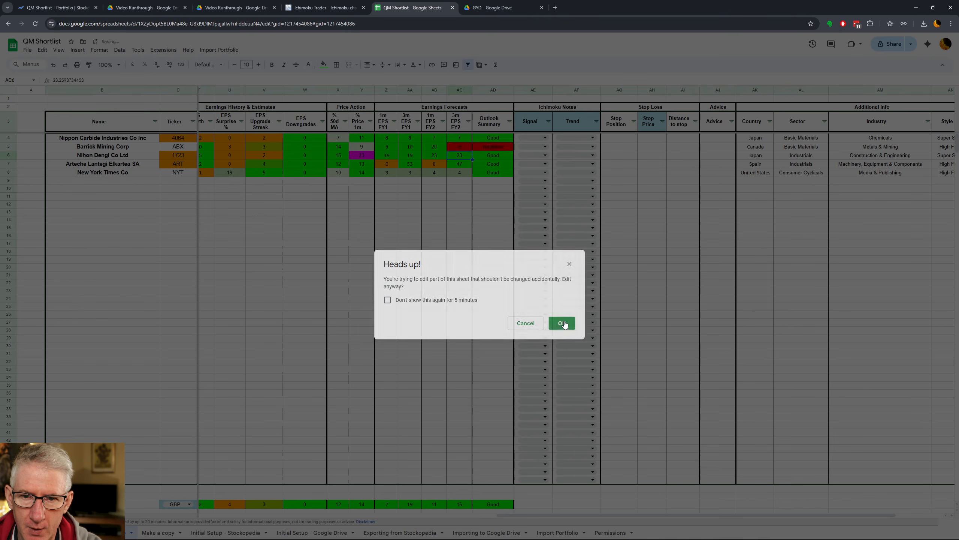
click(564, 320)
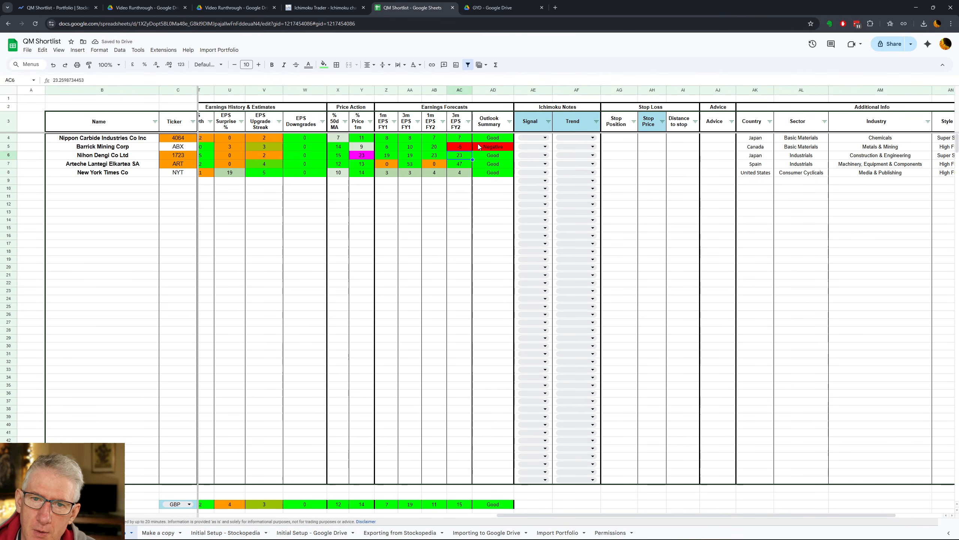
Step: Set Nihon Dengi's 3m EPS FY1 forecast to 0 and accept the protected-cell edit
click(408, 158)
text(0)
key(Tab)
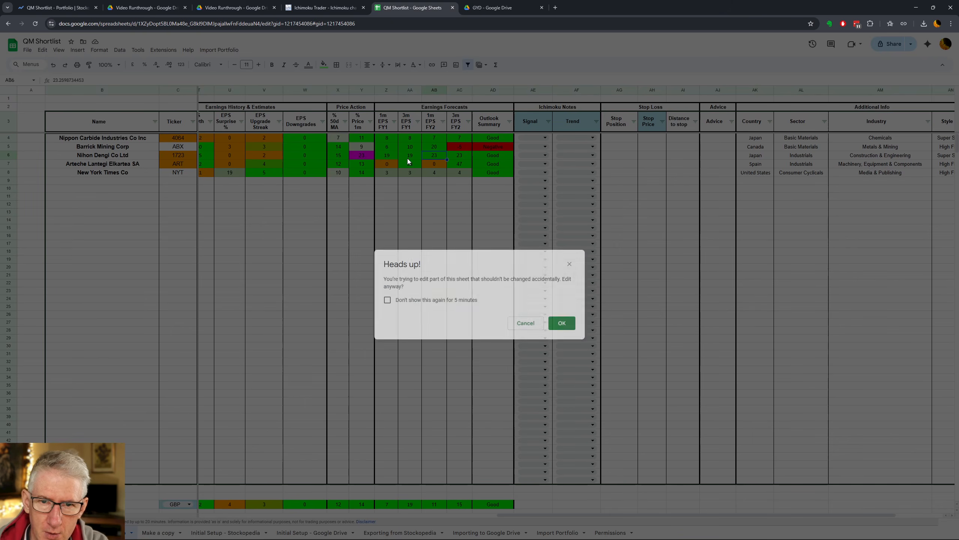
click(562, 324)
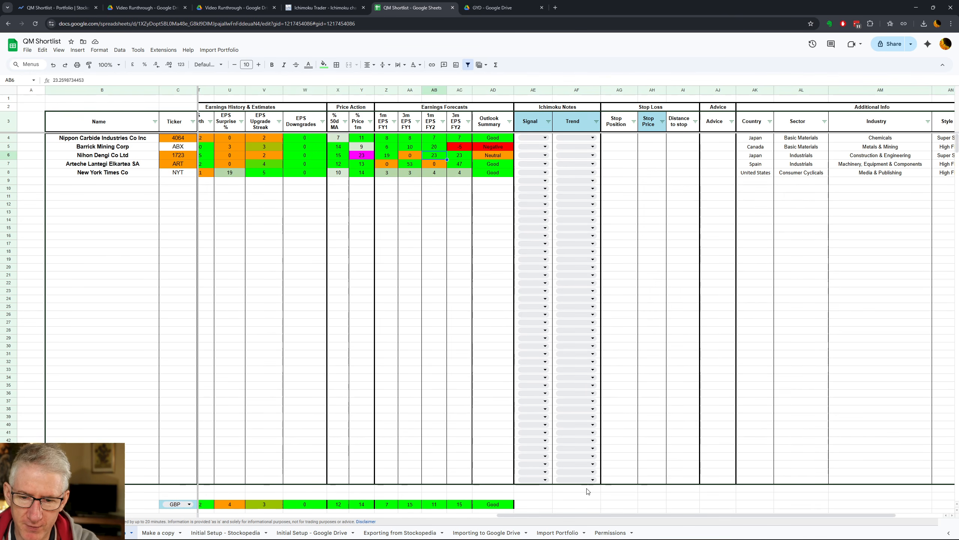
Step: Check Nippon Carbide's chart and Senkou Span Cross signal on IchimokuTrader and, back in the QM Shortlist sheet, set its Trend to Bullish
drag(570, 514, 388, 505)
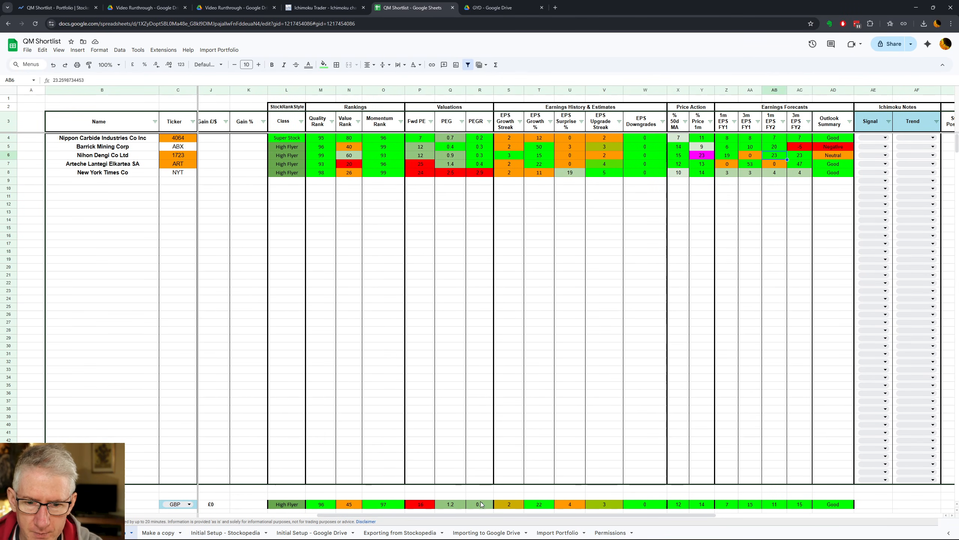
drag(488, 513, 660, 505)
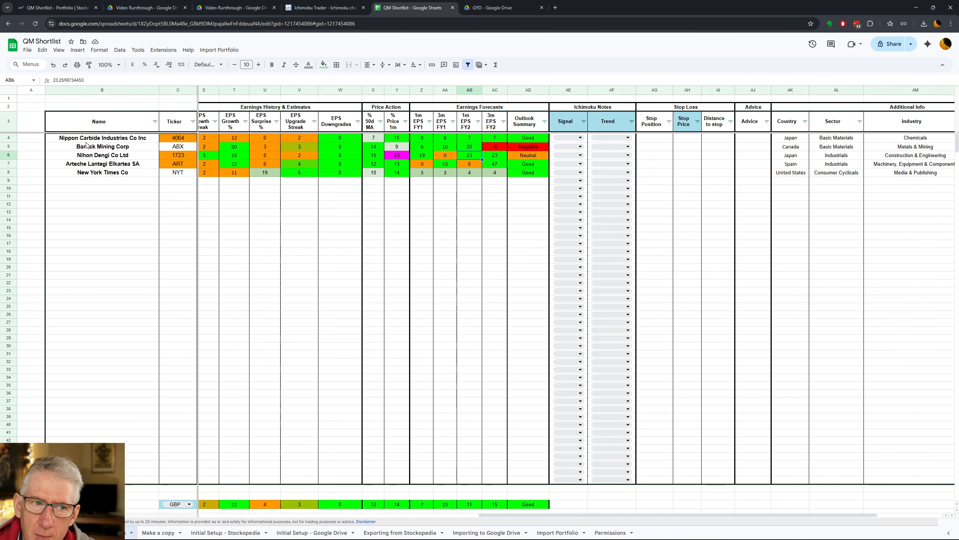
click(630, 138)
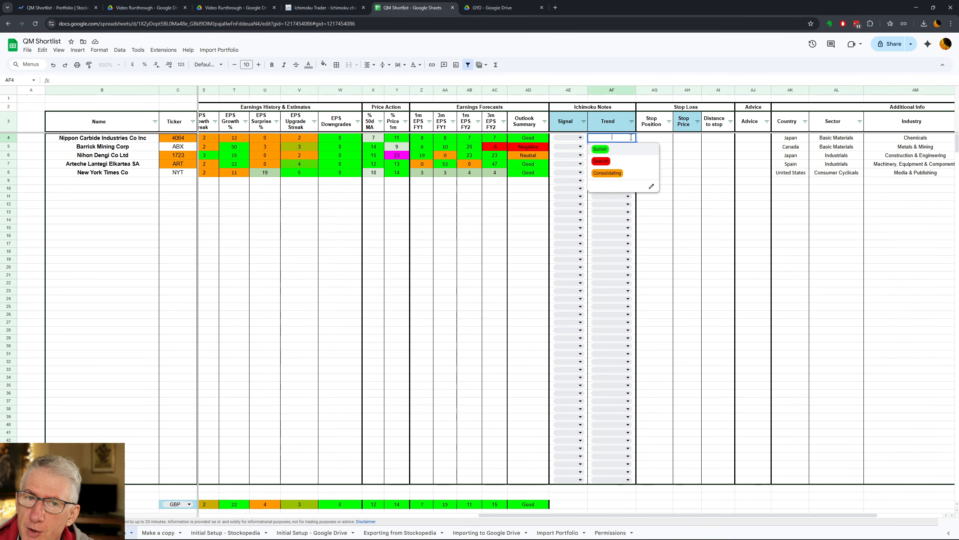
click(313, 11)
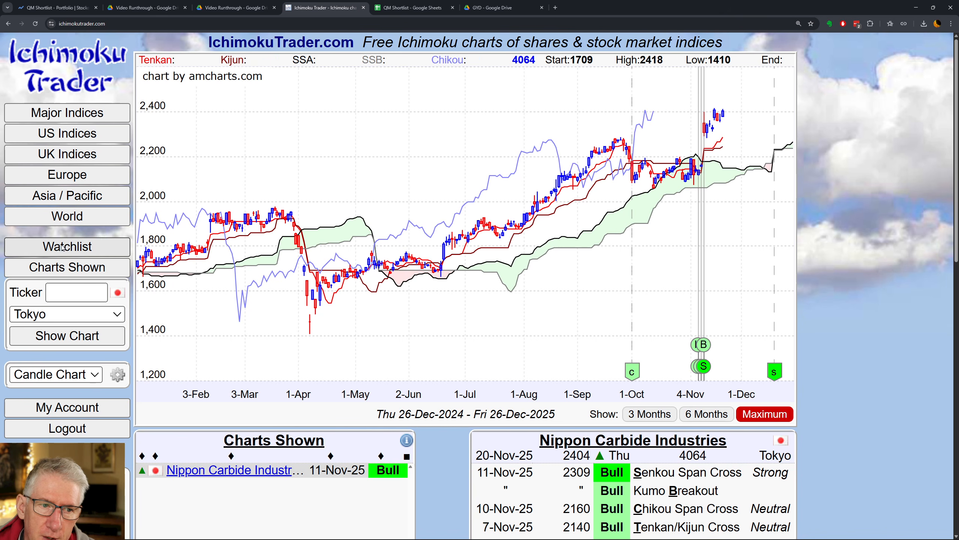
click(51, 292)
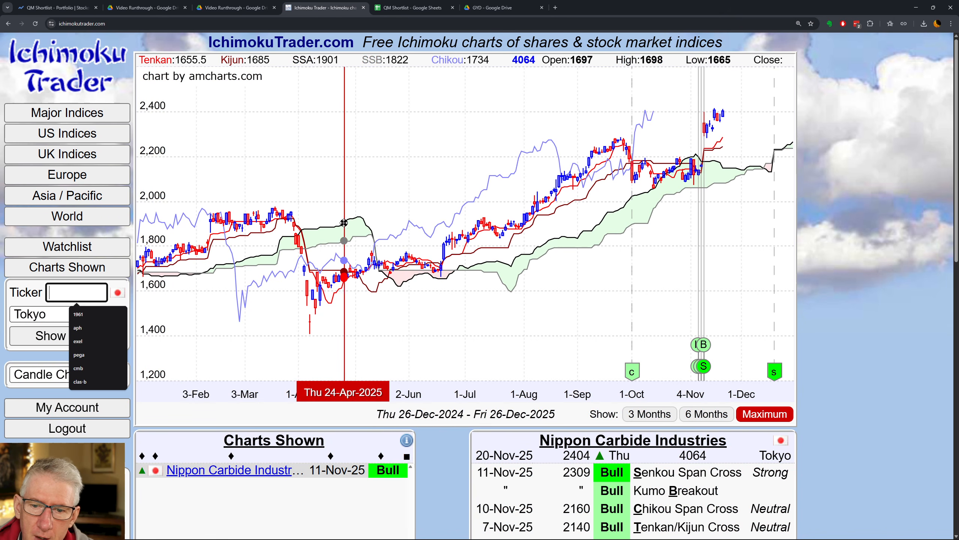
click(607, 479)
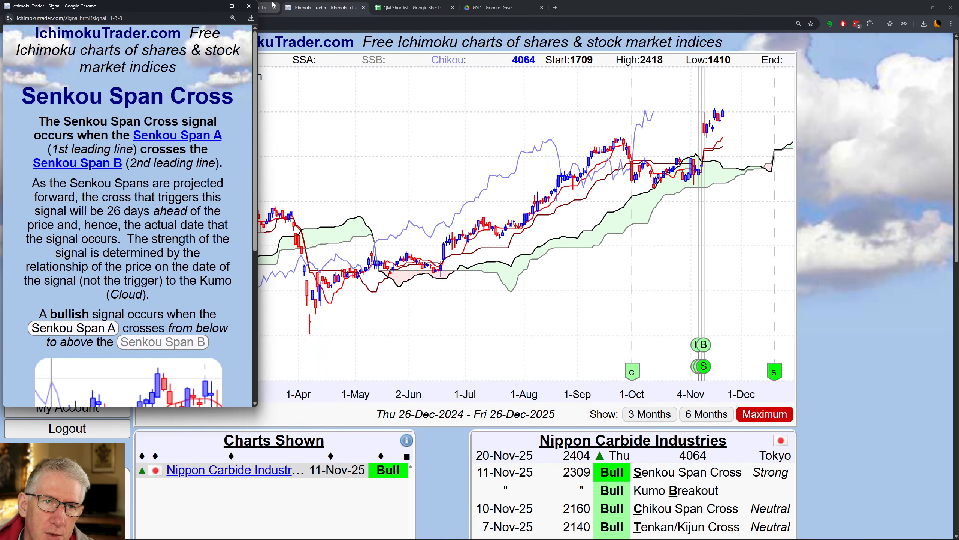
click(249, 6)
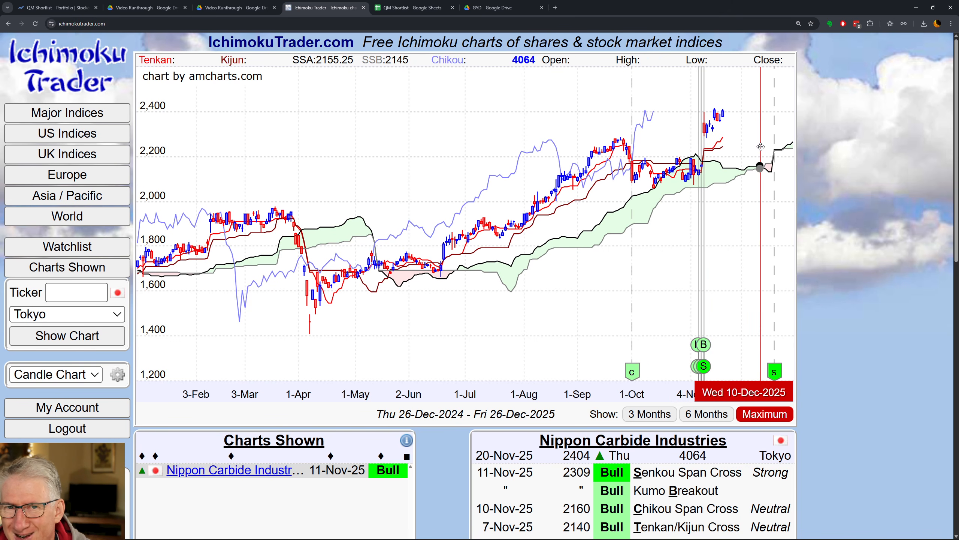
click(412, 7)
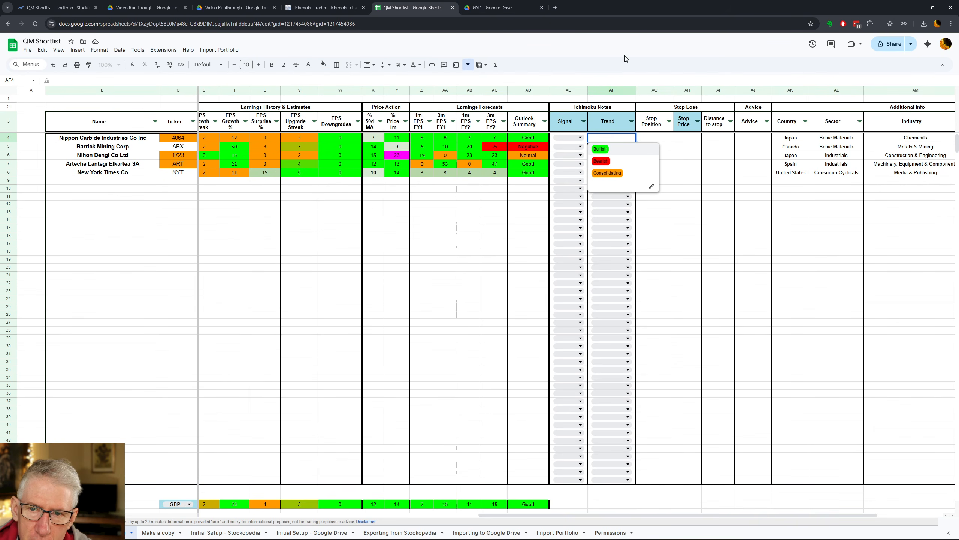
click(601, 149)
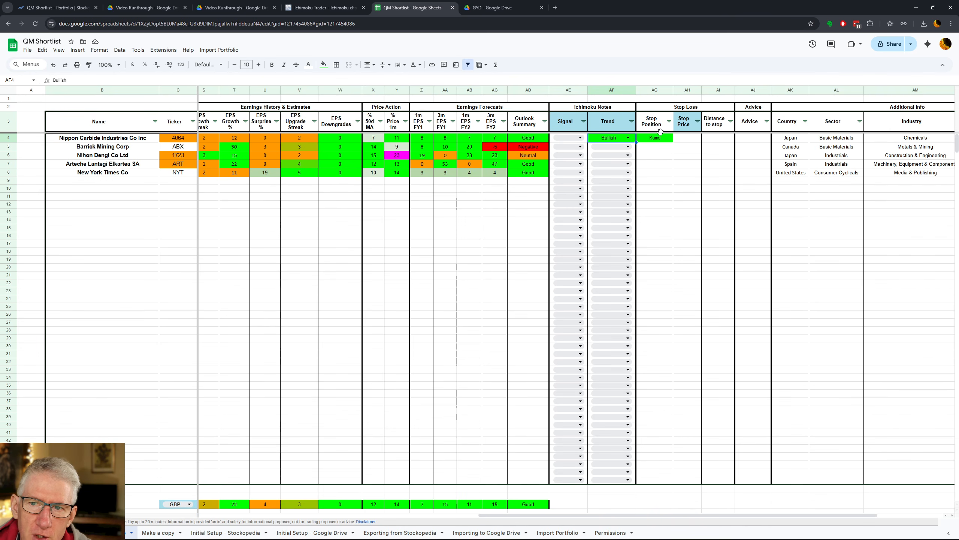
Step: Switch to IchimokuTrader and review Nippon Carbide's chart and the settings for which Ichimoku line values are shown on rollover
click(307, 8)
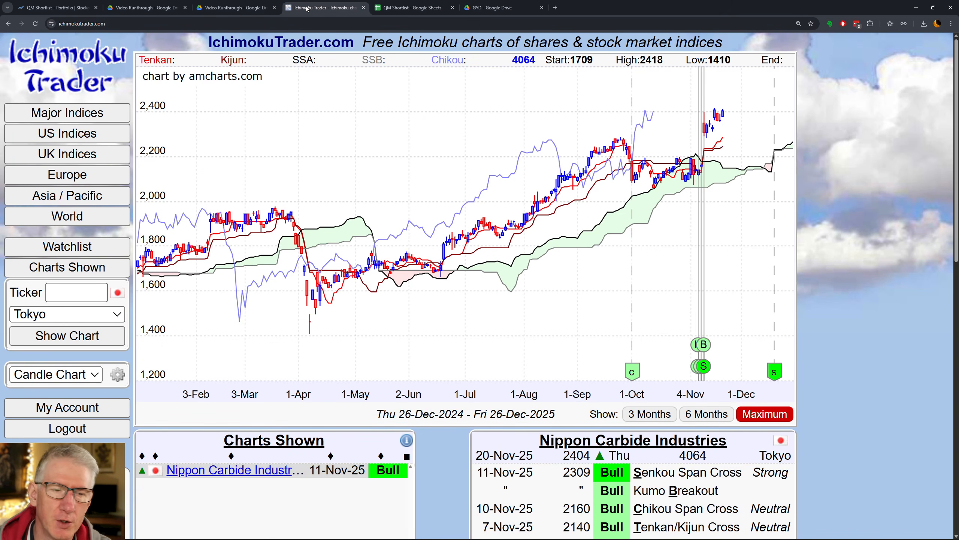
scroll(147, 302, down, 1)
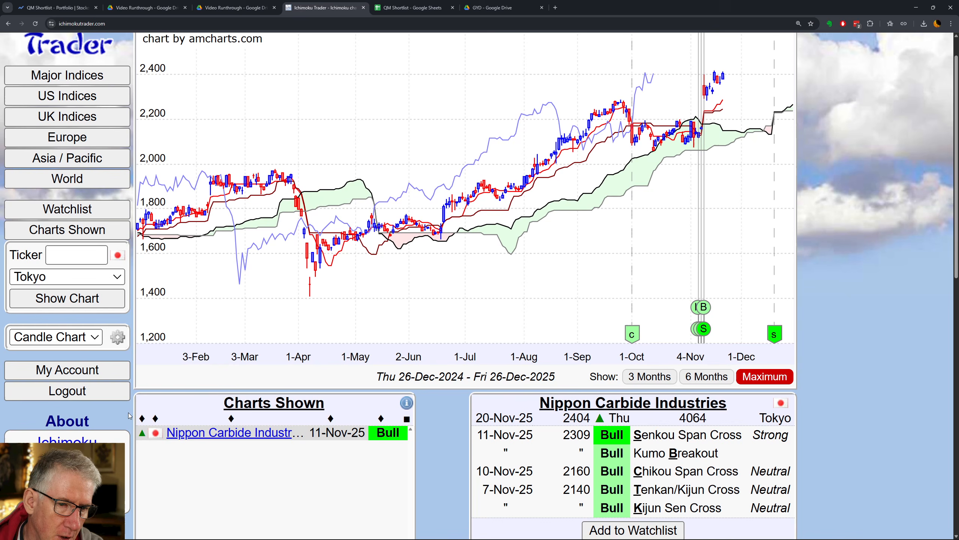
click(117, 338)
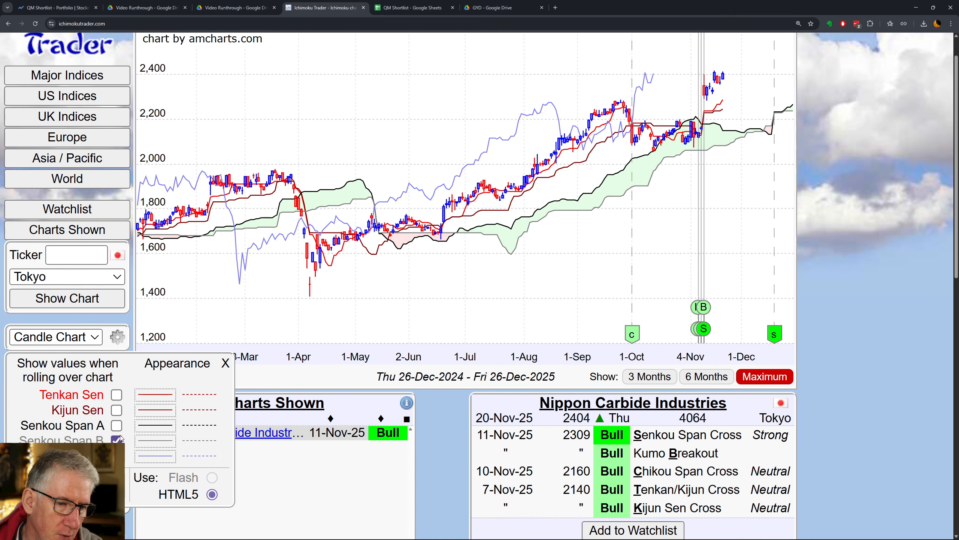
click(226, 363)
scroll(559, 241, up, 1)
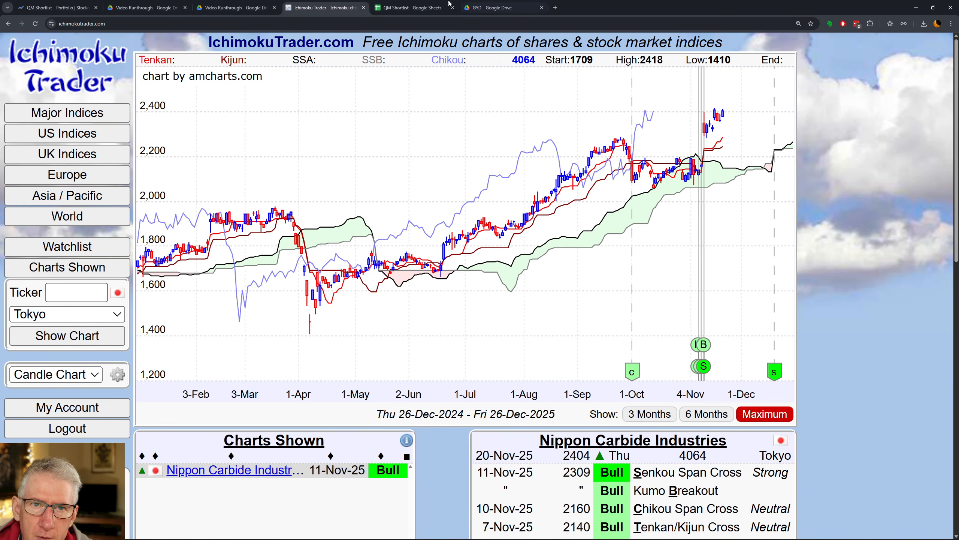
Step: Back in the QM Shortlist sheet, set Nippon Carbide's Stop Price to 2081.5
click(412, 7)
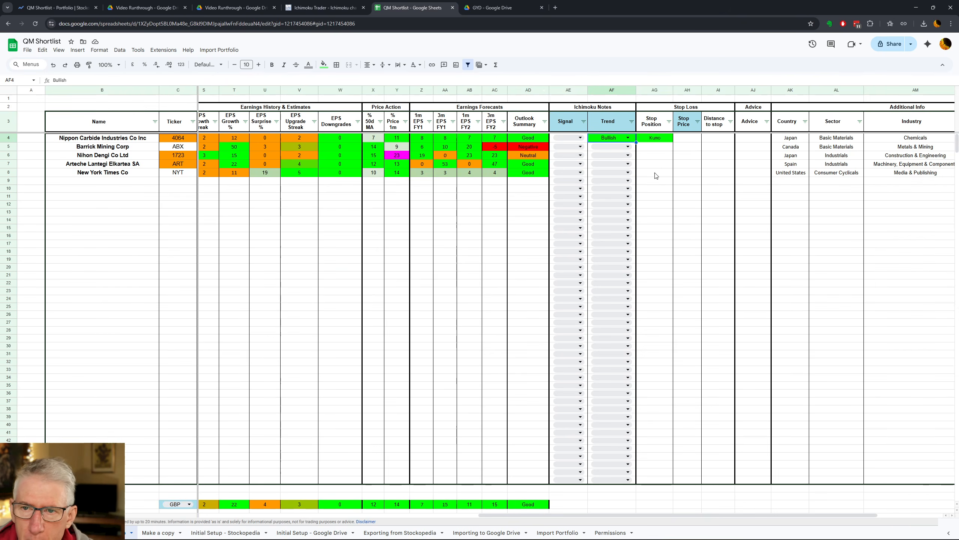
click(689, 140)
text(2081.5)
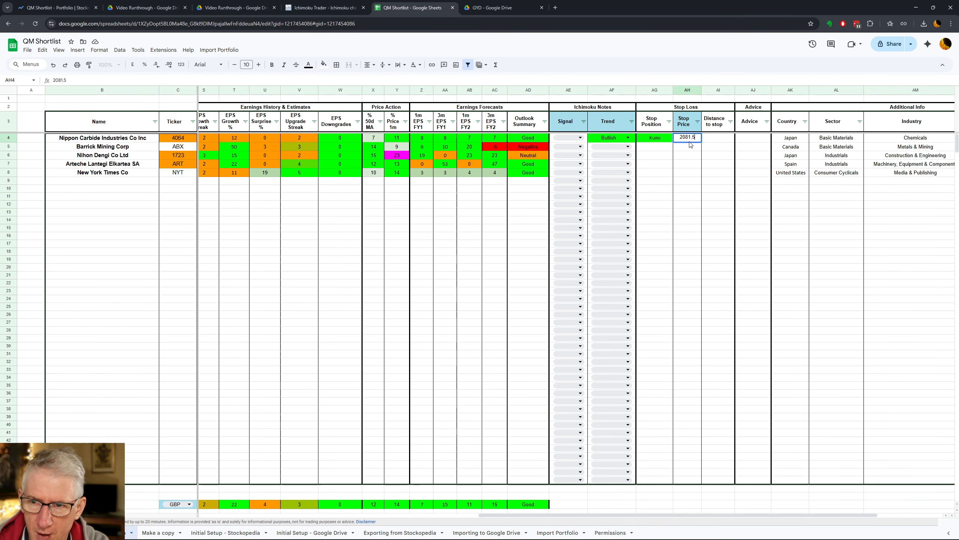
key(Tab)
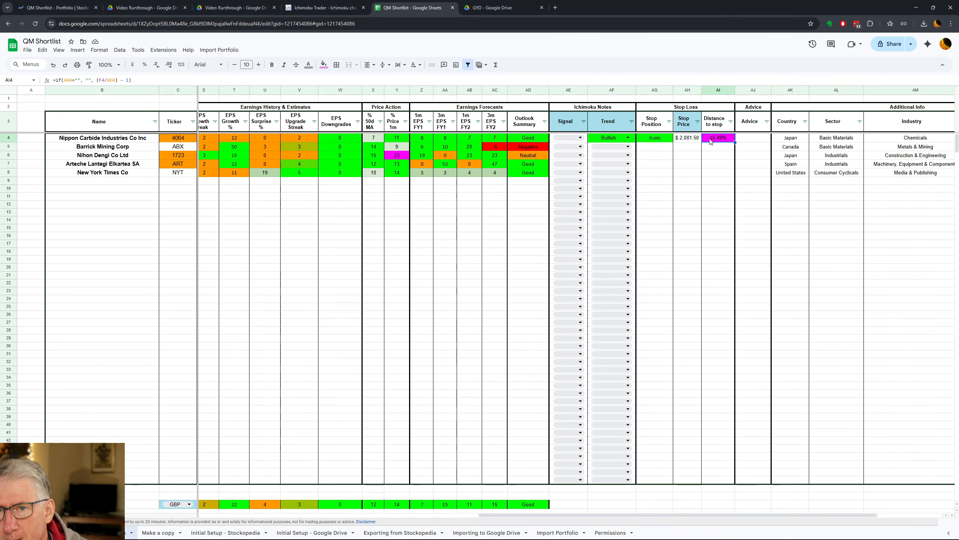
Step: Test Nippon Carbide's Distance to stop with a Stop Price of 2100 and of 2150
click(697, 140)
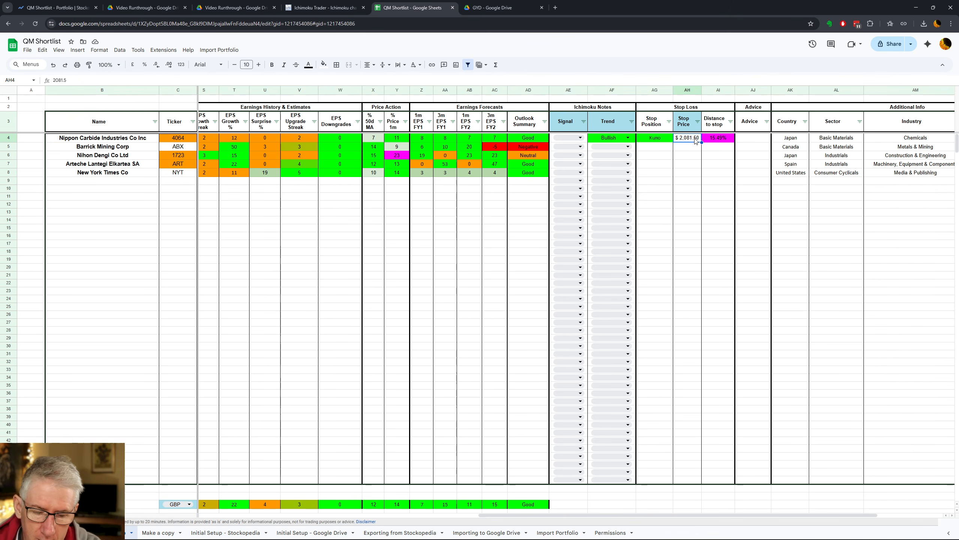
text(2100)
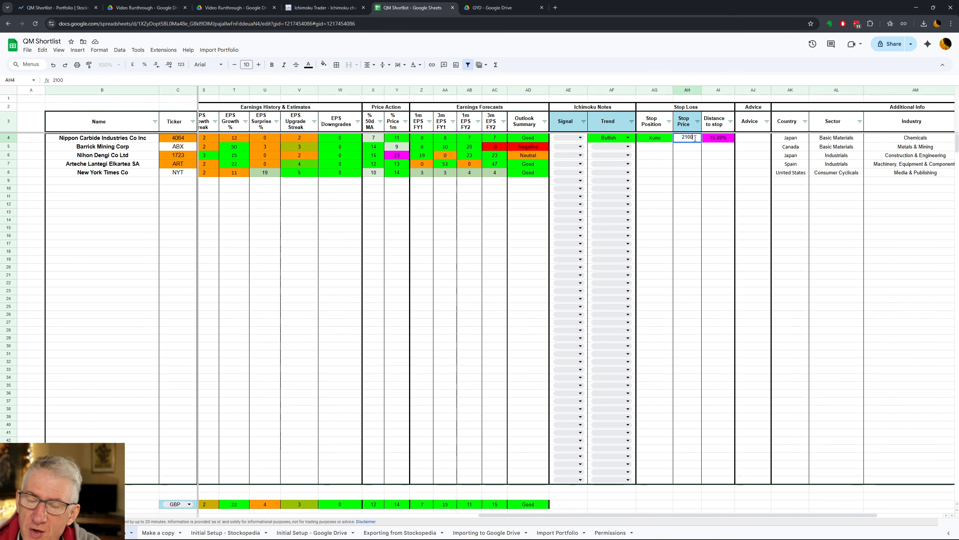
key(Tab)
click(696, 139)
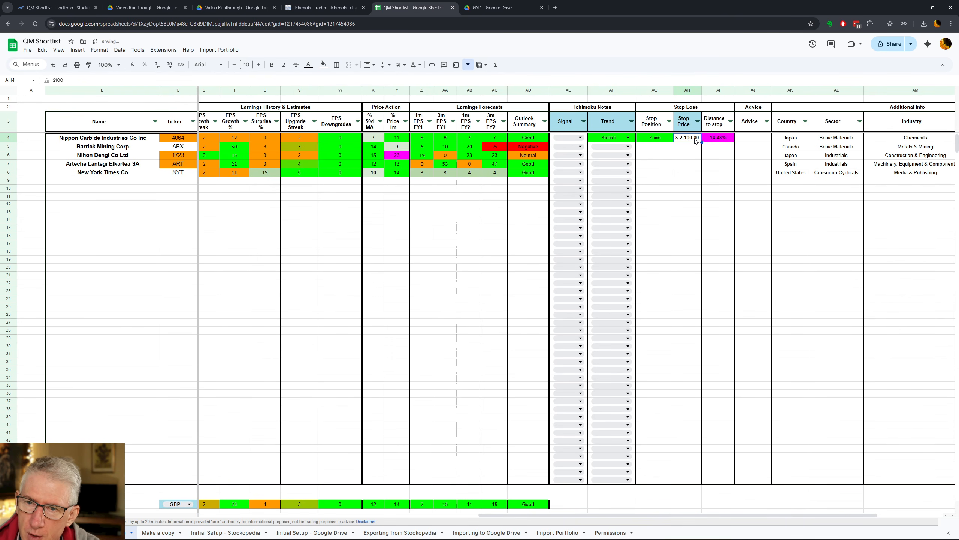
text(2,1)
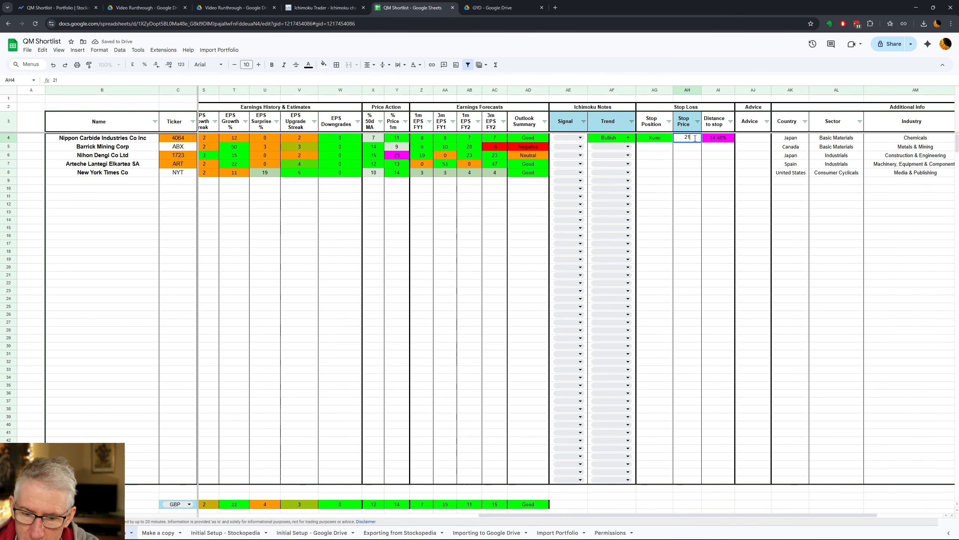
text(50)
key(Tab)
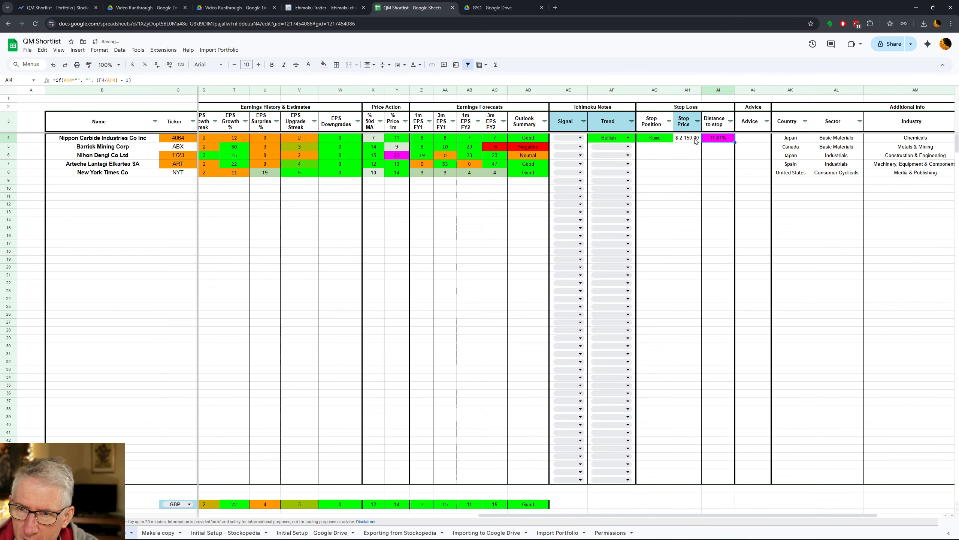
Step: Set Nippon Carbide's Stop Price to 2200 and check the projected cloud values on its IchimokuTrader chart
click(696, 140)
text(2,20)
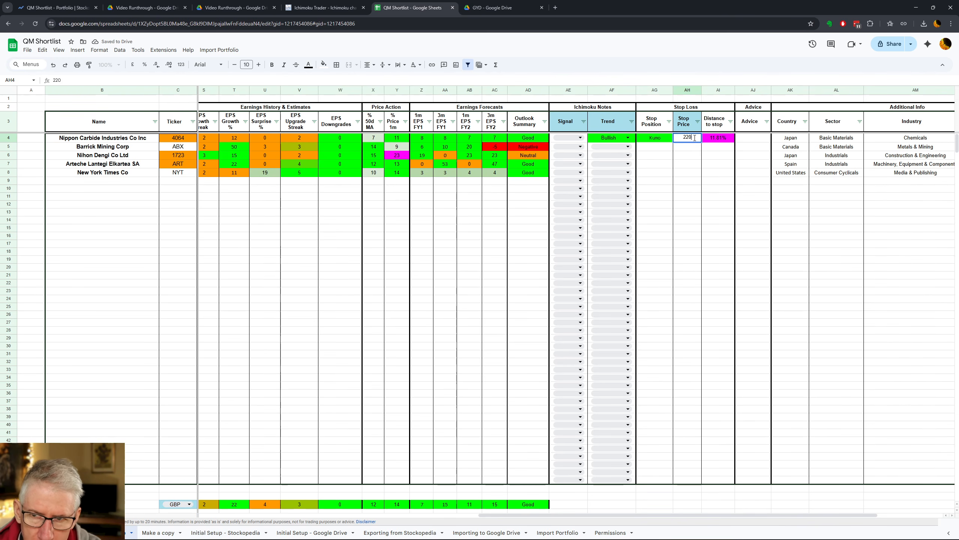
text(0)
key(Tab)
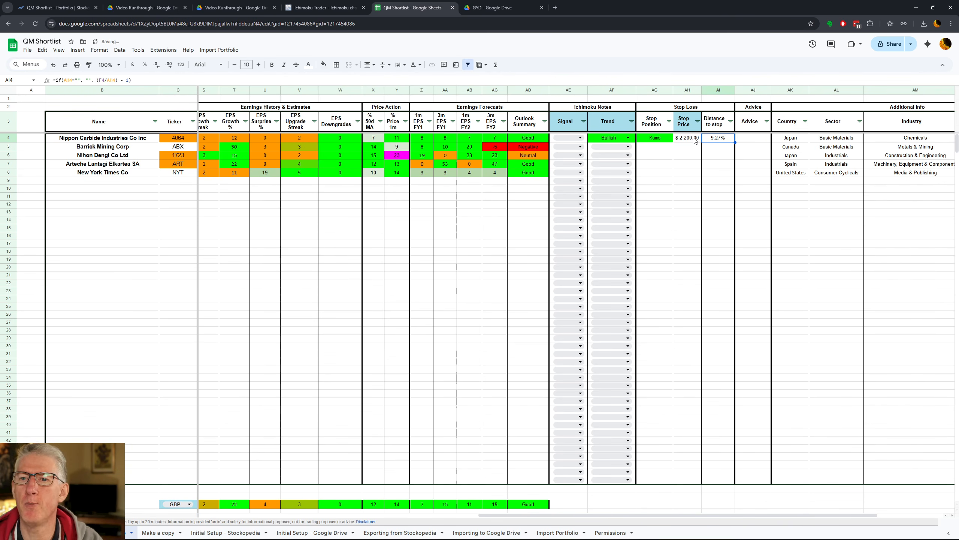
click(323, 7)
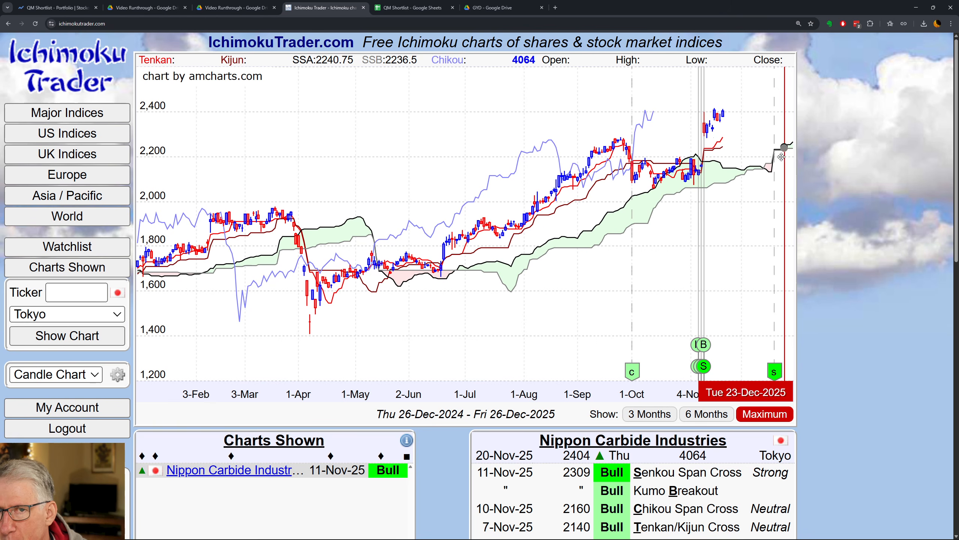
Step: Back in the QM Shortlist sheet, set Nippon Carbide's Price to 2600 and accept the protected-cell edit
click(411, 8)
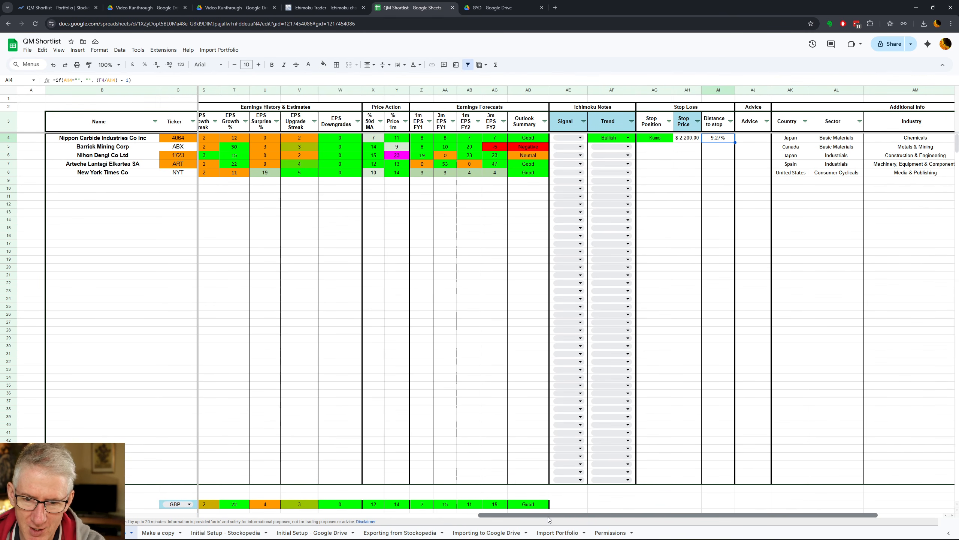
drag(547, 514, 285, 476)
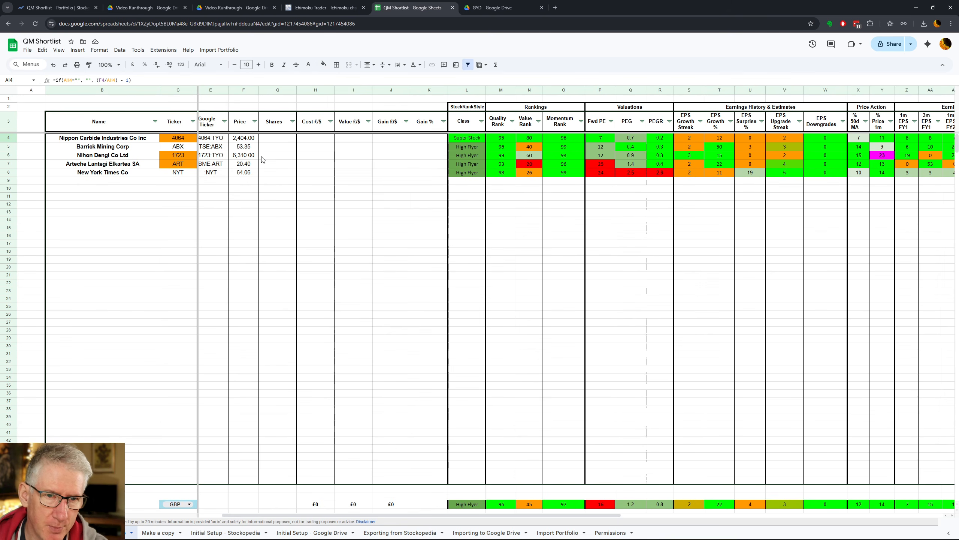
click(246, 137)
text(2)
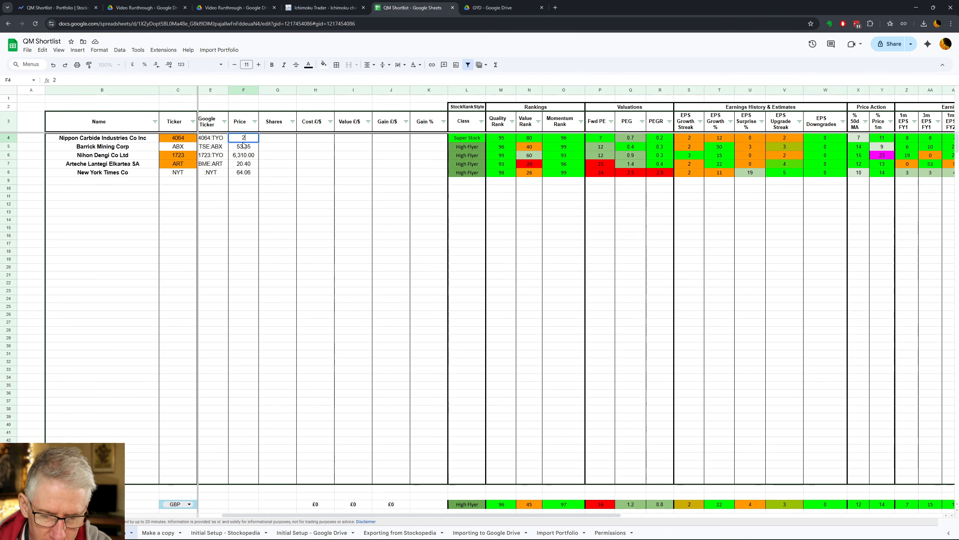
text(,404)
key(Tab)
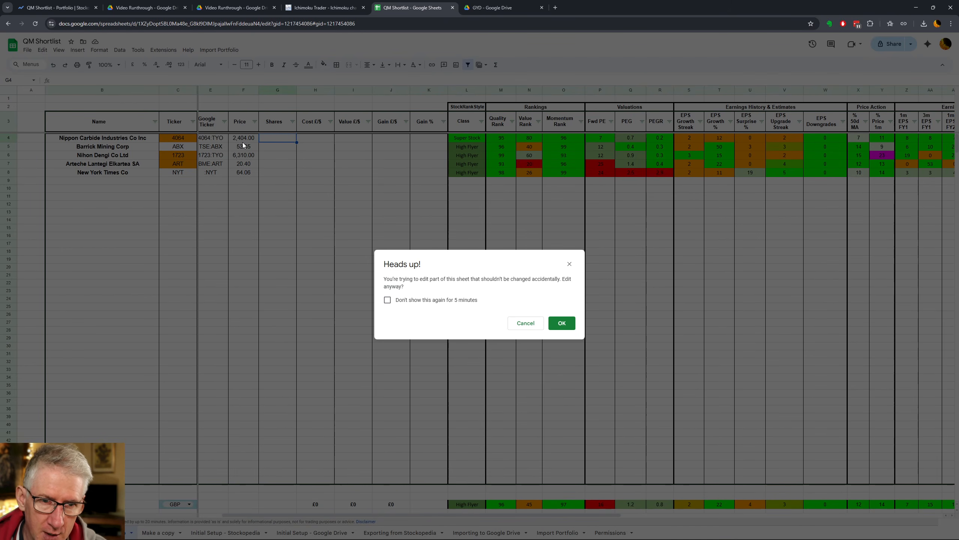
click(561, 316)
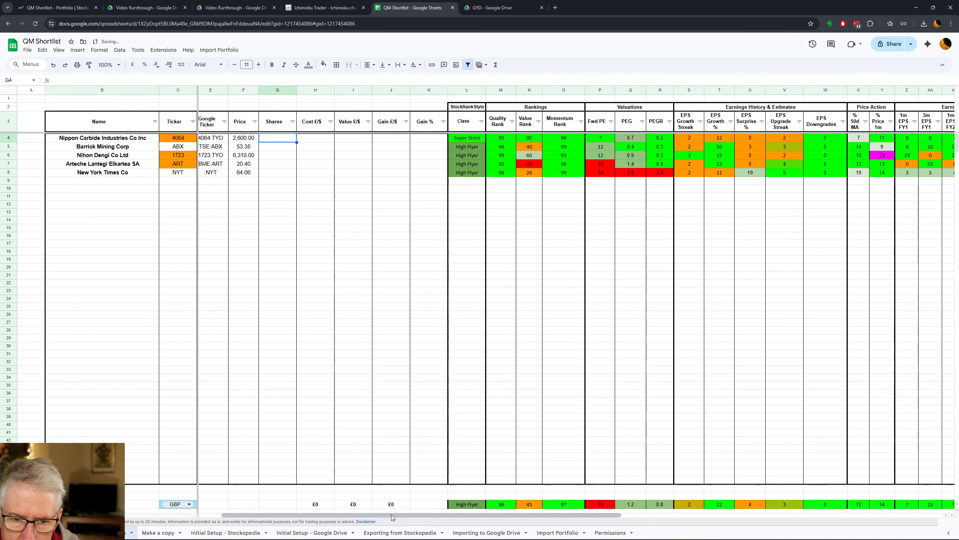
Step: Set Nippon Carbide's Stop Price to 2350 in the Stop Loss columns
drag(391, 514, 734, 514)
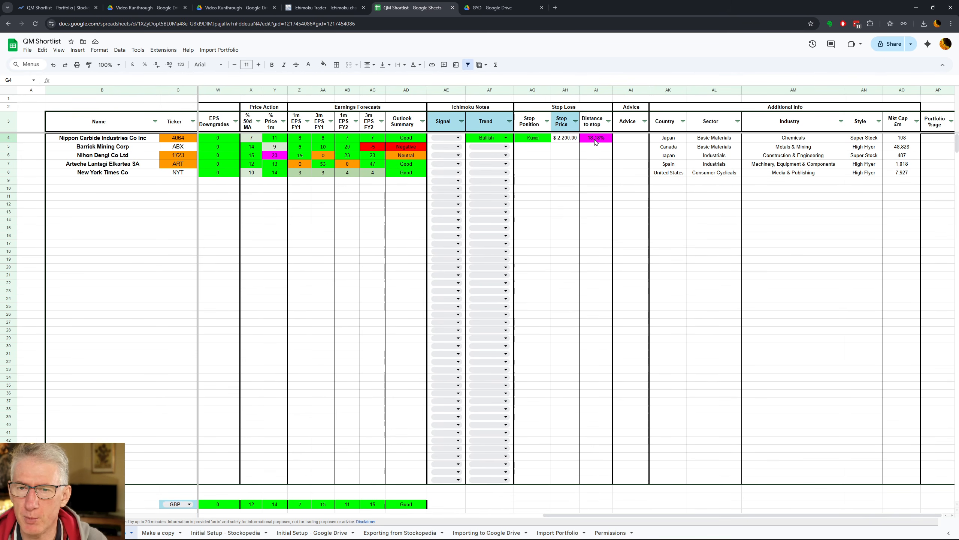
click(565, 138)
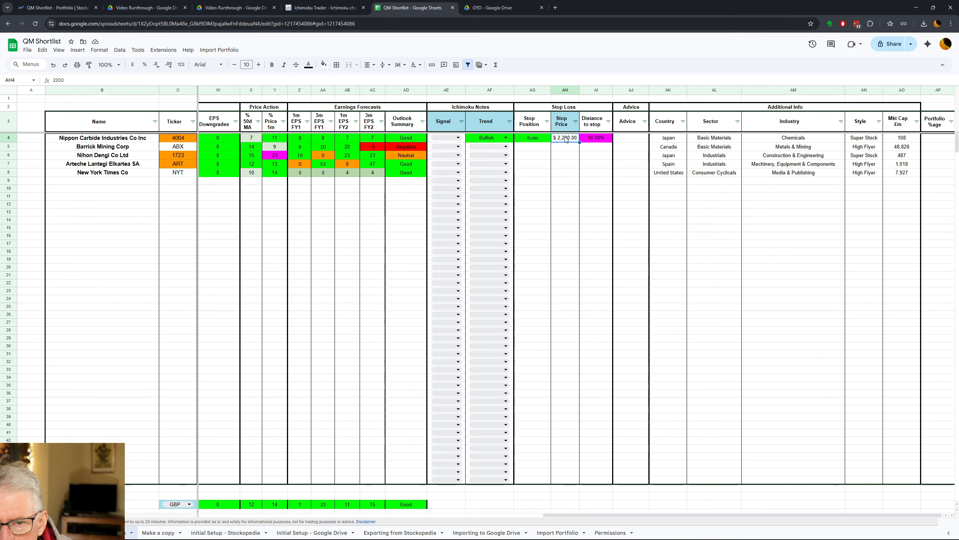
text(2,3)
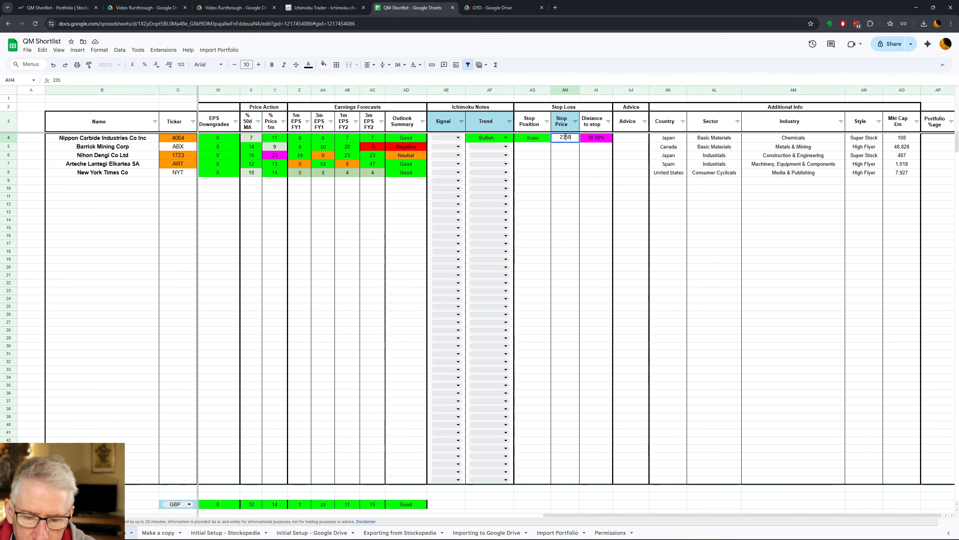
text(50)
key(Tab)
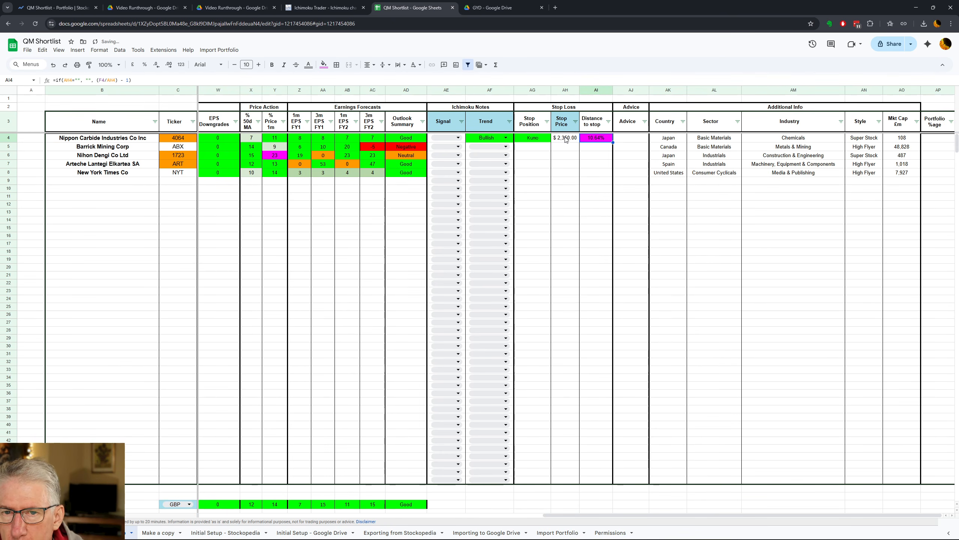
Step: Test Nippon Carbide's Distance to stop with a Stop Price of 2355
double_click(565, 138)
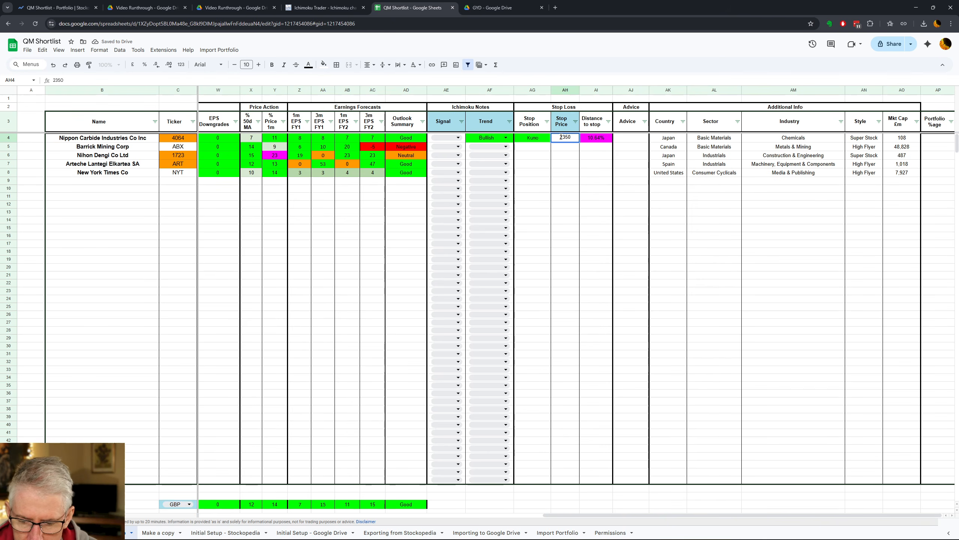
key(BackSpace)
text(5)
key(Return)
click(560, 137)
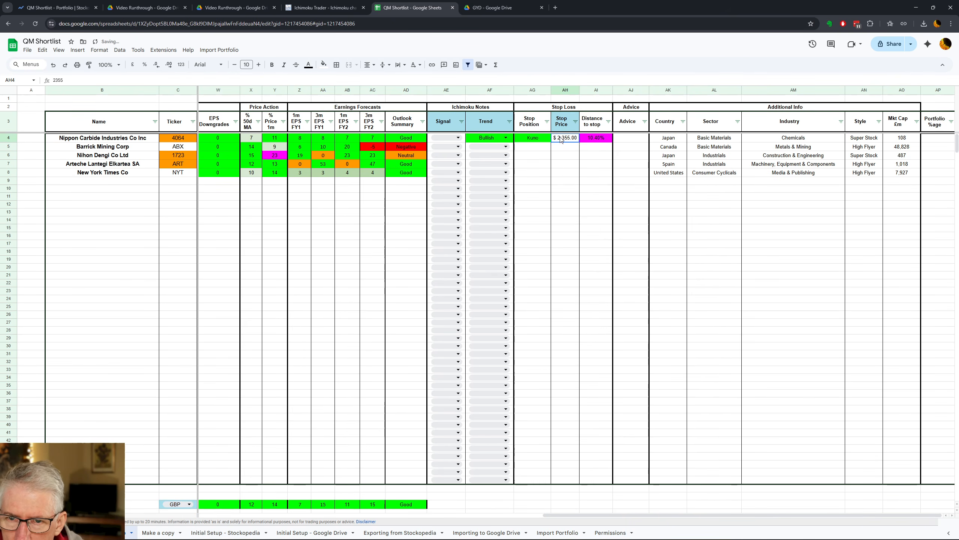
Step: Replace Nippon Carbide's Stop Price with 2400 to test its Distance to stop
double_click(567, 137)
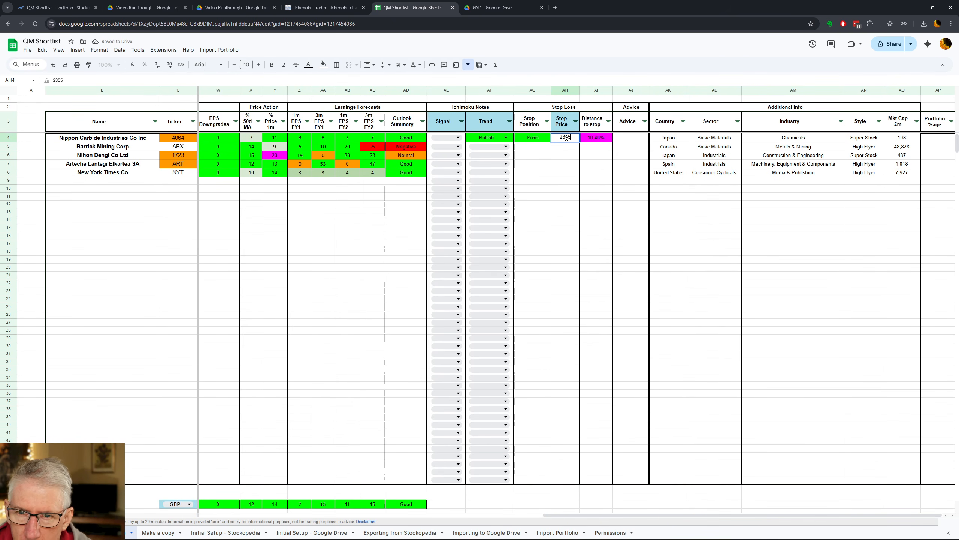
key(BackSpace)
key(BackSpace)
key(BackSpace)
key(BackSpace)
text(2,4)
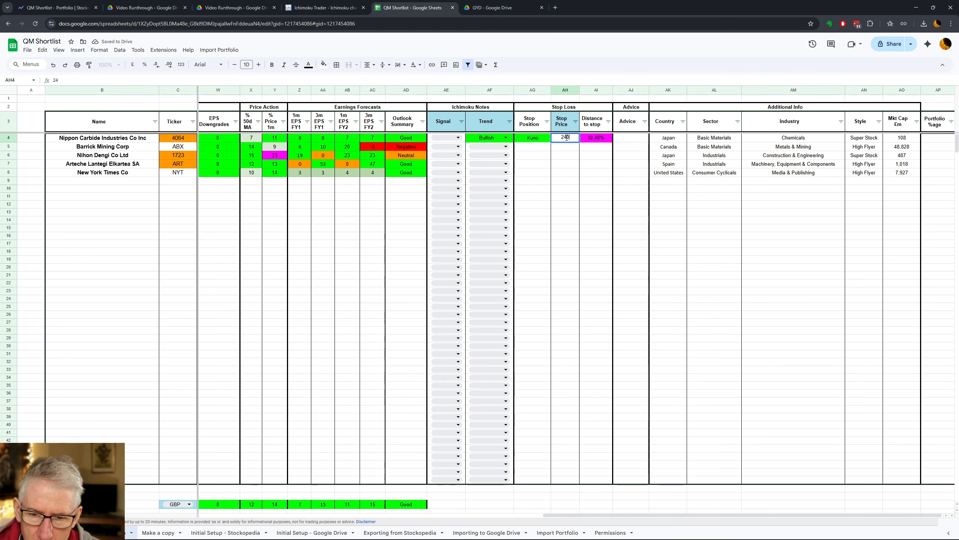
text(00)
key(Tab)
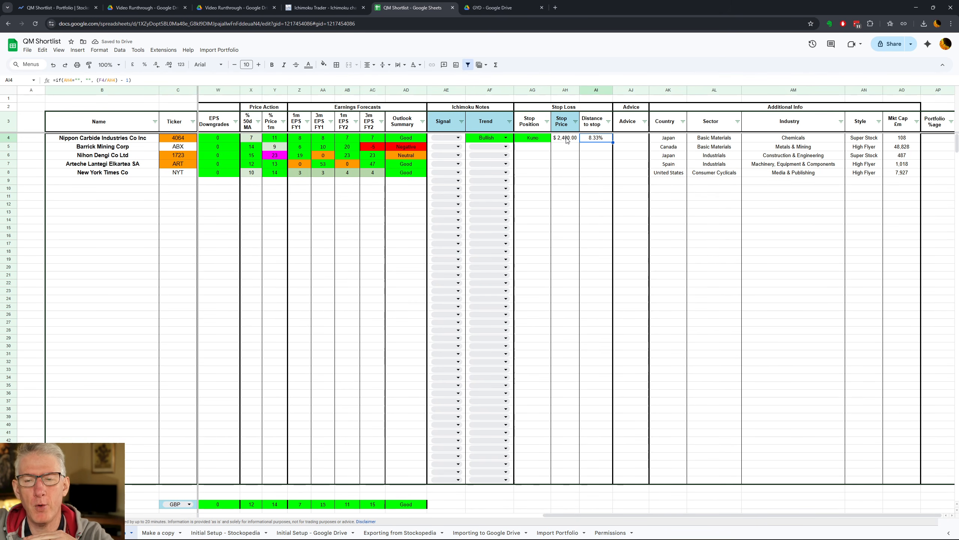
Step: Undo the recent test edits until Nippon Carbide's Stop Price is 2200 and its Price formula is restored
key(ctrl+z)
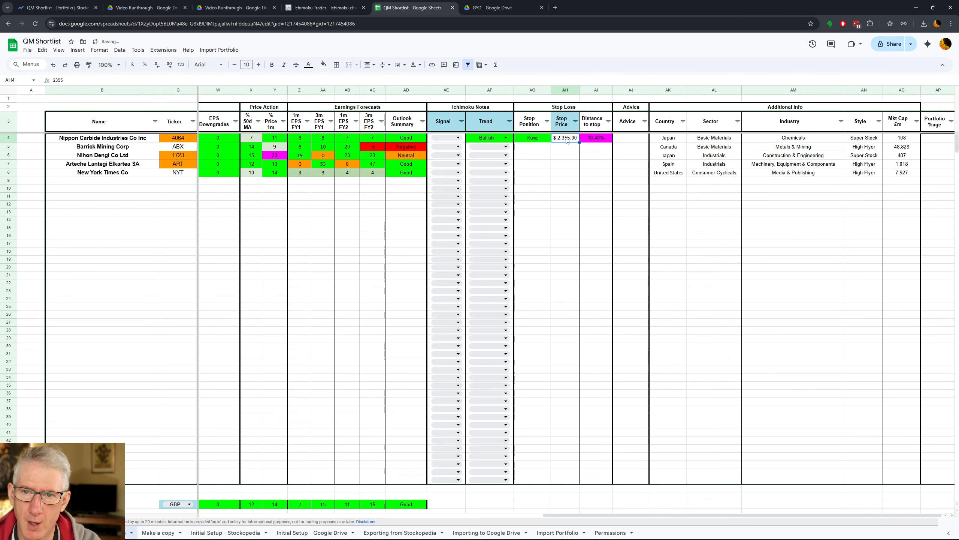
key(ctrl+z)
key(ctrl+z)
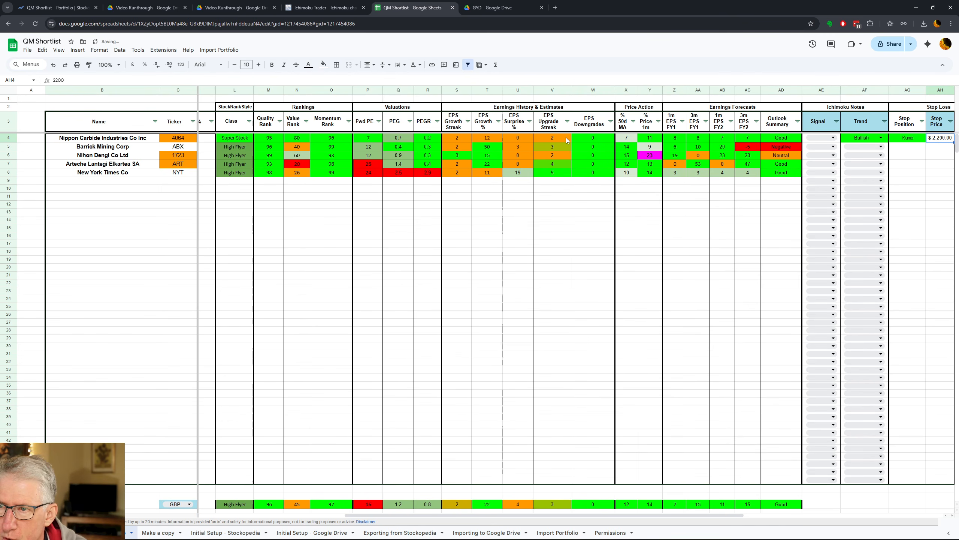
key(ctrl+y)
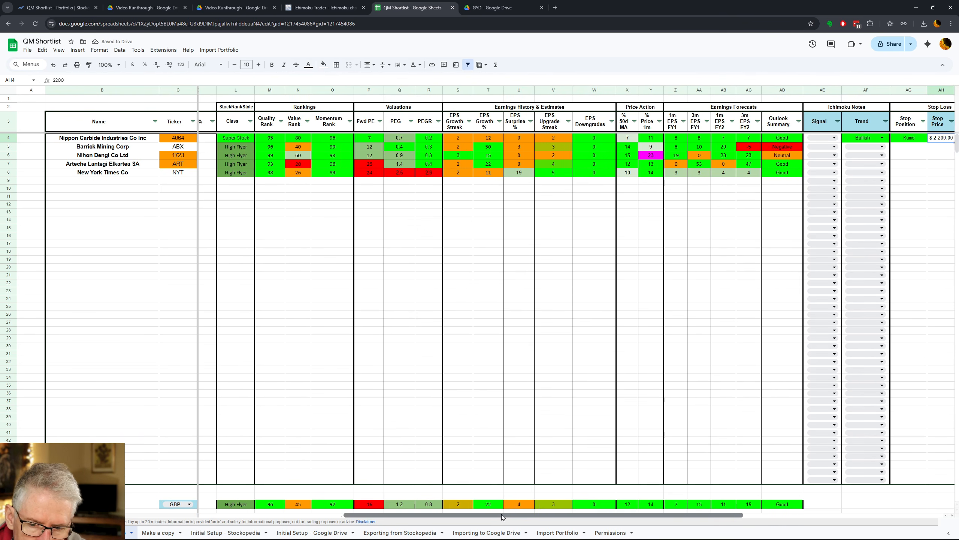
Step: Set Nippon Carbide's Price to 2150, accept the protected-cell edit and check its Distance to stop
drag(501, 515, 357, 514)
click(283, 140)
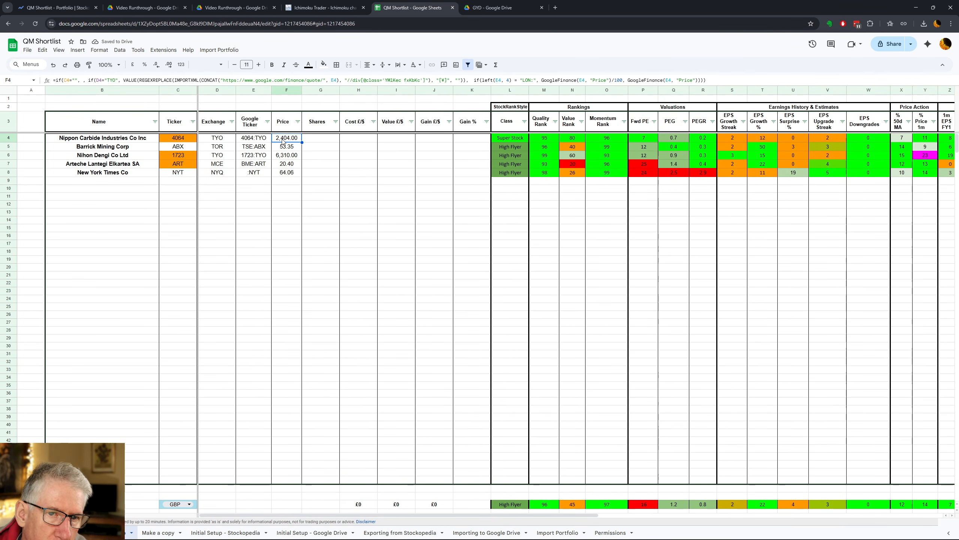
text(2700)
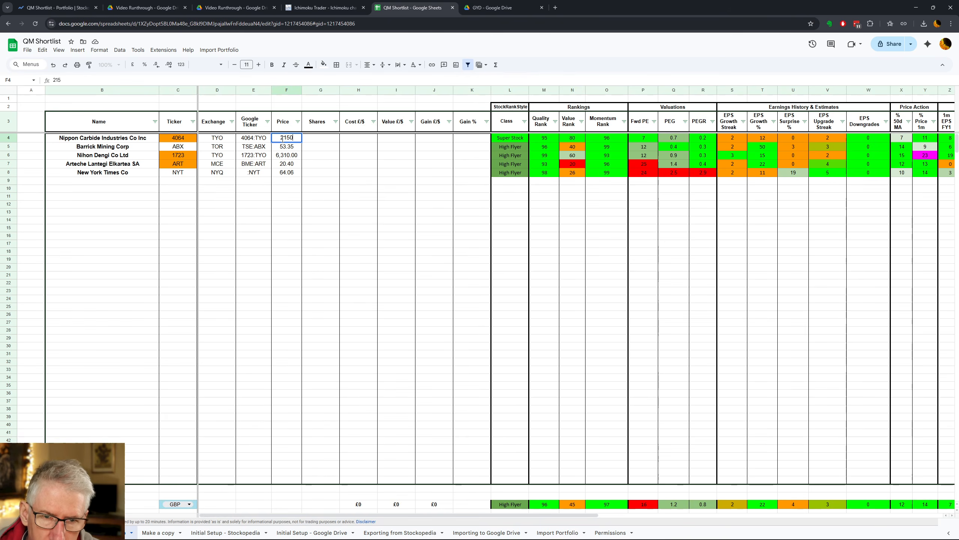
key(Tab)
click(562, 323)
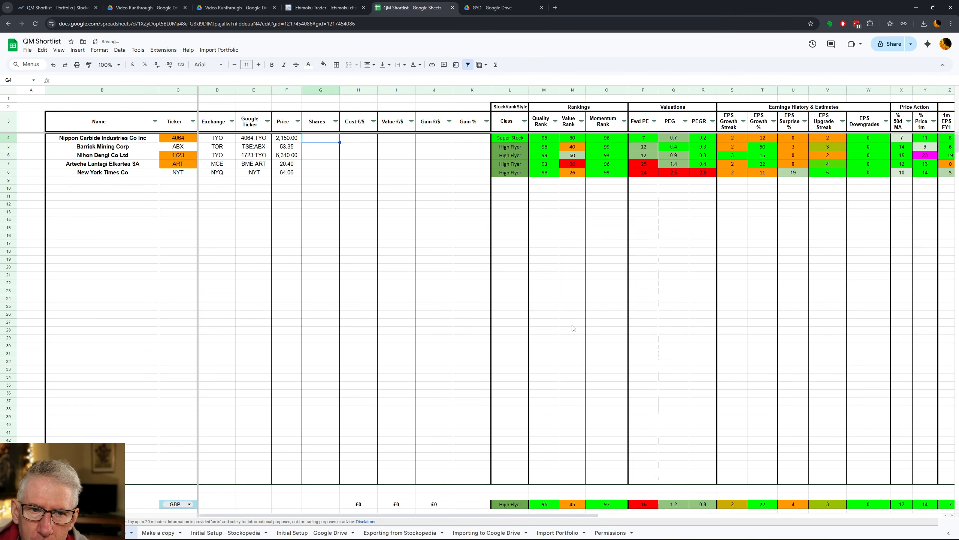
drag(380, 516, 676, 514)
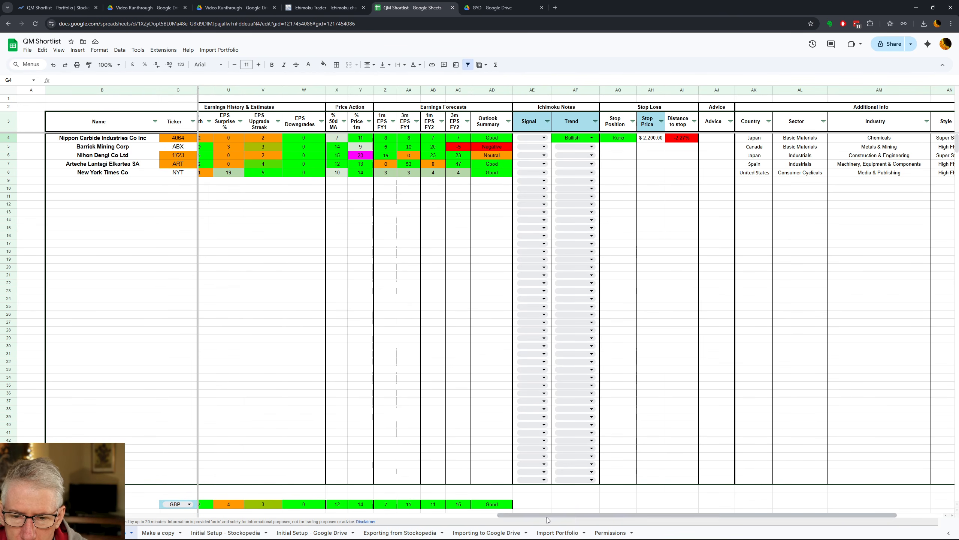
Step: Set Nippon Carbide's Price to 2250, accept the protected-cell edit and check its Distance to stop
drag(547, 516, 307, 515)
scroll(307, 479, left, 3)
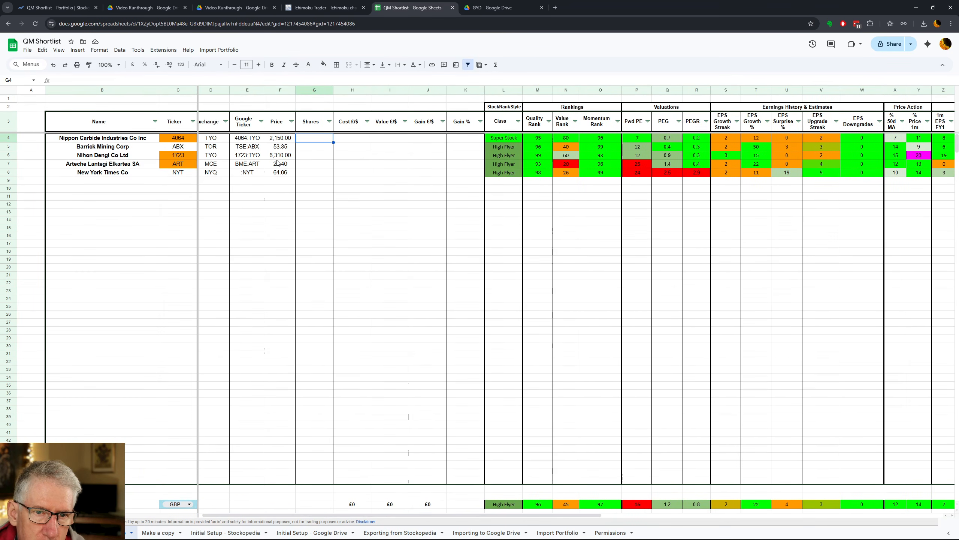
click(286, 141)
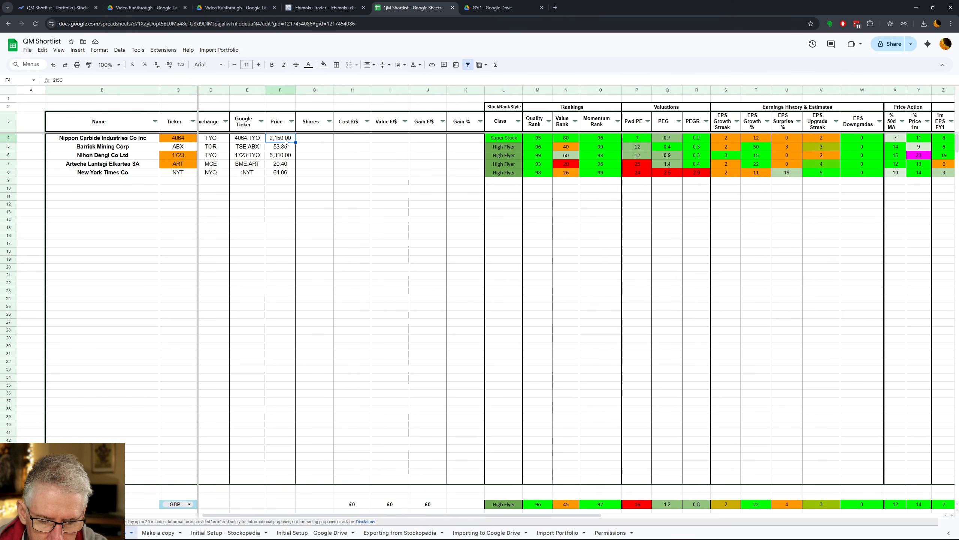
text(2200)
key(Tab)
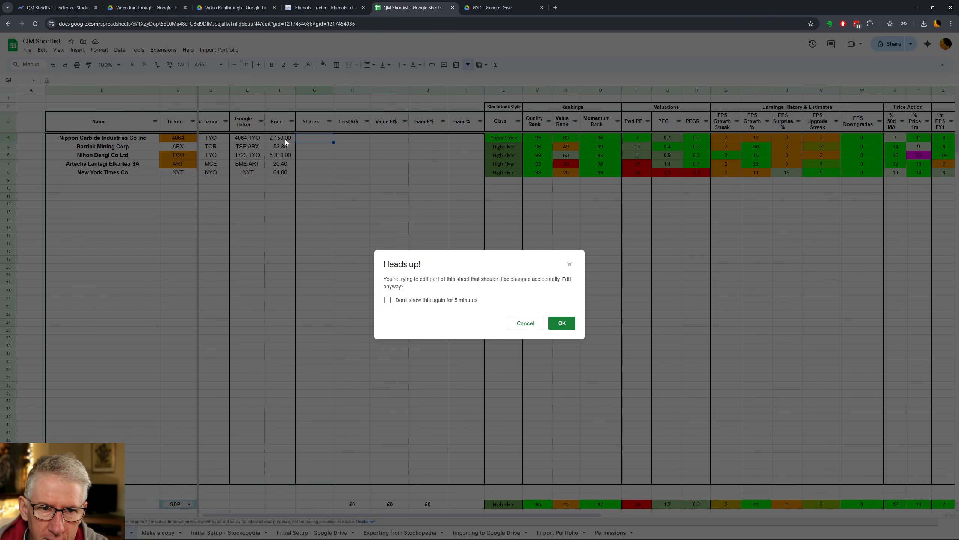
click(562, 322)
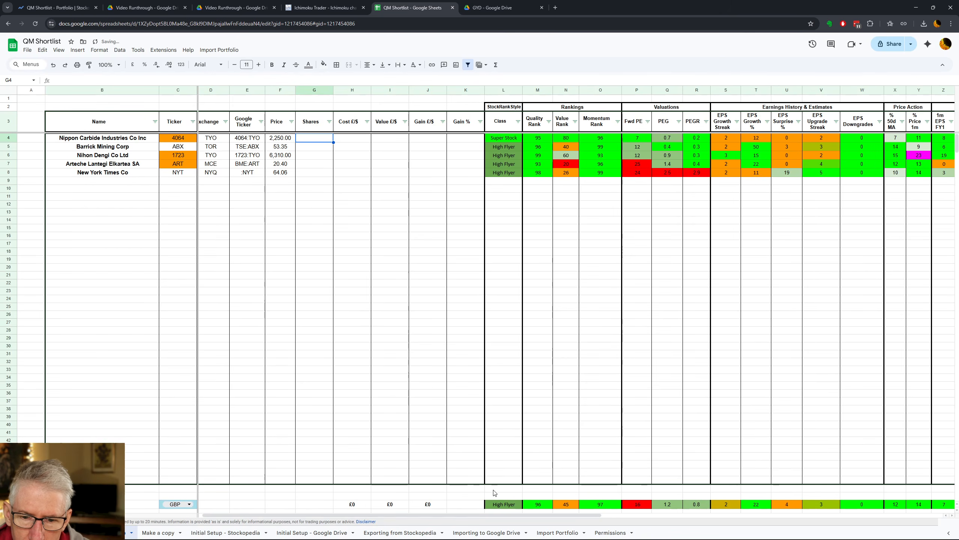
drag(445, 515, 749, 492)
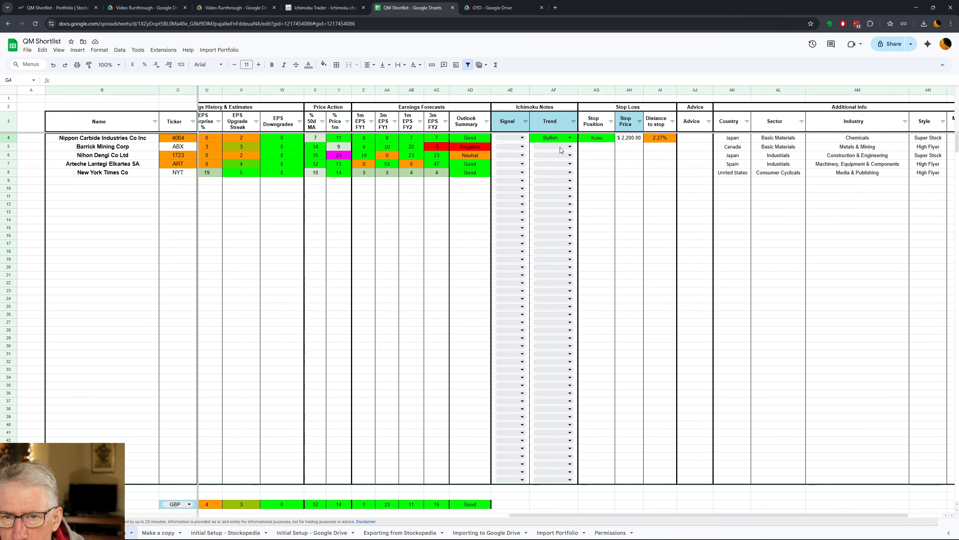
drag(622, 515, 577, 472)
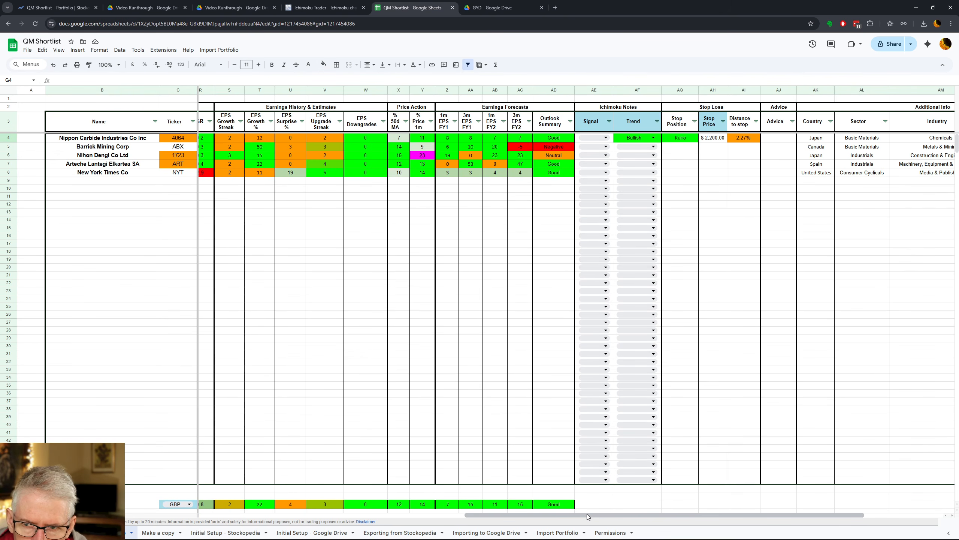
Step: Set Nippon Carbide's 3m EPS FY2 forecast to -5 and accept the protected-cell edit
drag(586, 513, 547, 507)
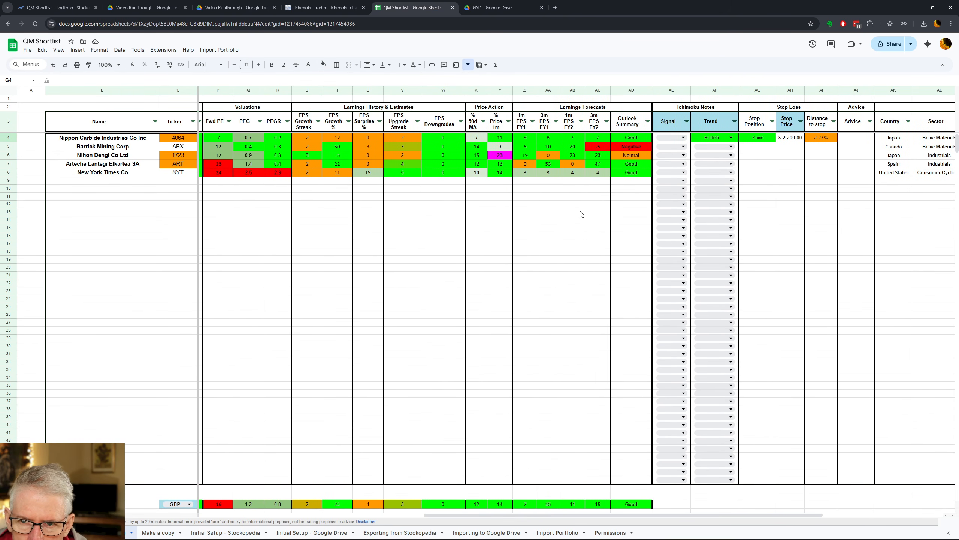
click(592, 140)
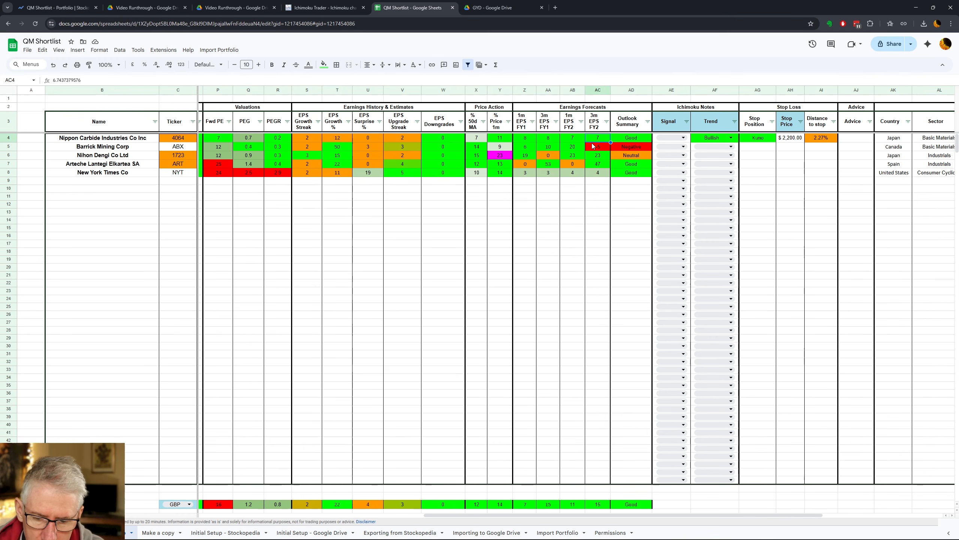
text(-5)
key(Tab)
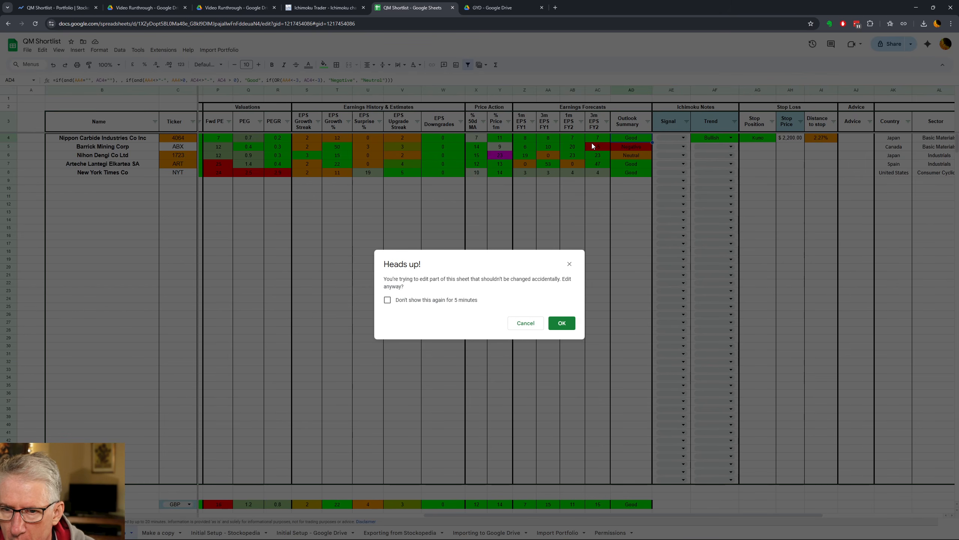
click(560, 324)
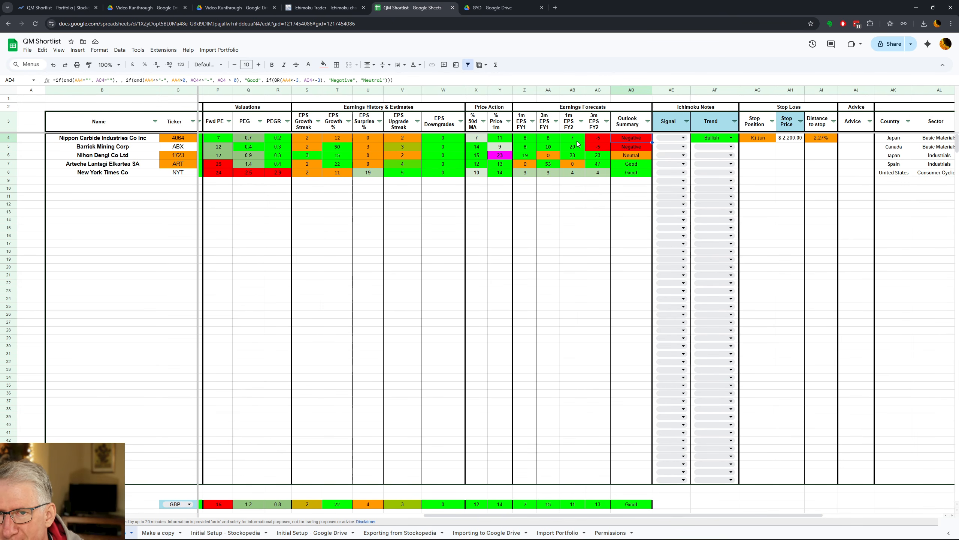
Step: Compare Nippon Carbide's Stop Position with the lines on its IchimokuTrader chart, and return to the QM Shortlist sheet
click(321, 7)
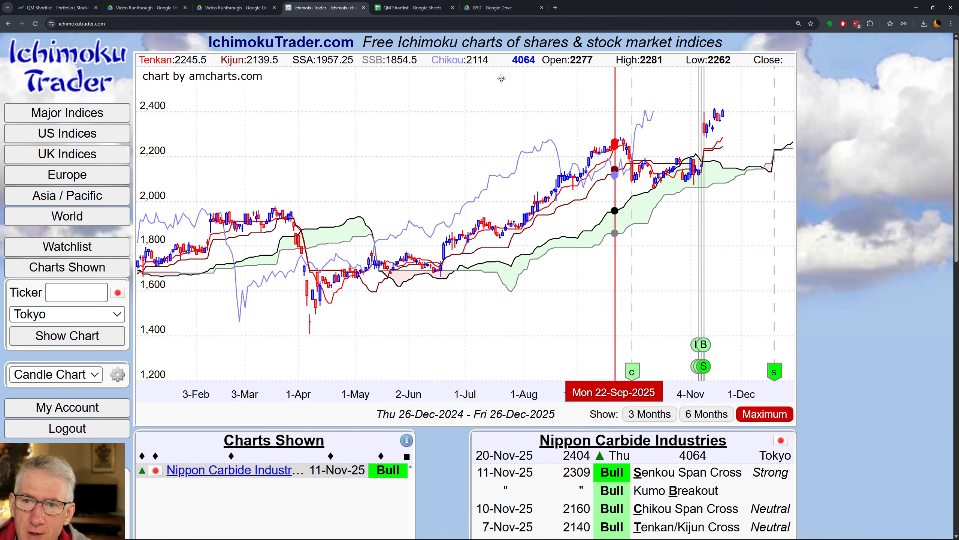
click(414, 8)
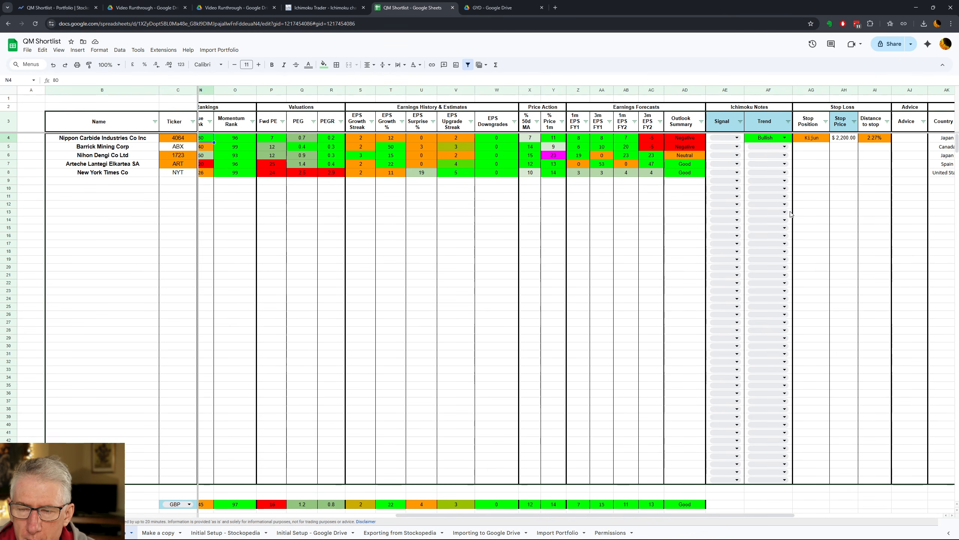
click(303, 9)
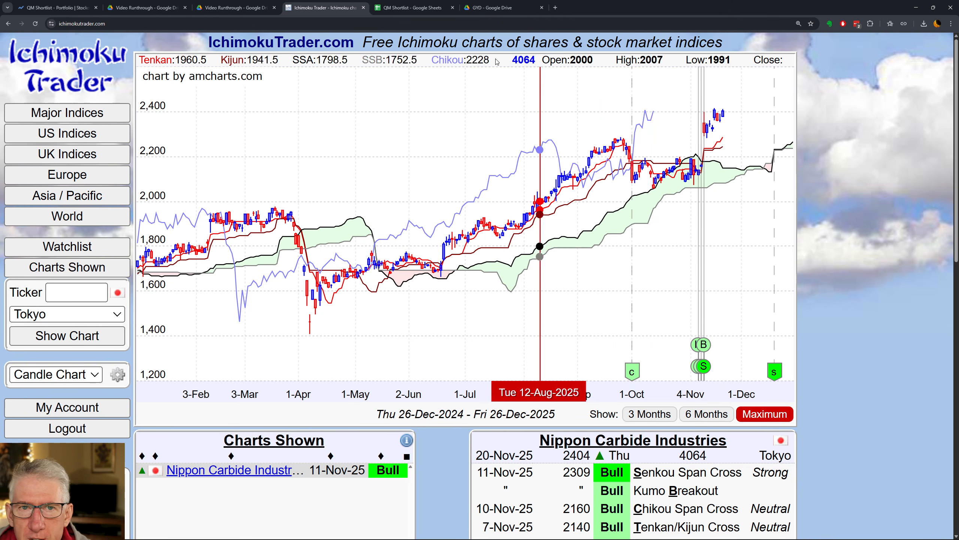
click(412, 8)
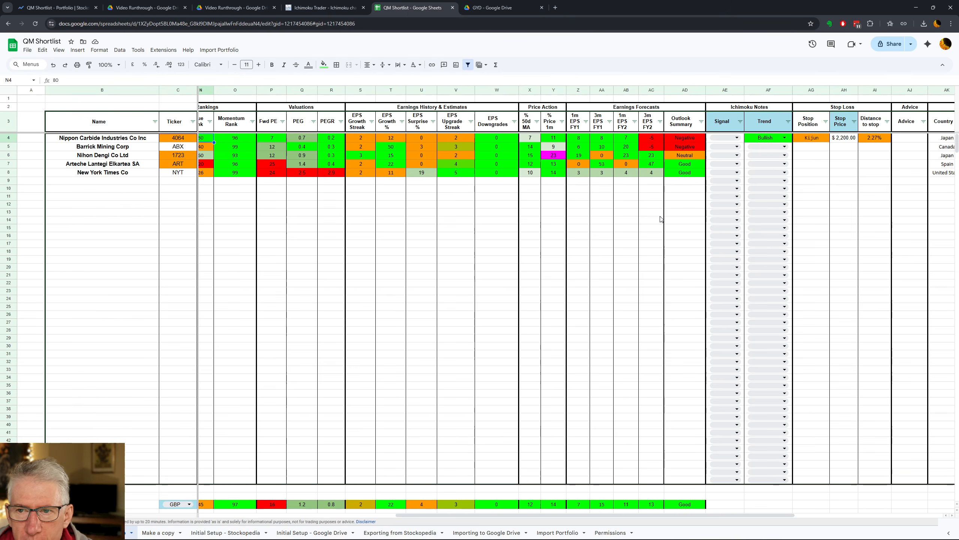
Step: Set Nippon Carbide's Ichimoku Trend to Consolidating and check its Stop Position
click(760, 140)
click(767, 170)
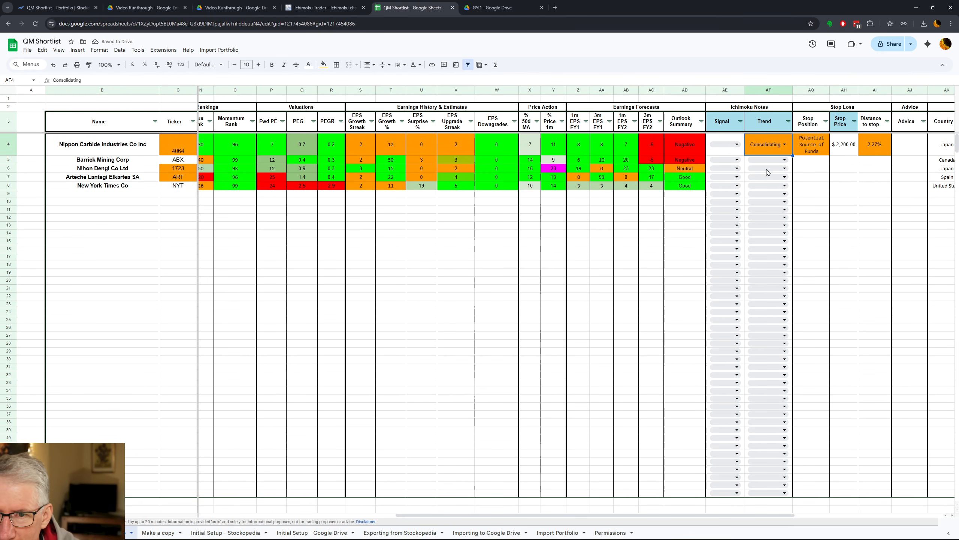
drag(740, 515, 776, 496)
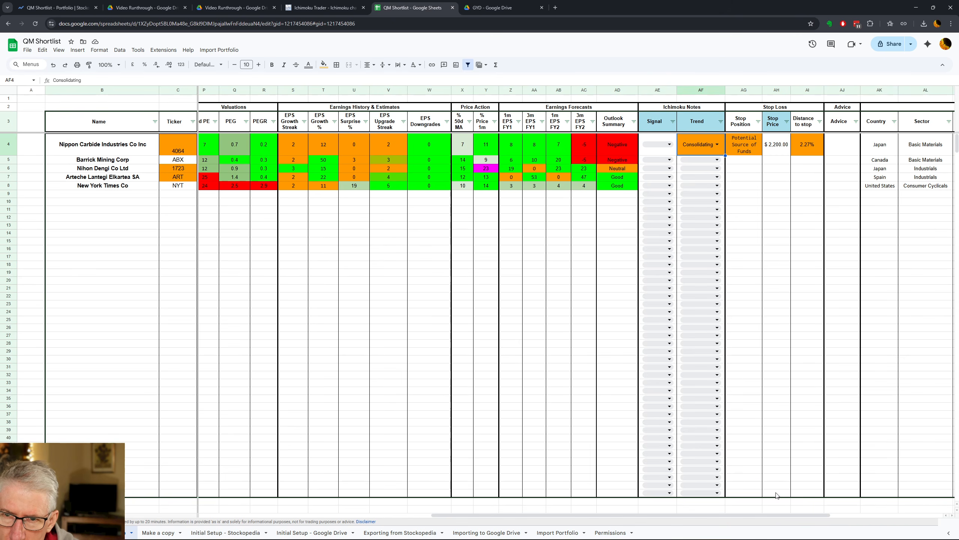
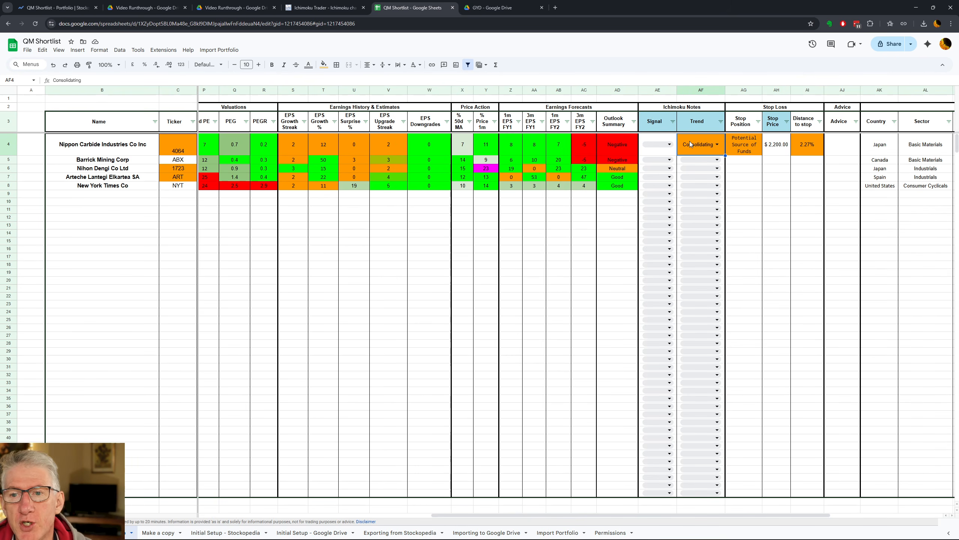
Step: Set Nippon Carbide's Trend to Bullish and its 3m EPS FY2 forecast to 9, accepting the protected-cell edit
double_click(693, 143)
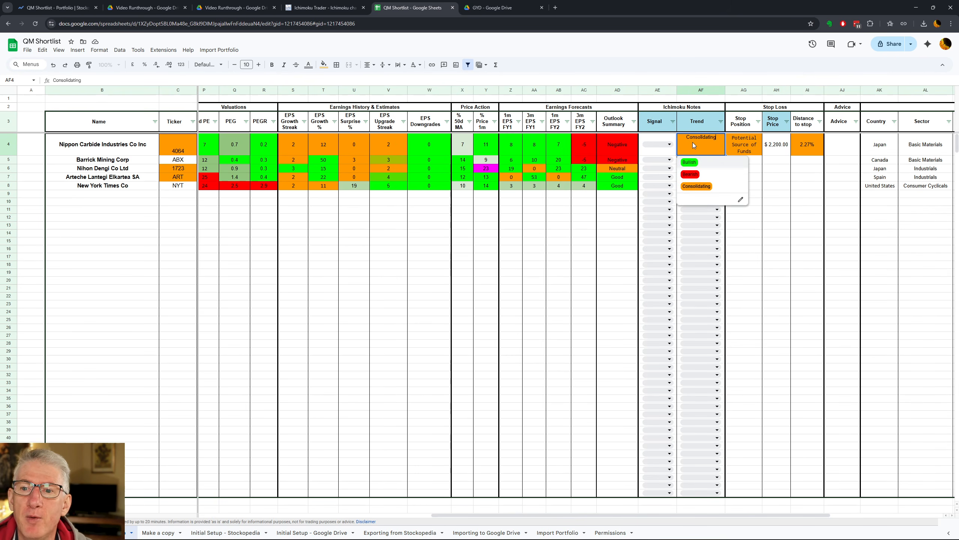
click(690, 162)
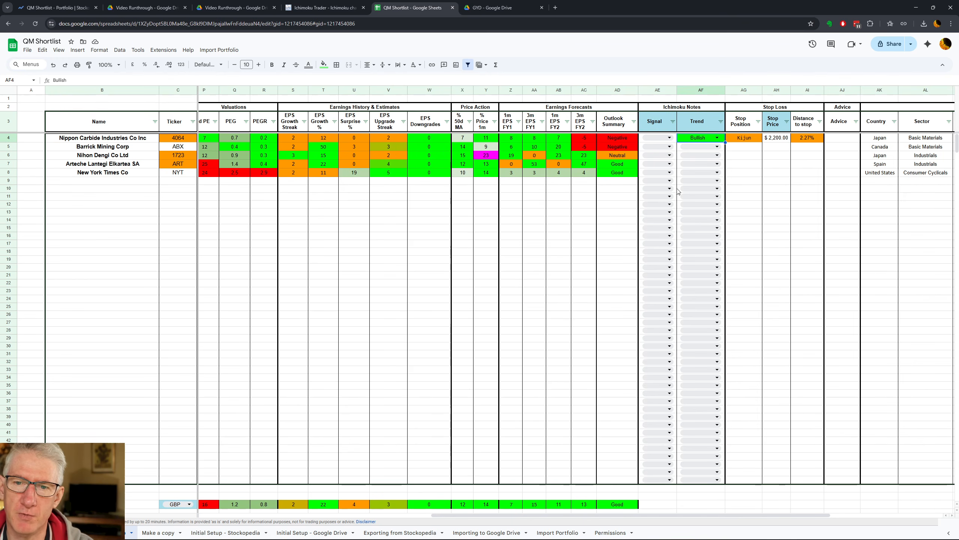
click(584, 139)
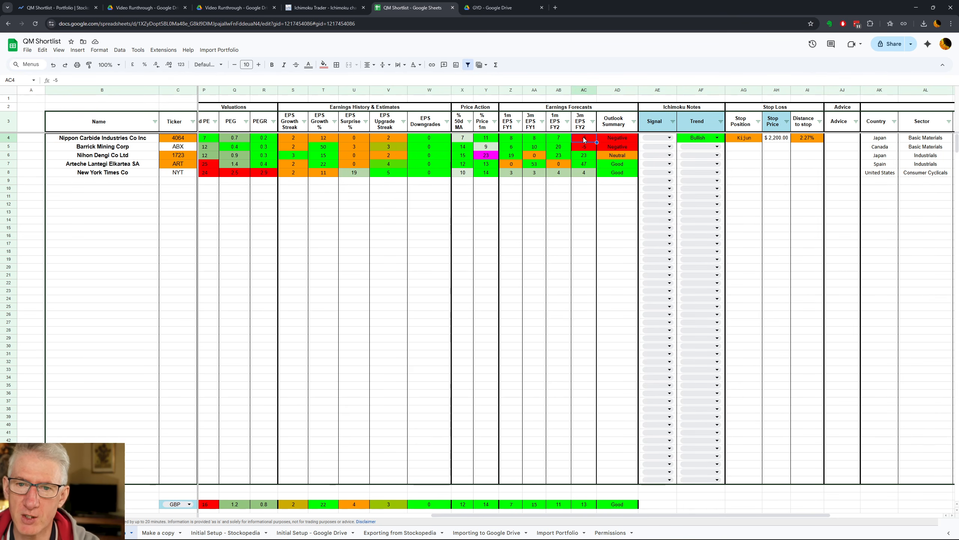
text(7)
key(Tab)
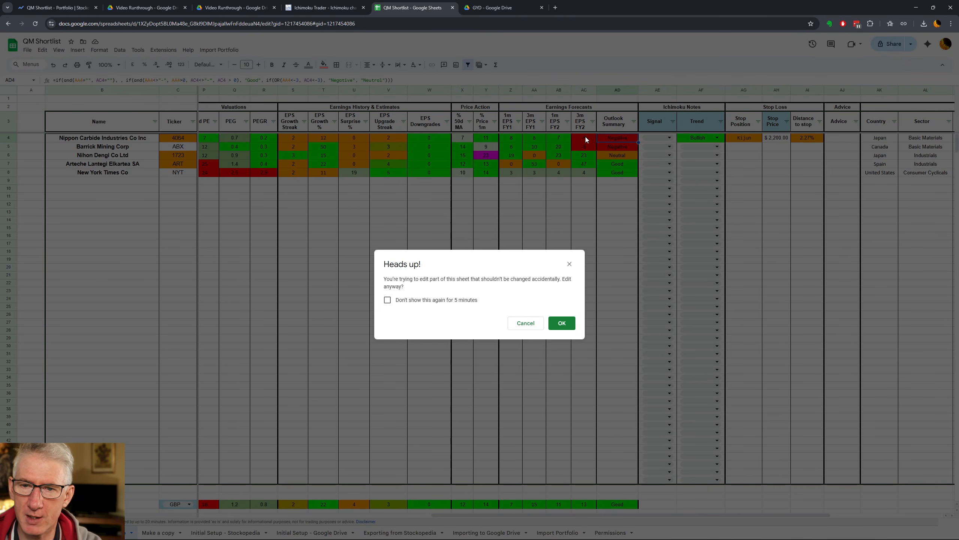
click(563, 325)
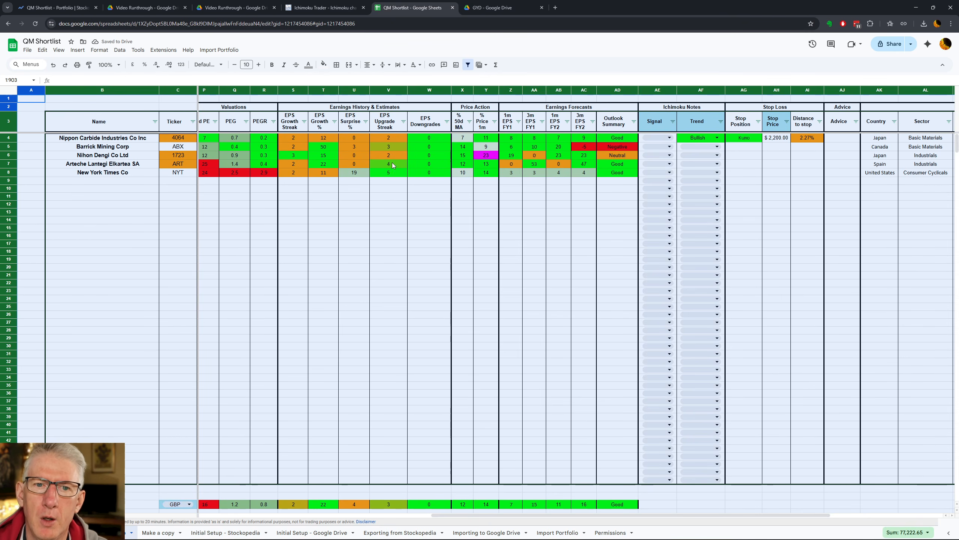
click(383, 139)
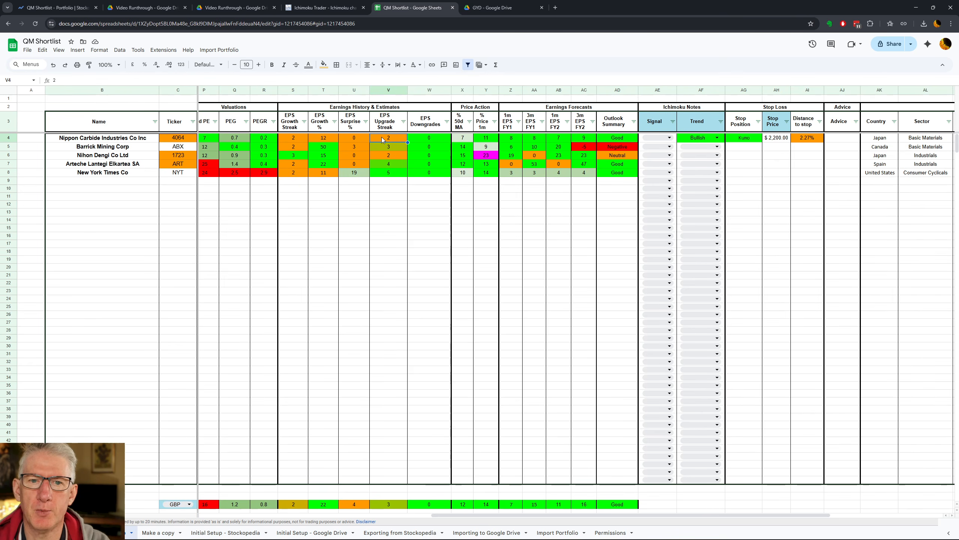
Step: Set Nippon Carbide's EPS Upgrade Streak to 0, accept the protected-cell edit, and inspect its Advice cell
text(0)
key(Tab)
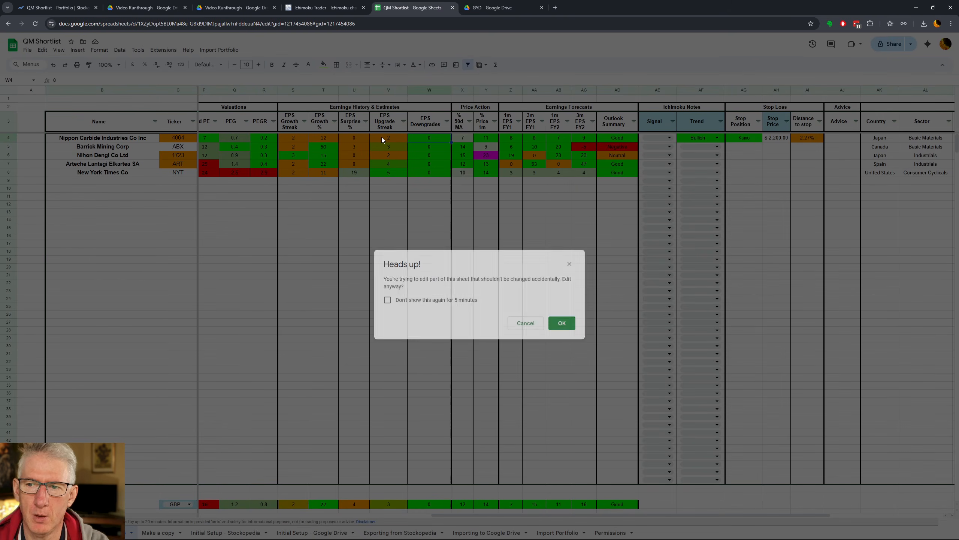
click(562, 323)
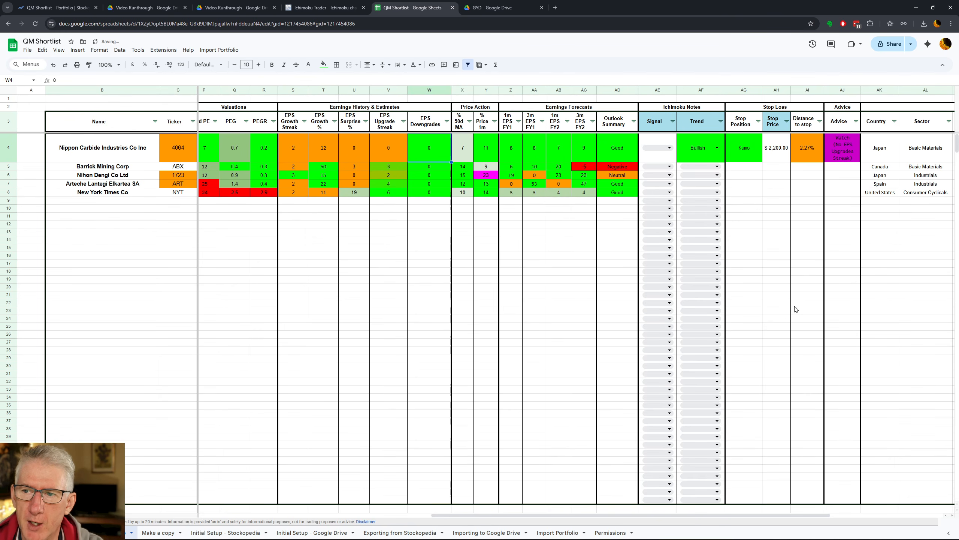
click(854, 147)
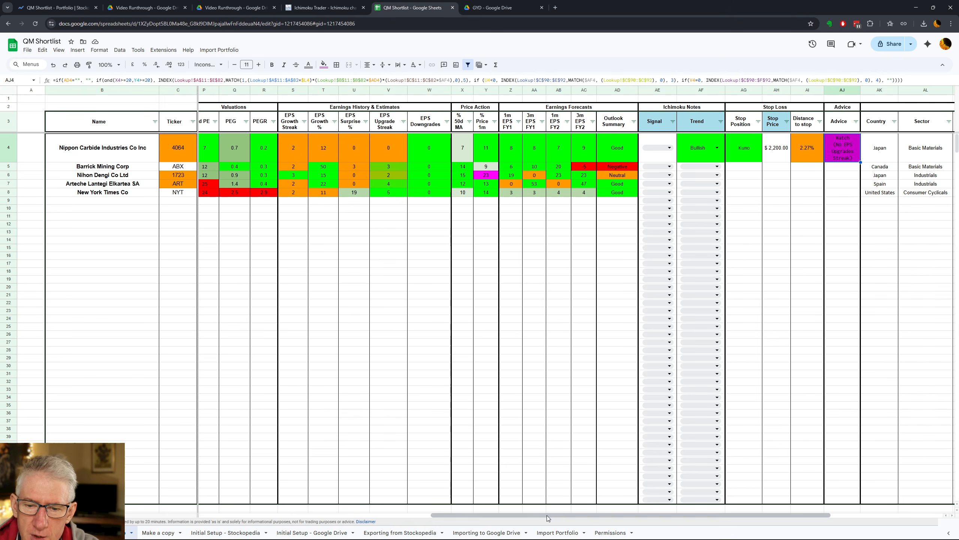
mouse_move(547, 515)
mouse_down()
mouse_move(439, 514)
mouse_move(546, 510)
mouse_up()
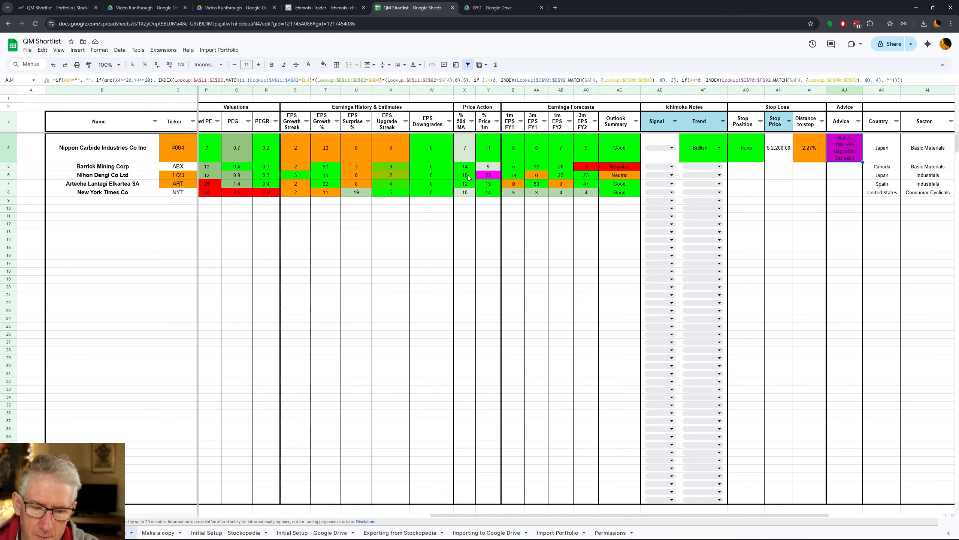
Step: Set Nippon Carbide's EPS Surprise % to -10, accept the protected-cell edit, and check its Advice
click(363, 139)
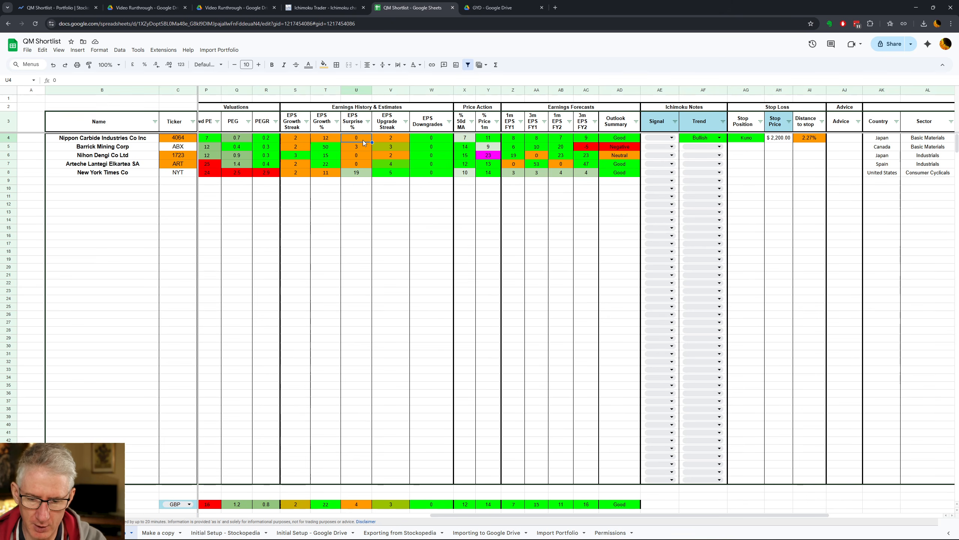
text(-10)
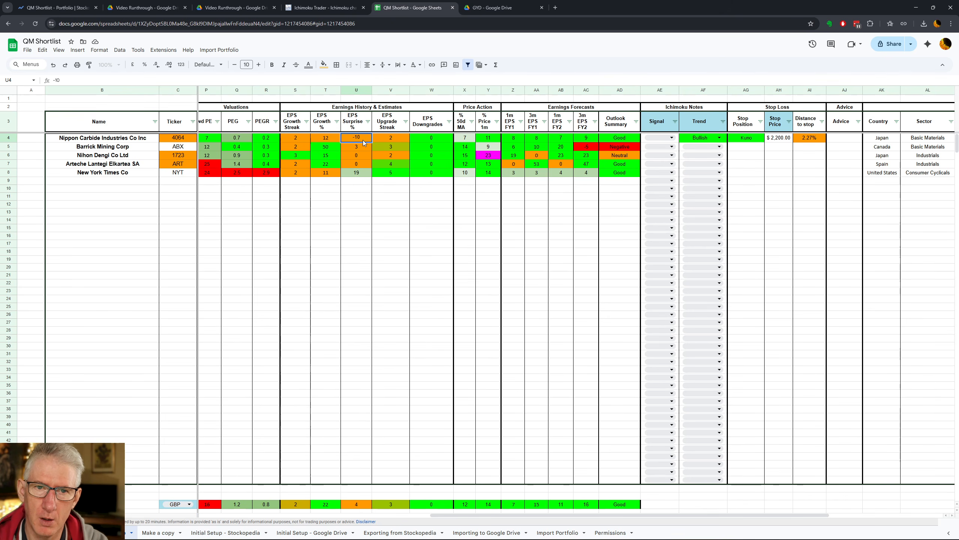
key(Tab)
click(569, 328)
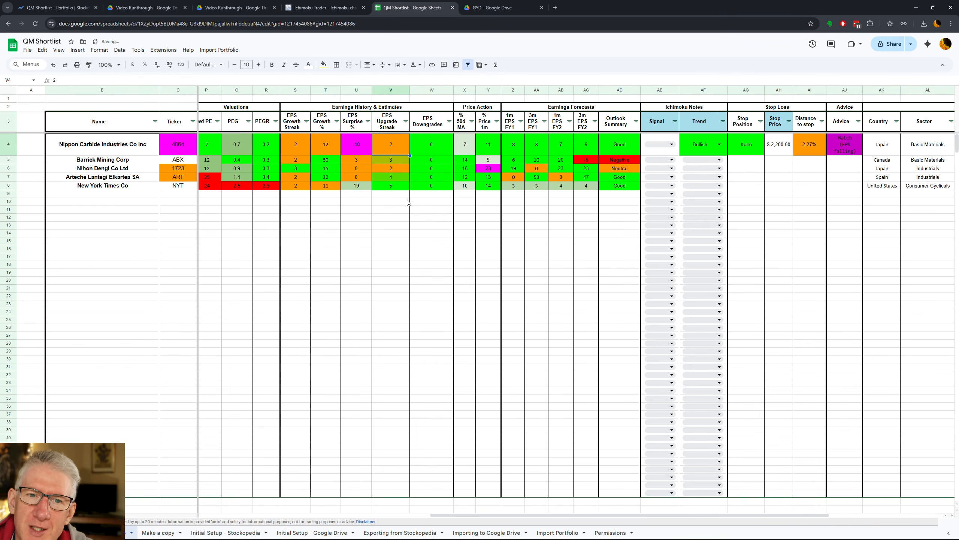
click(349, 149)
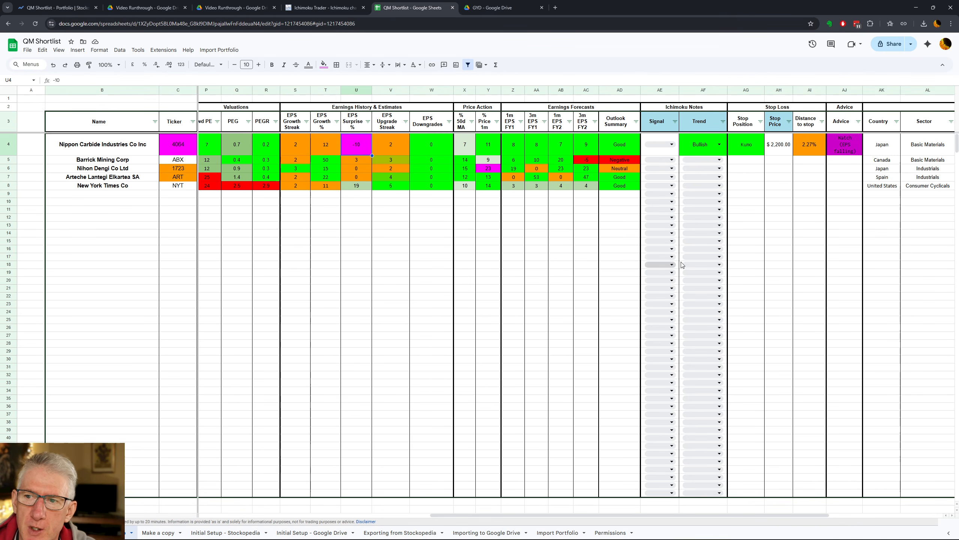
click(857, 141)
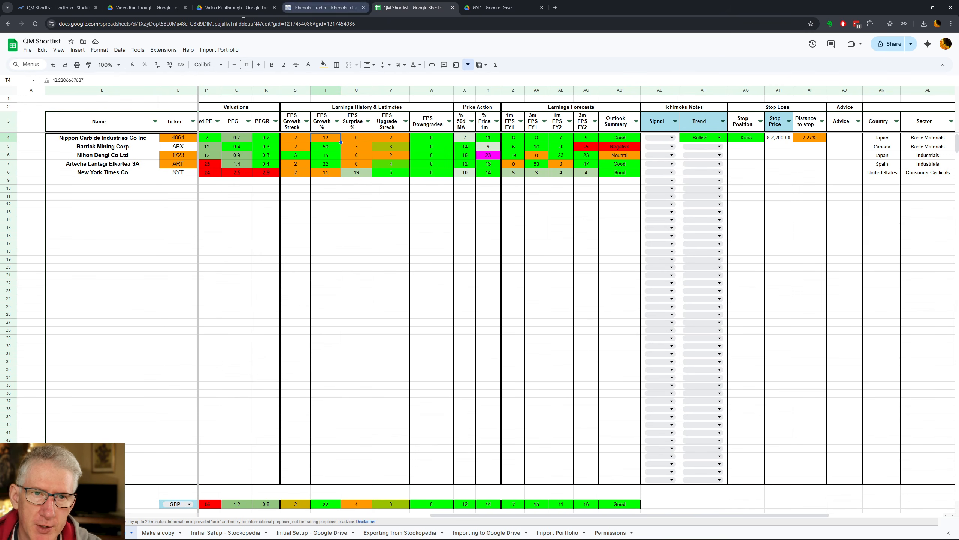
Step: Switch to IchimokuTrader, show the Tokyo chart for ticker 1723, and review Nihon Dengi's signals
click(308, 8)
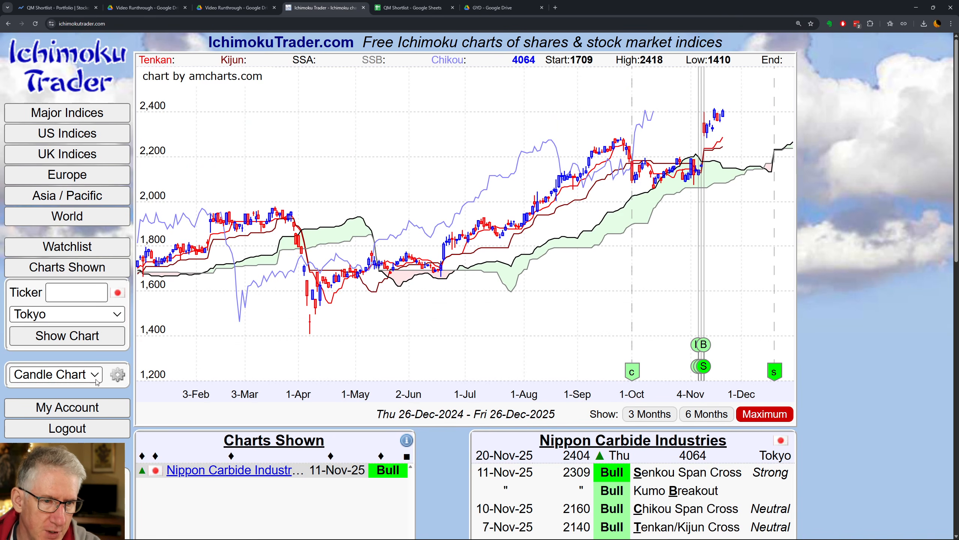
click(91, 293)
text(723)
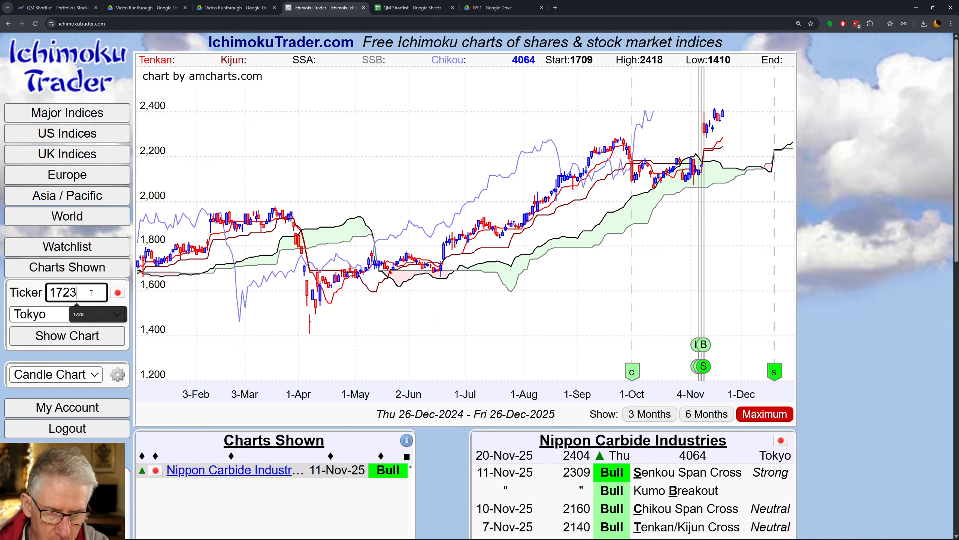
click(38, 318)
click(40, 332)
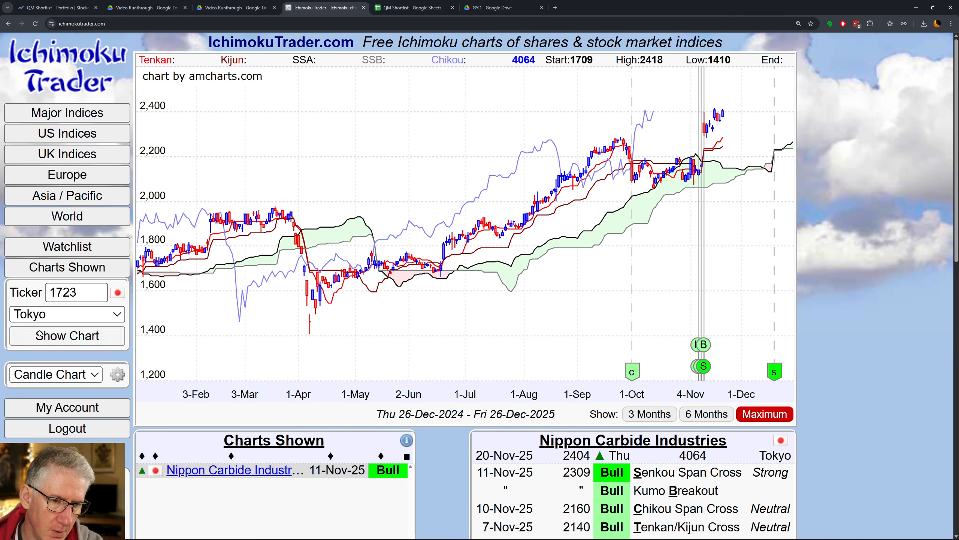
click(40, 332)
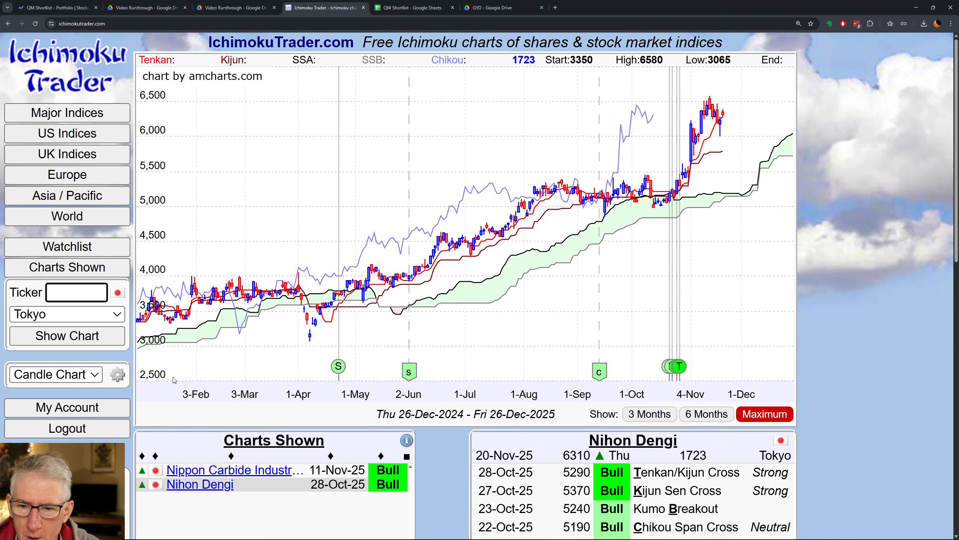
mouse_move(671, 477)
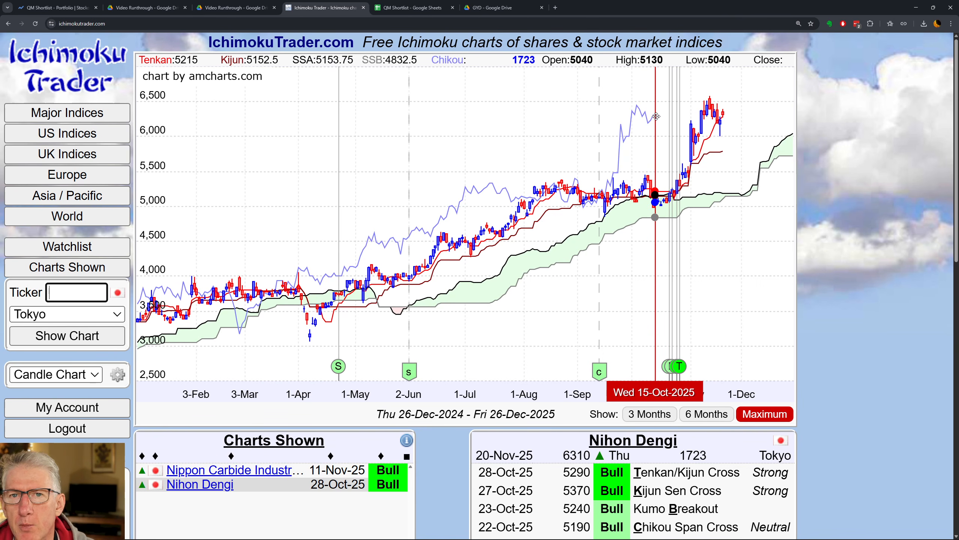
Step: Return to the QM Shortlist sheet and set Nihon Dengi's Signal to Strong Bullish and Trend to Bullish
click(411, 8)
click(672, 155)
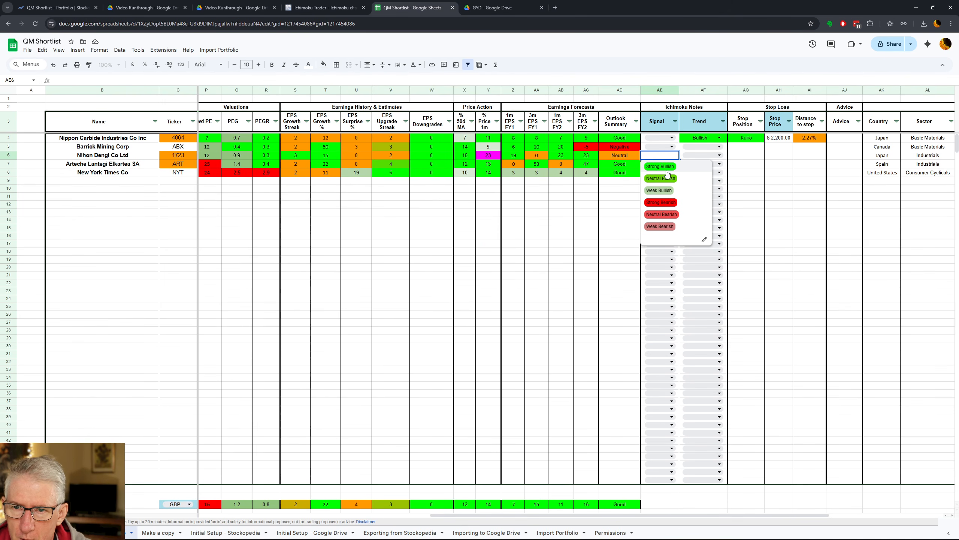
click(670, 169)
click(699, 158)
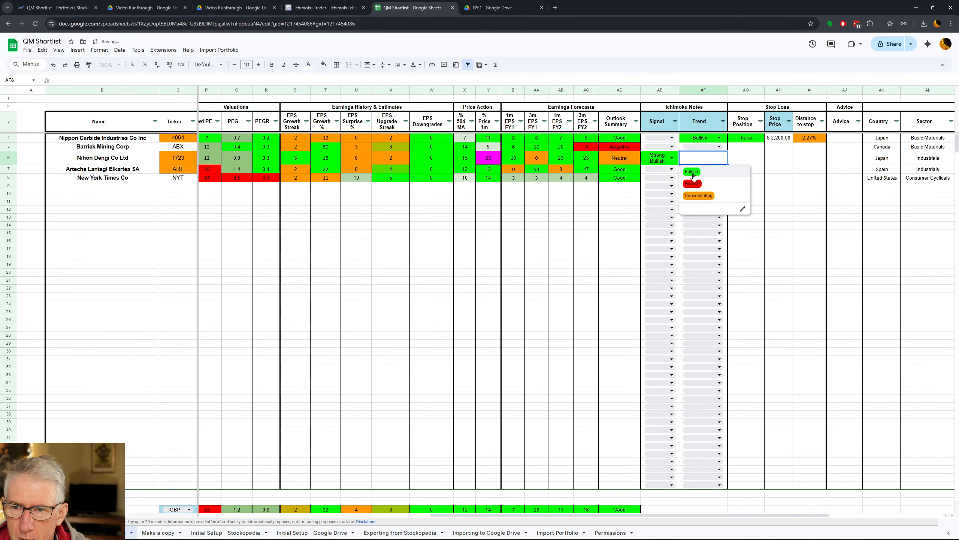
click(693, 174)
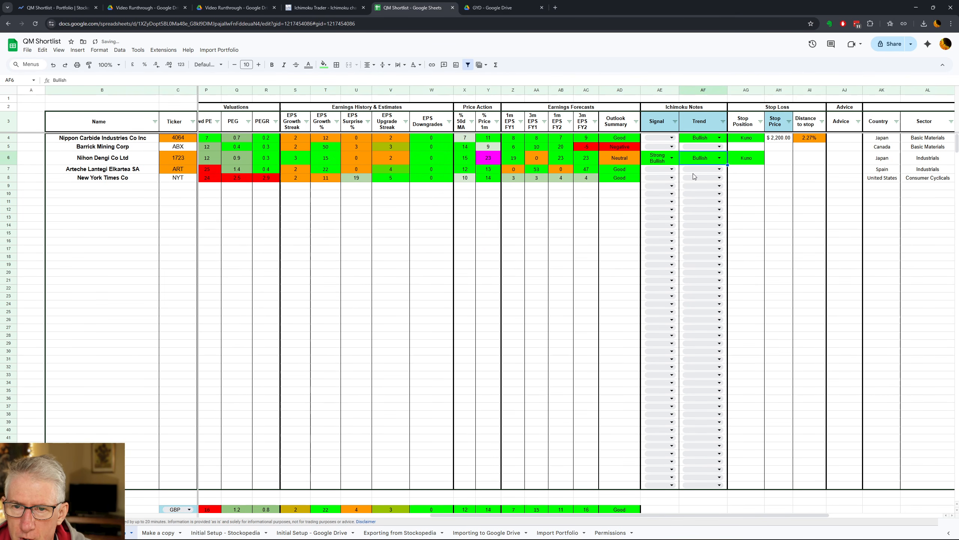
Step: Set Nihon Dengi's 3m EPS FY1 forecast to 10 and accept the protected-cell edit
click(541, 161)
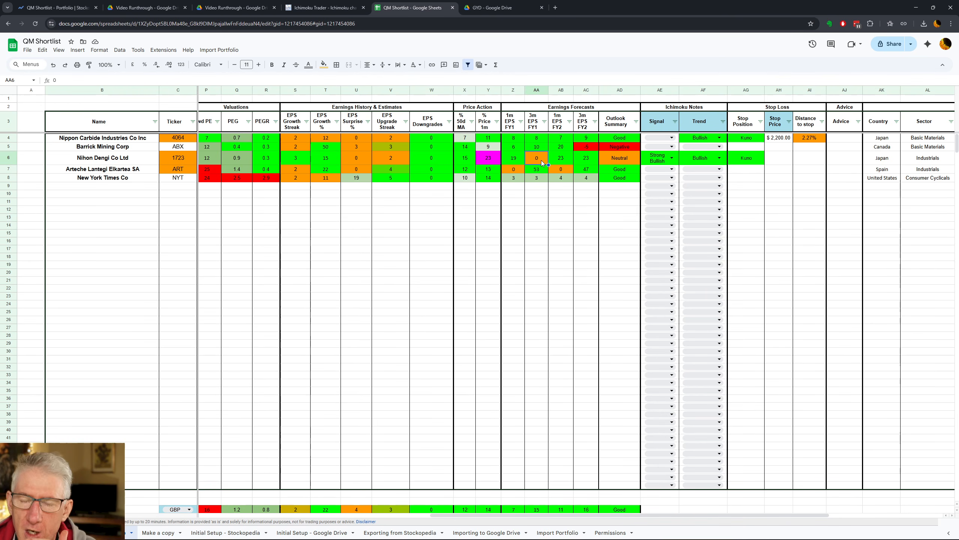
text(19)
key(Tab)
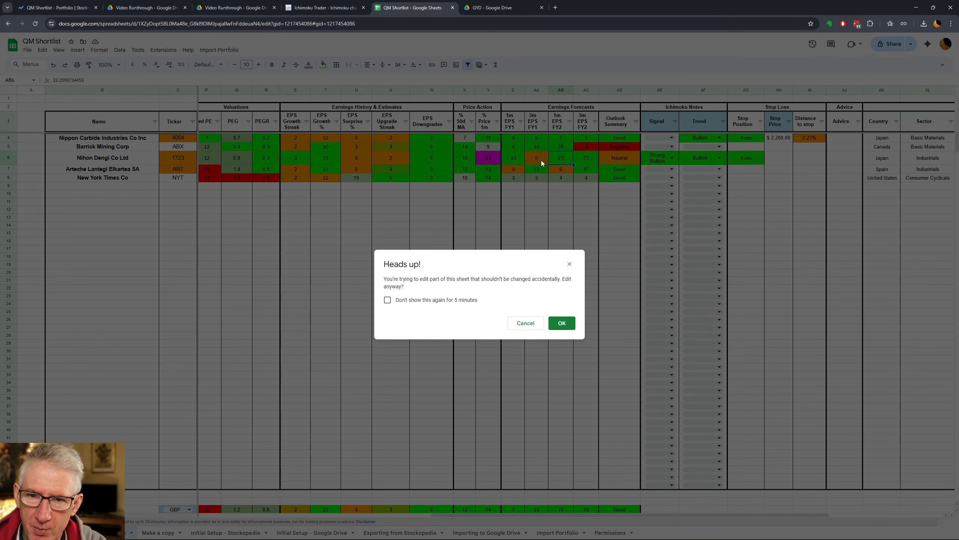
click(562, 323)
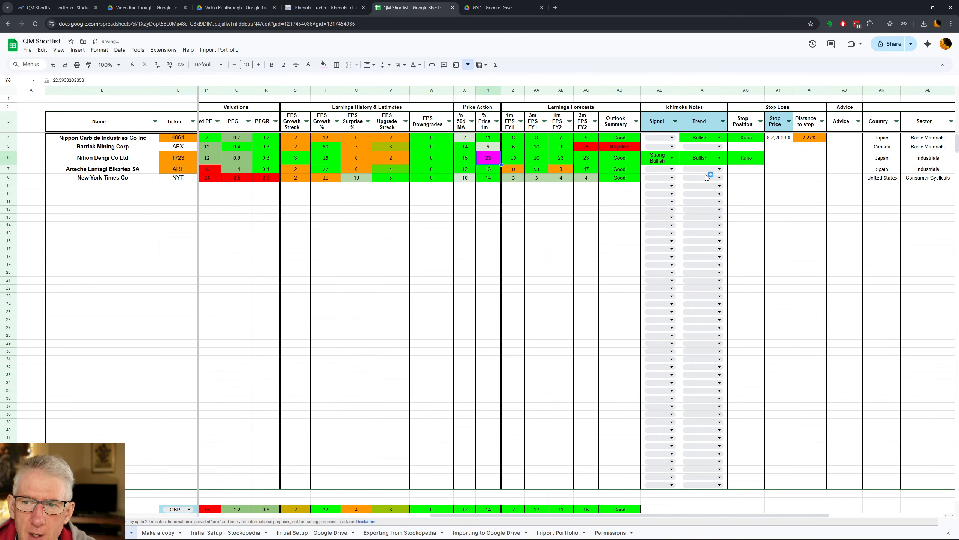
Step: Check Nihon Dengi's line levels on its IchimokuTrader chart and set its Stop Price to 5107.5 in the QM Shortlist sheet
click(488, 157)
click(321, 8)
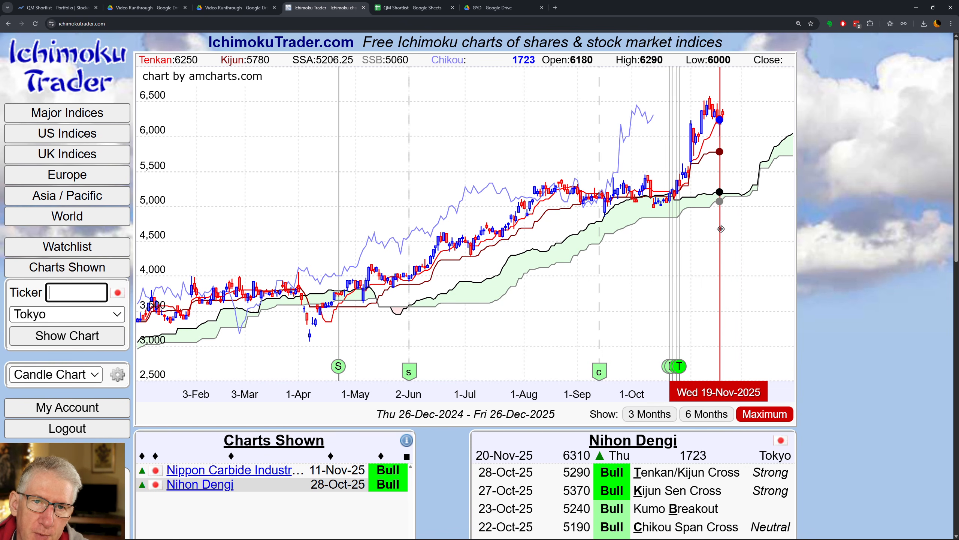
click(412, 8)
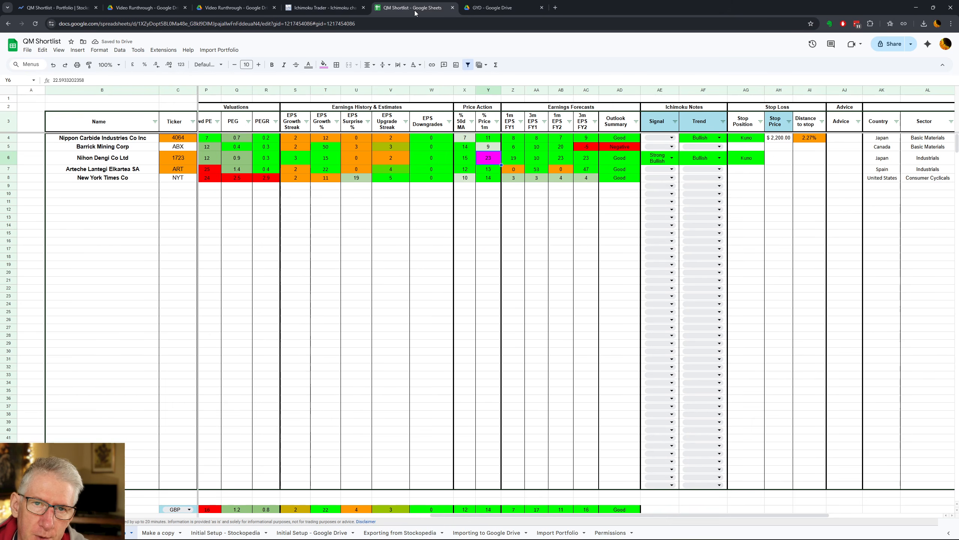
click(779, 163)
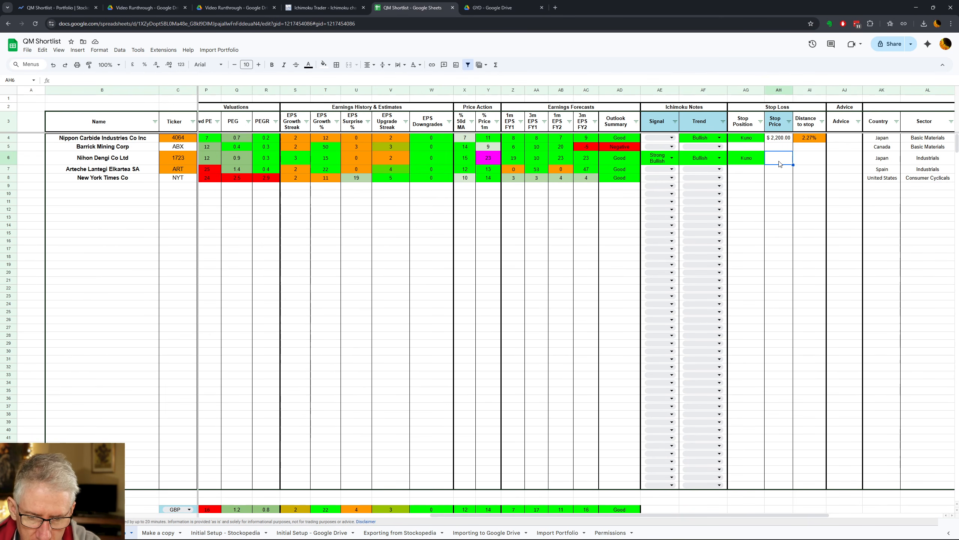
text(5107.5)
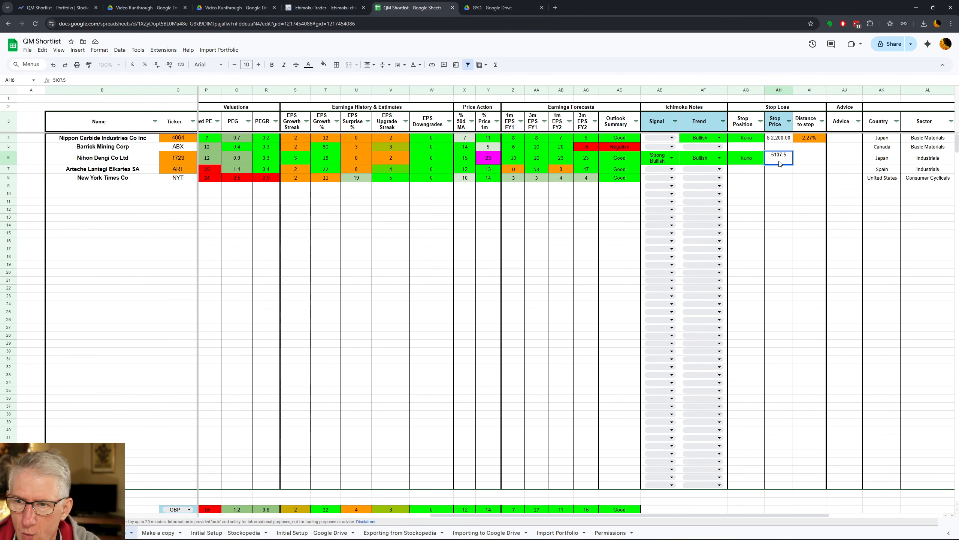
key(Tab)
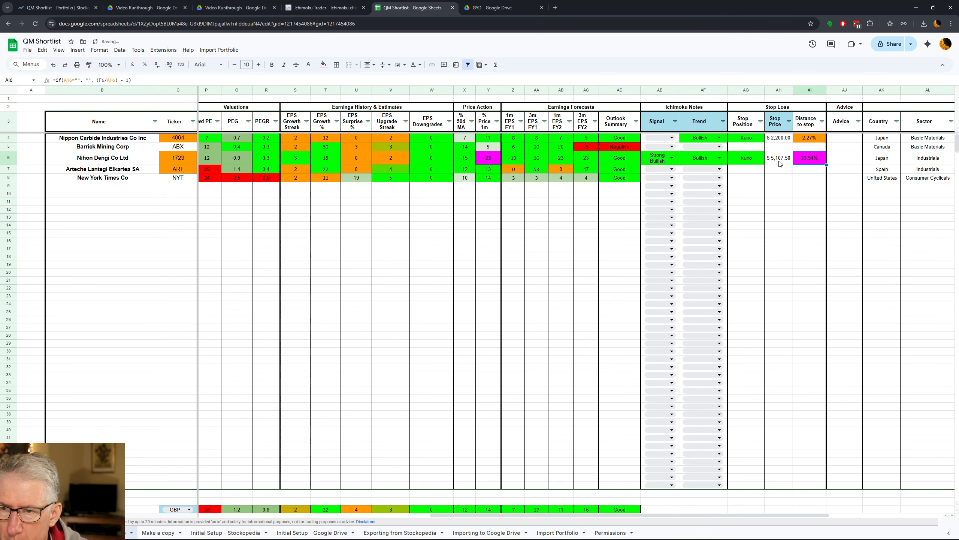
Step: Try Stop Prices of 5200 and 6000 for Nihon Dengi to compare the Distance to stop
click(780, 163)
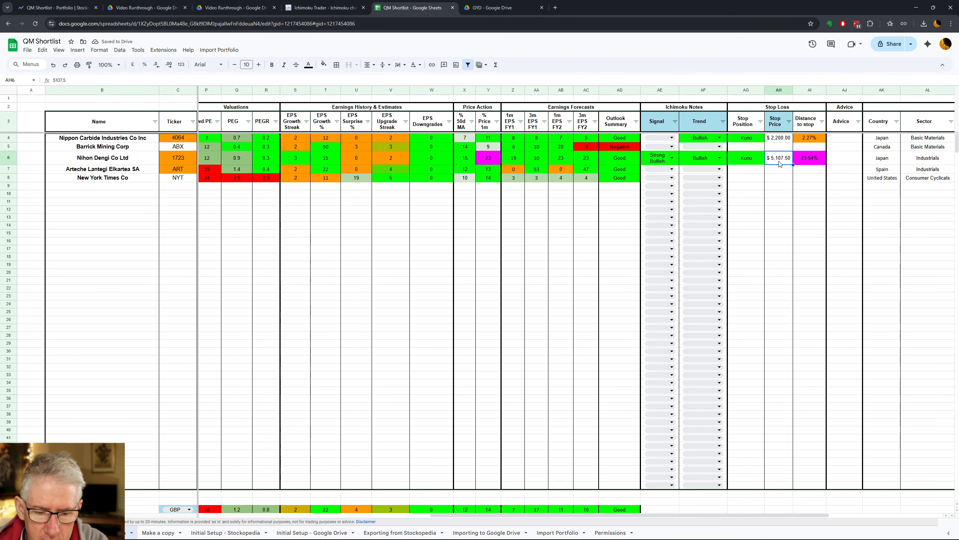
text(54)
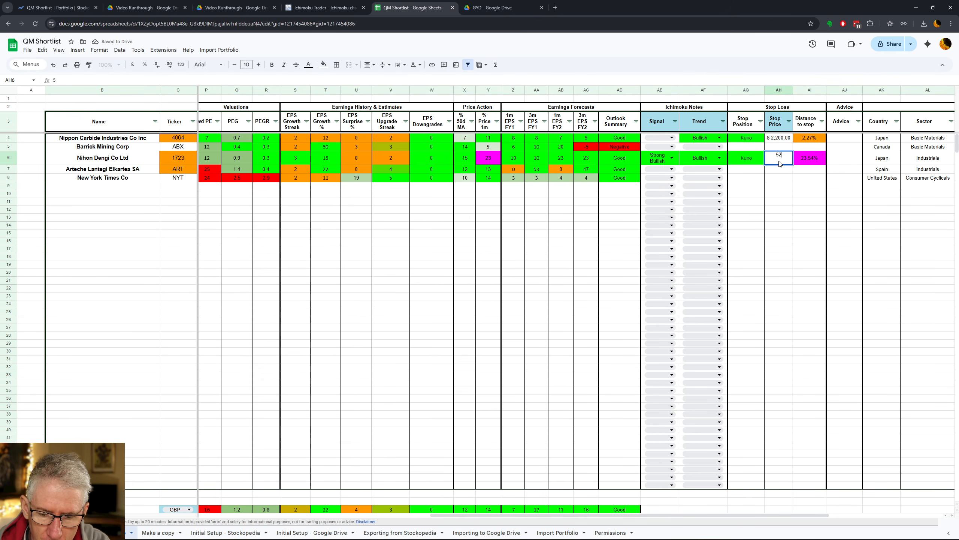
text(00)
key(Tab)
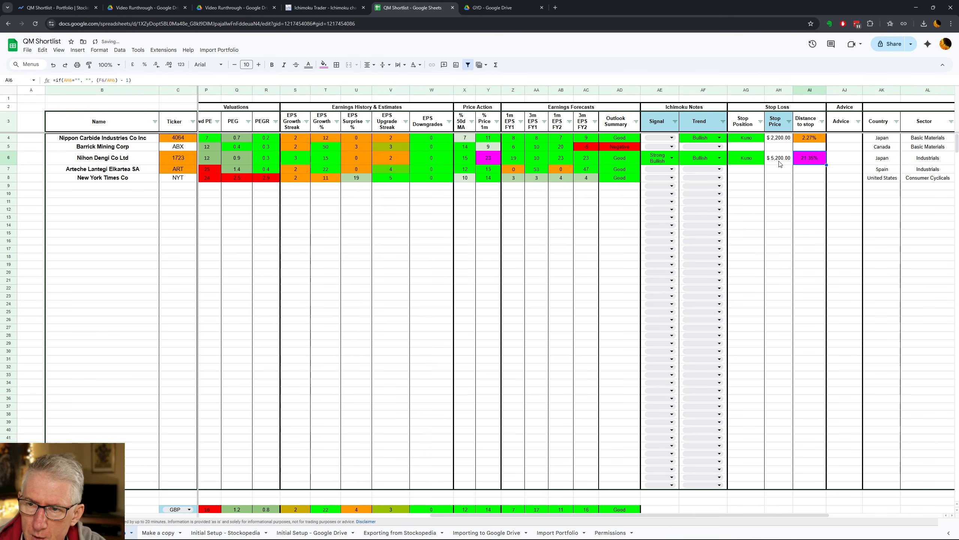
click(780, 163)
text(6)
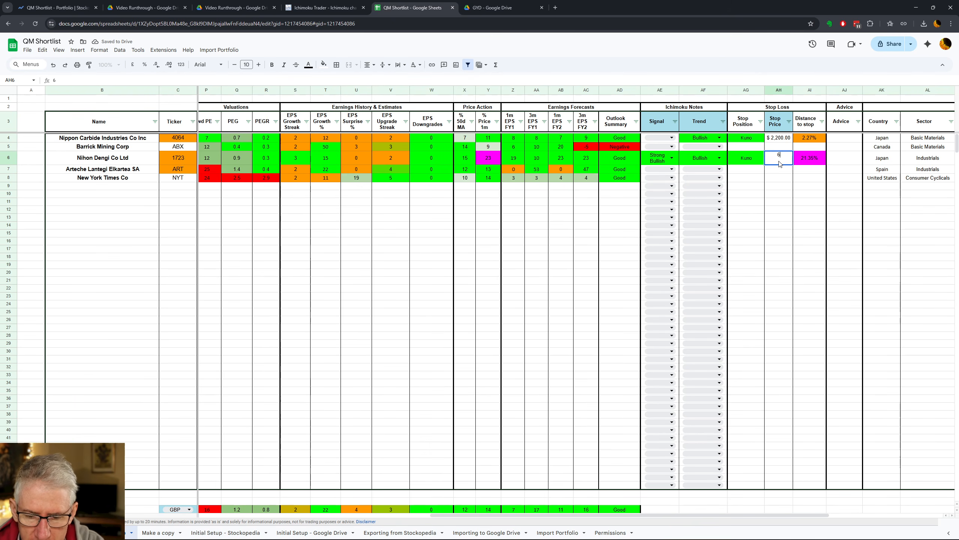
text(,00000)
key(Tab)
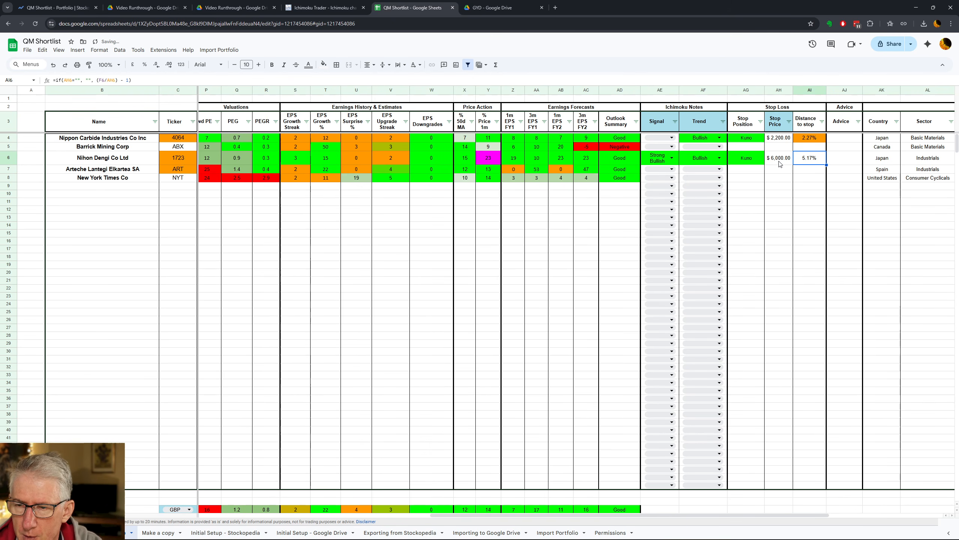
Step: Set Nihon Dengi's Stop Price to 5800
click(780, 164)
text(5800)
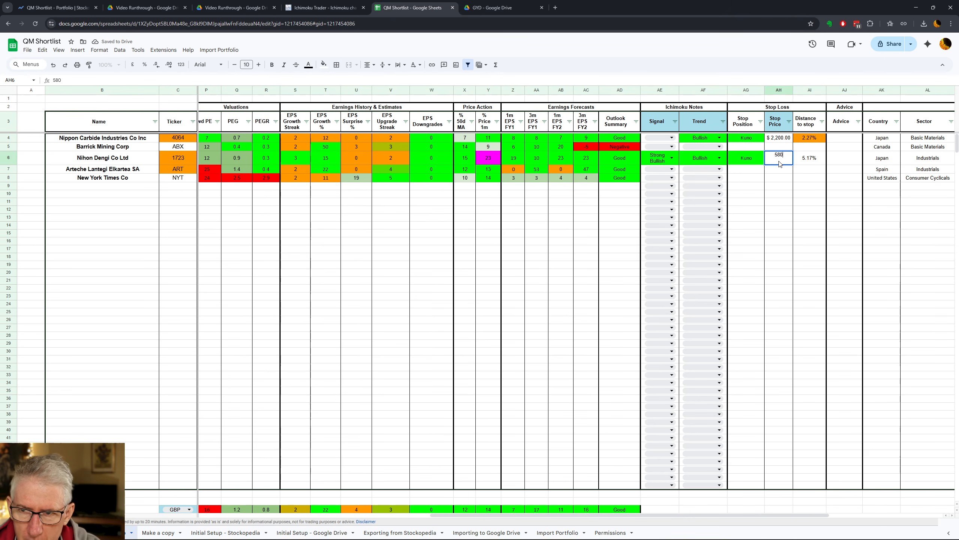
key(Tab)
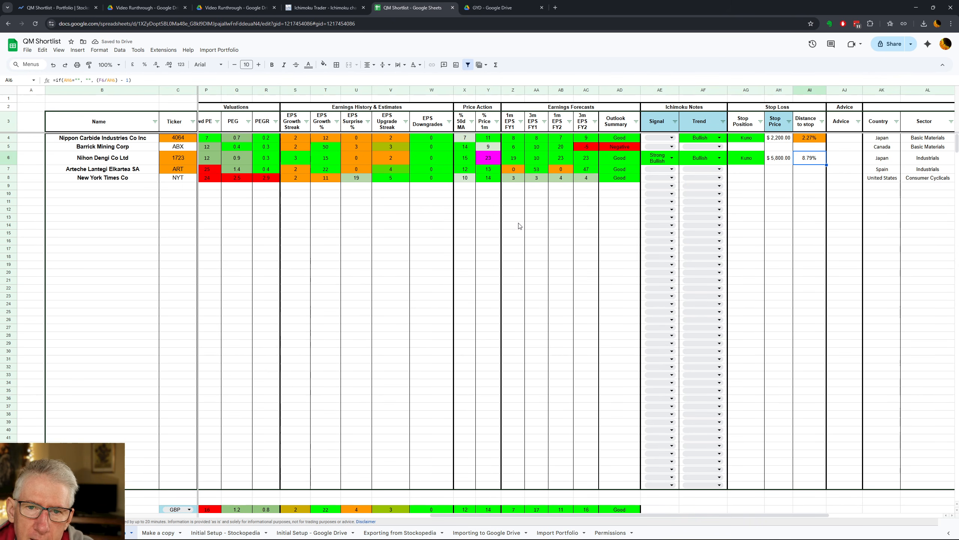
Step: Try a % 50d MA of 25 for Nihon Dengi, accept the protected-cell edit, and review its Advice formula and IchimokuTrader chart
click(465, 162)
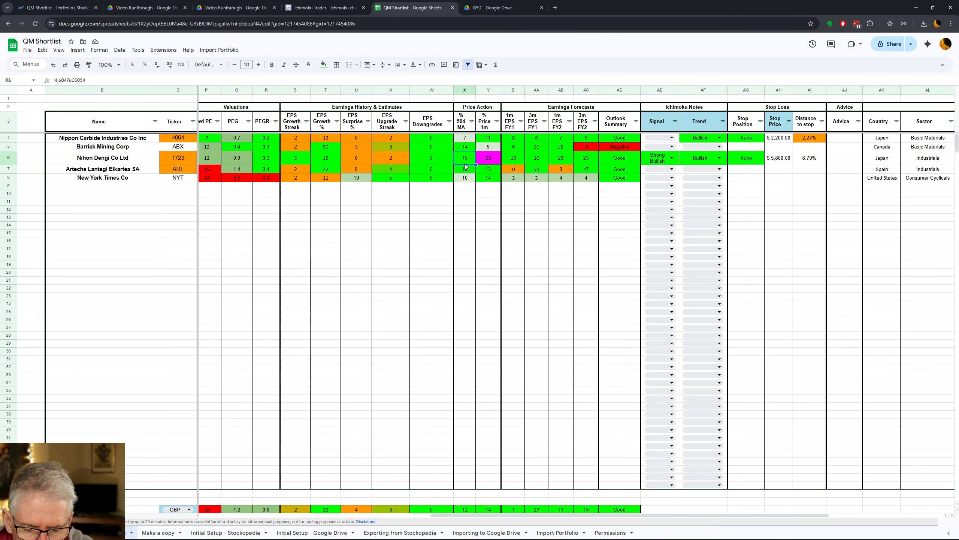
text(2.)
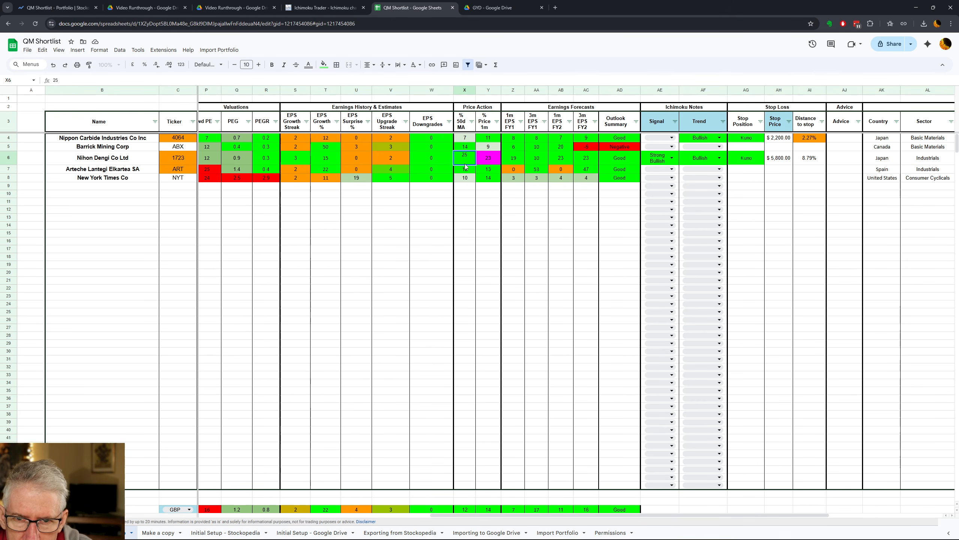
text(5)
key(Tab)
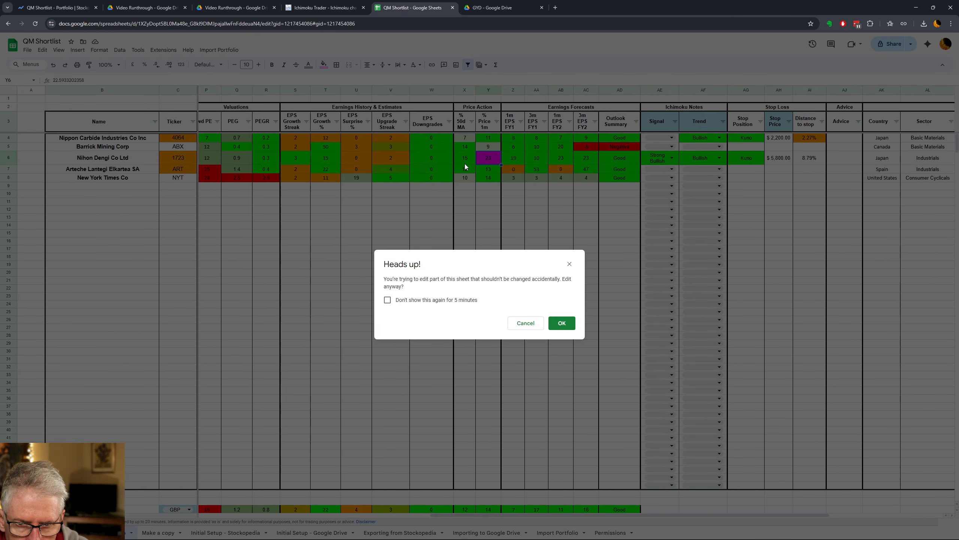
click(562, 323)
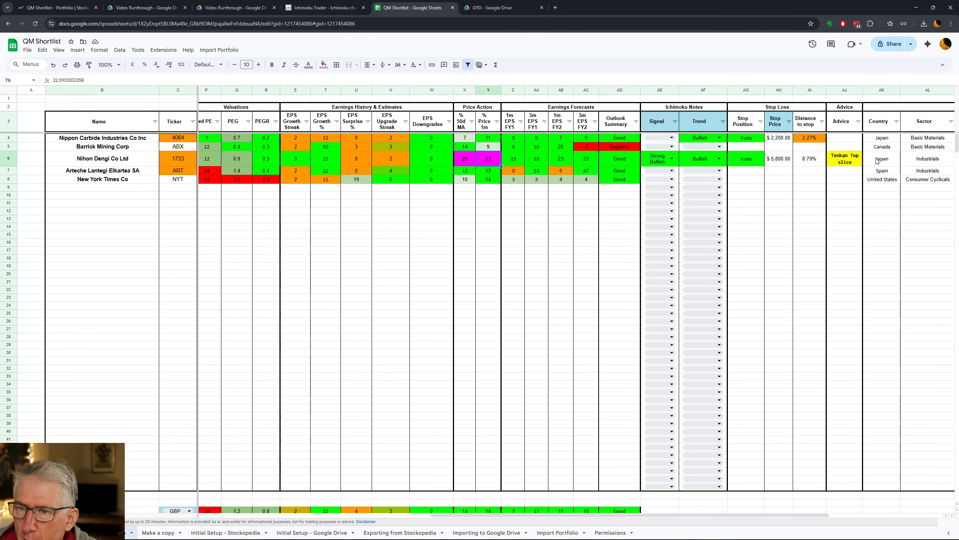
click(835, 165)
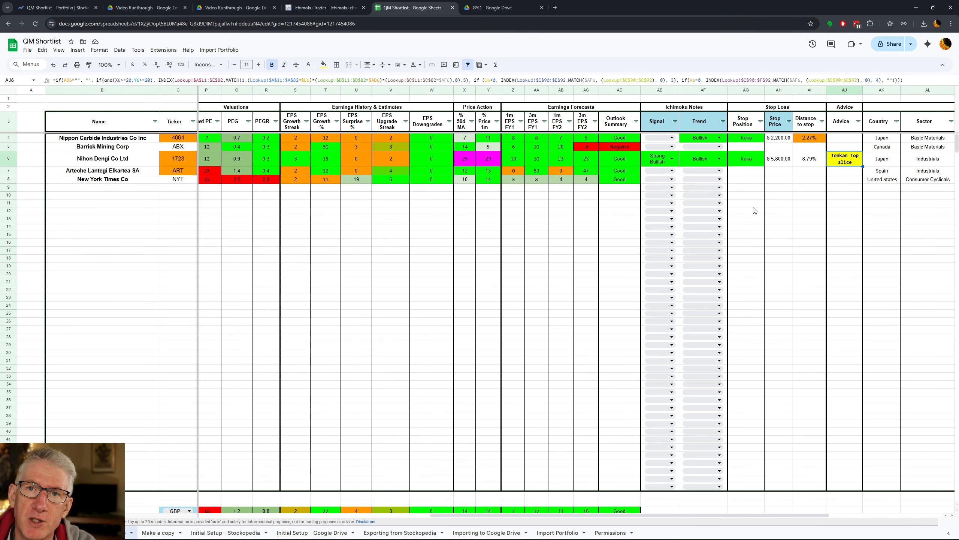
click(307, 11)
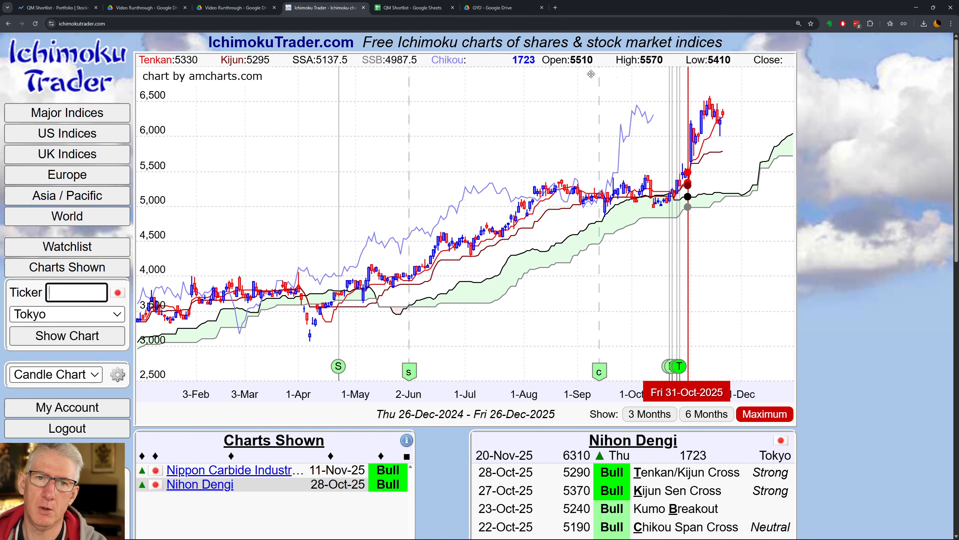
click(414, 8)
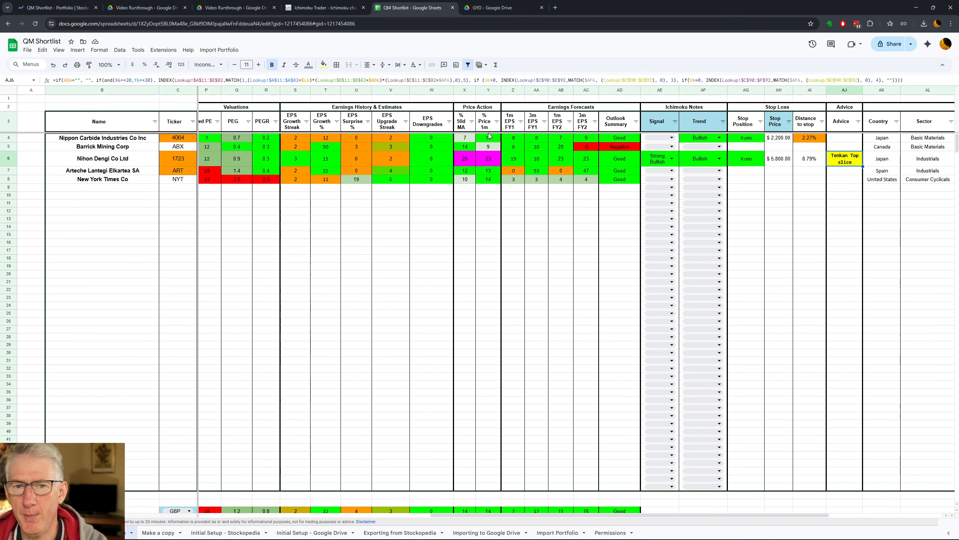
Step: Set Nihon Dengi's % 50d MA and % Price 1m both to 15, accepting the protected-cell edits
click(466, 159)
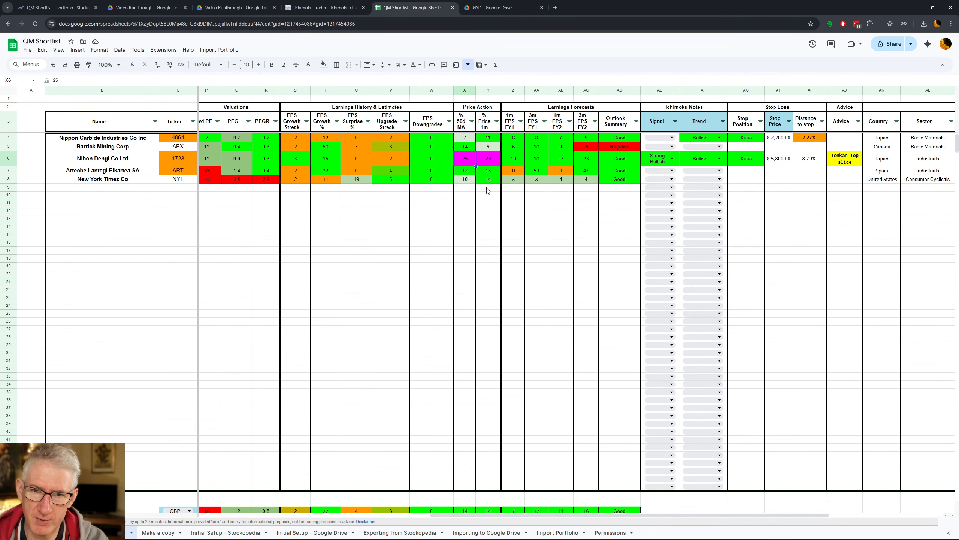
text(25)
key(Tab)
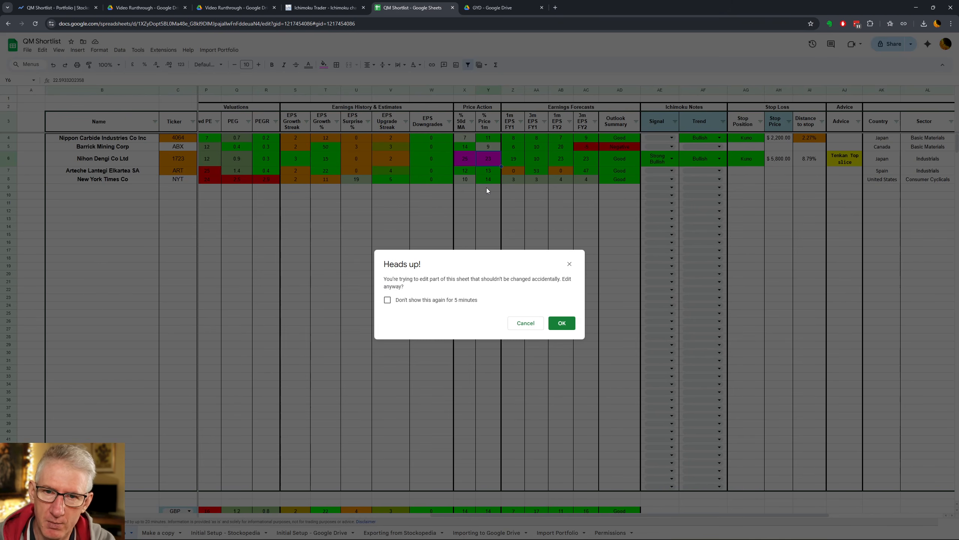
click(557, 323)
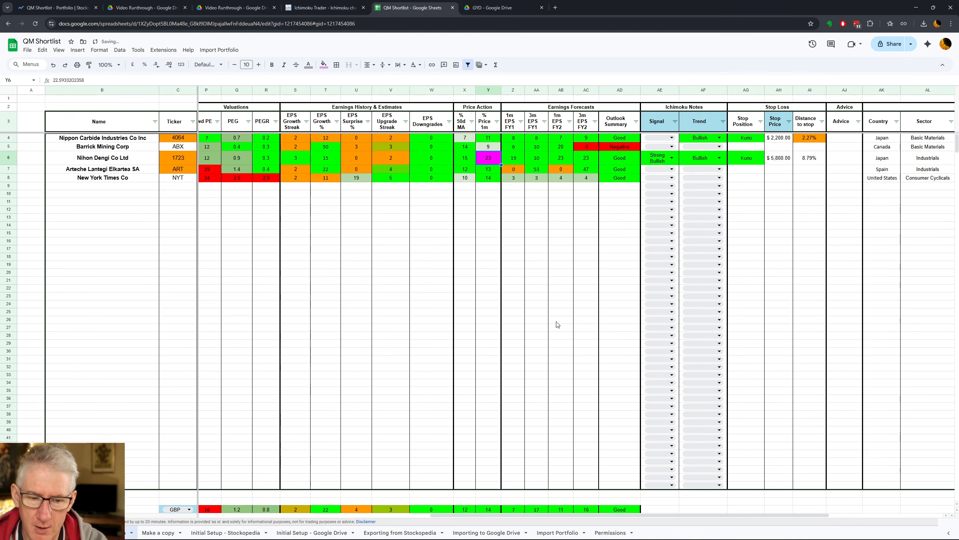
text(15)
key(Tab)
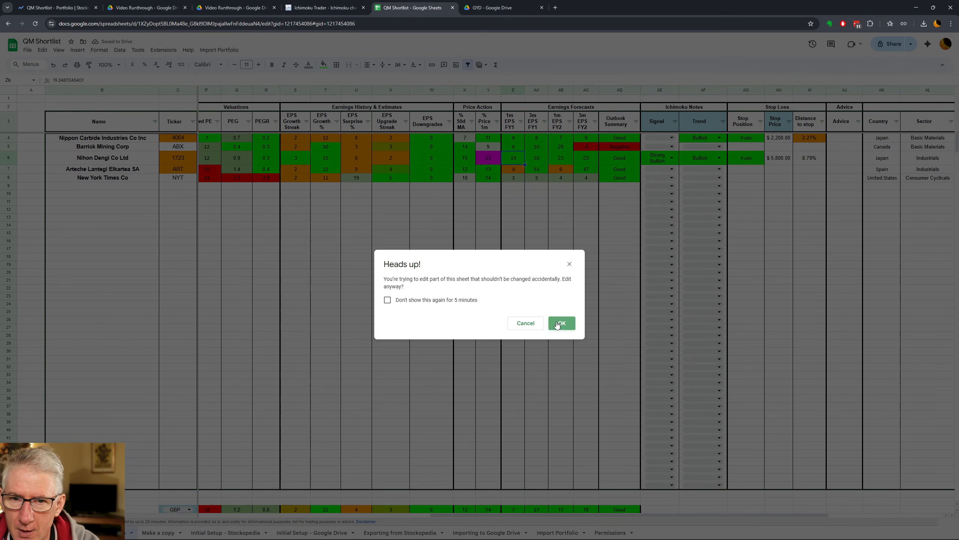
click(558, 323)
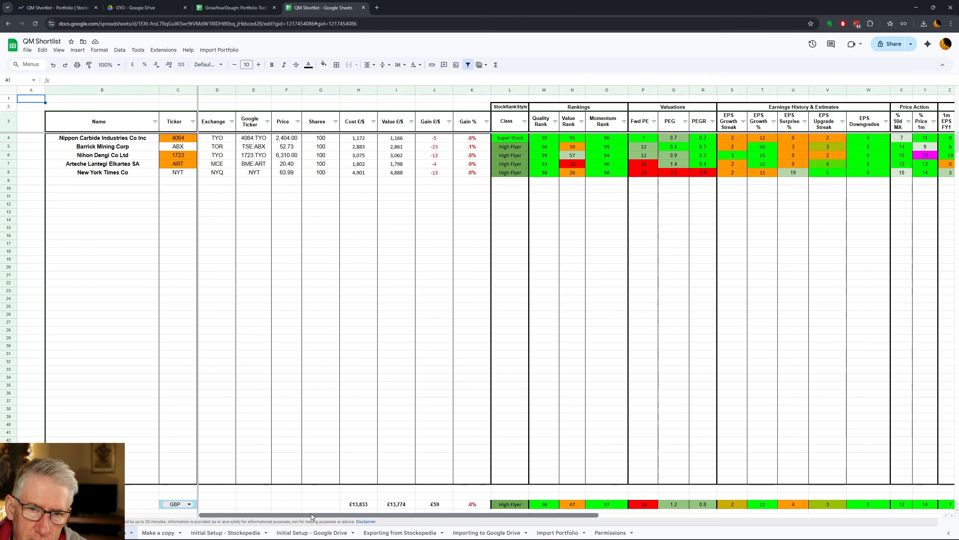
click(321, 141)
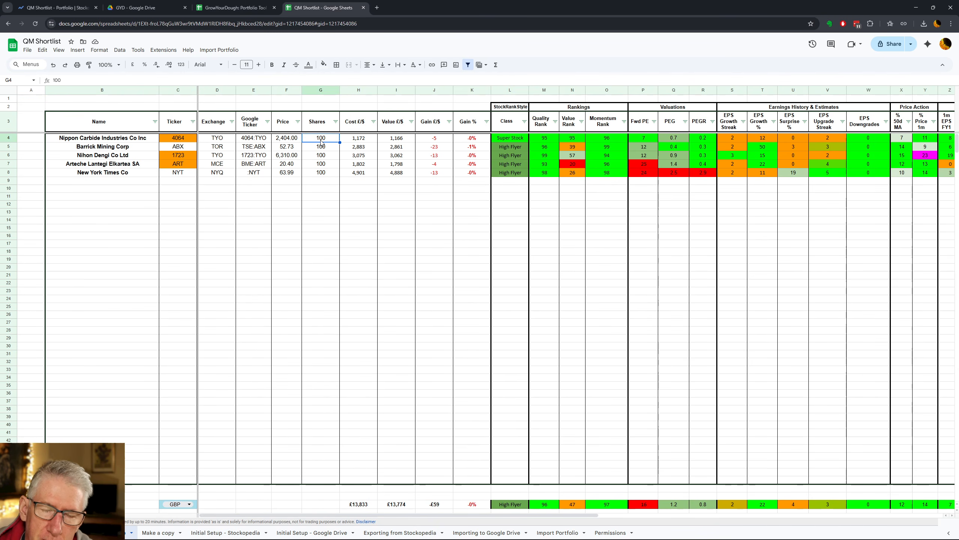
click(368, 139)
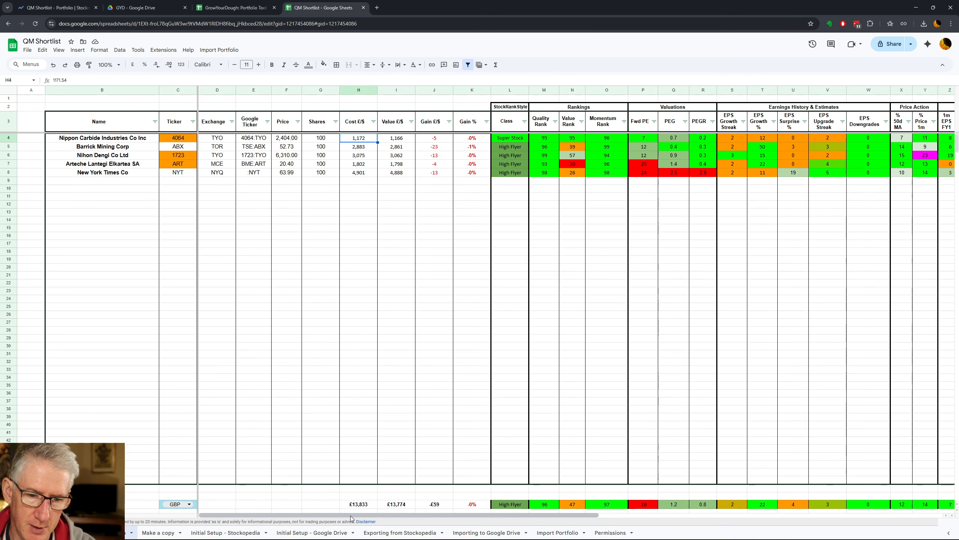
Step: Set Signal to Neutral Bullish for Nippon Carbide and Barrick Mining, Strong Bearish for Nihon Dengi, Weak Bullish for Arteche, Strong Bullish for New York Times
drag(351, 516, 673, 515)
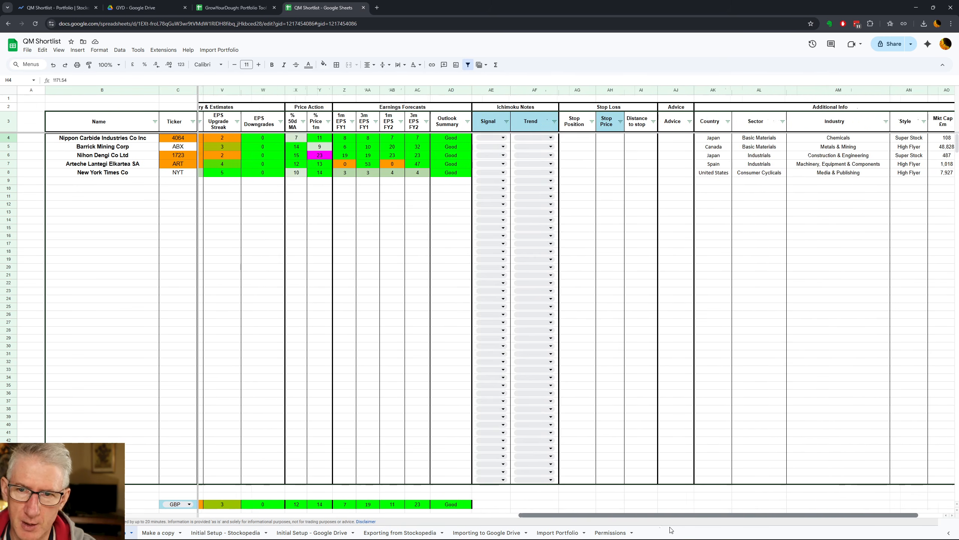
click(492, 138)
click(493, 139)
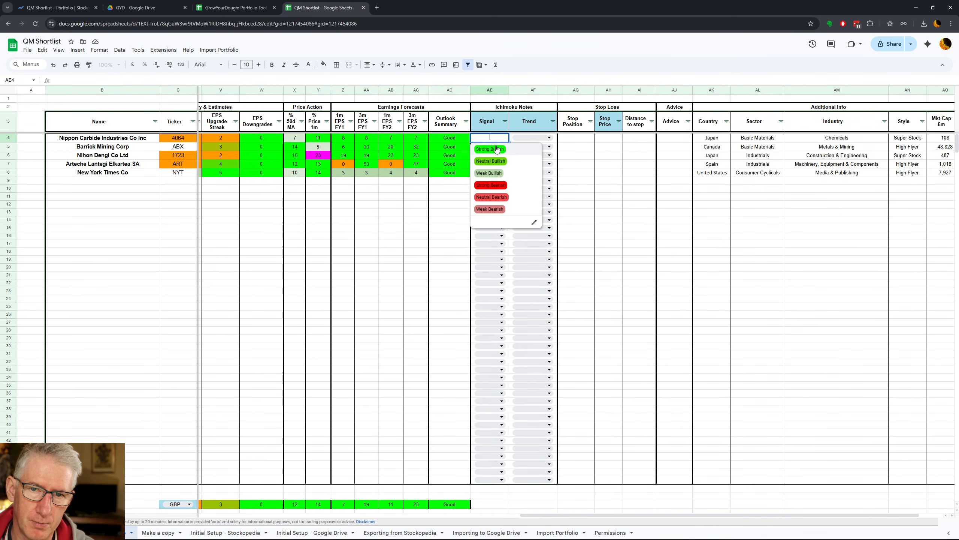
click(492, 161)
click(500, 175)
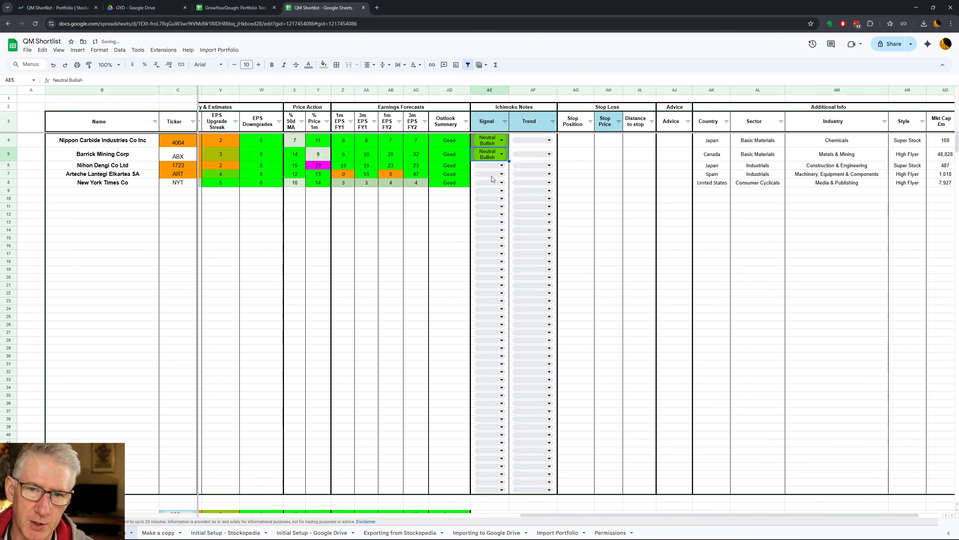
click(491, 168)
click(492, 214)
click(490, 179)
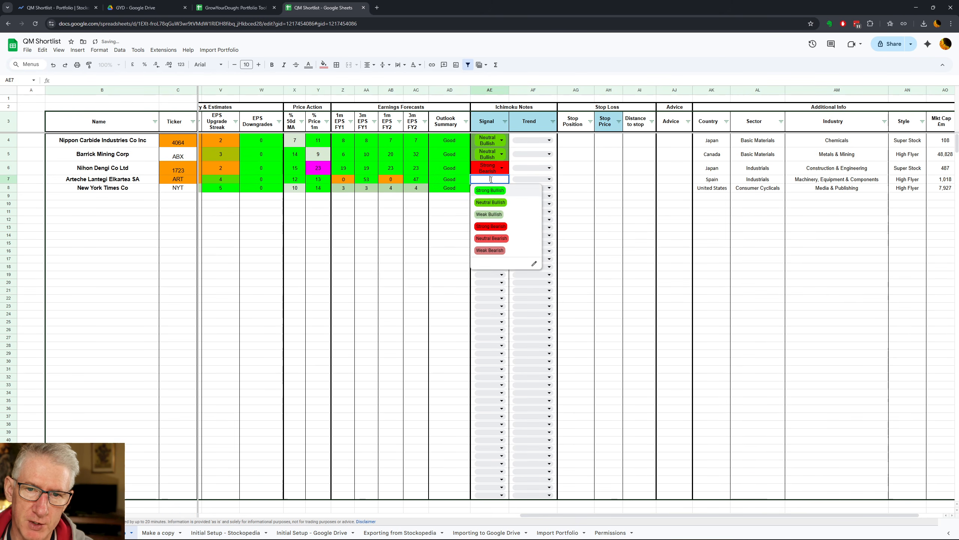
click(489, 215)
click(489, 193)
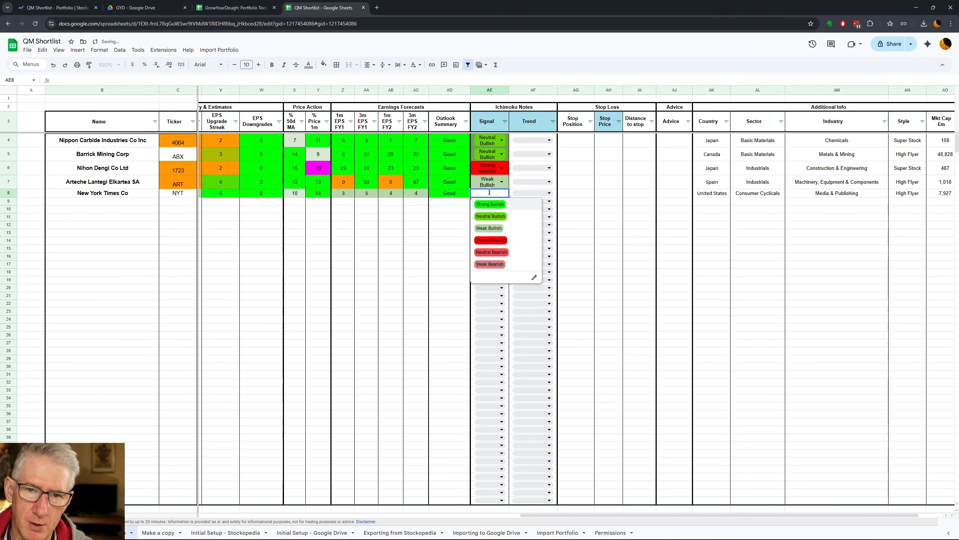
click(490, 205)
Step: Set Trend to Bullish for Nippon Carbide and Nihon Dengi, Bearish for Barrick Mining and New York Times, and Consolidating for Arteche
click(548, 140)
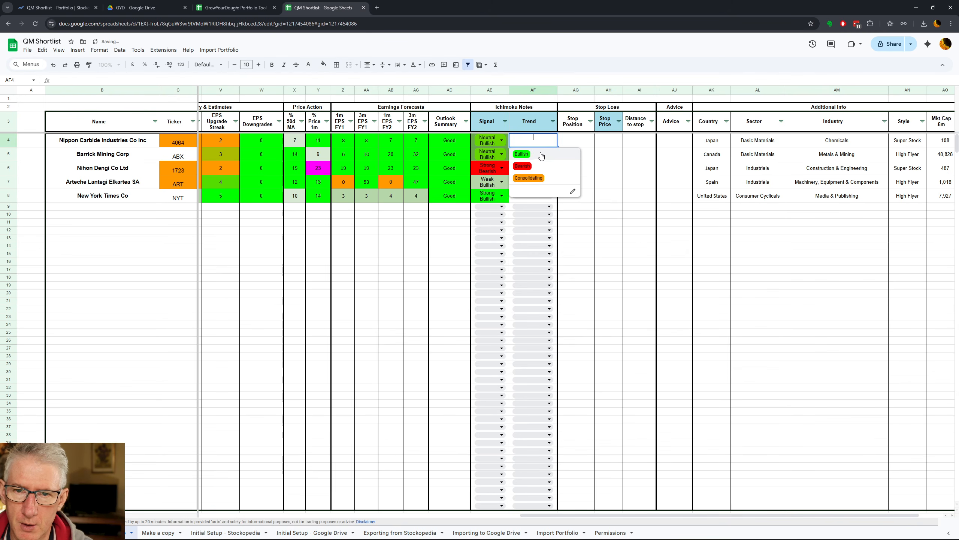
click(538, 153)
click(534, 157)
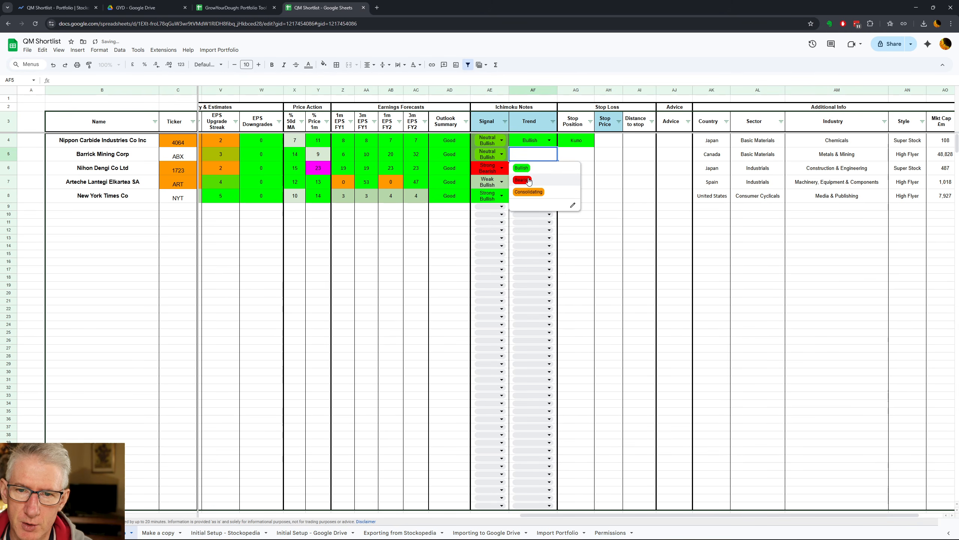
click(529, 179)
click(529, 170)
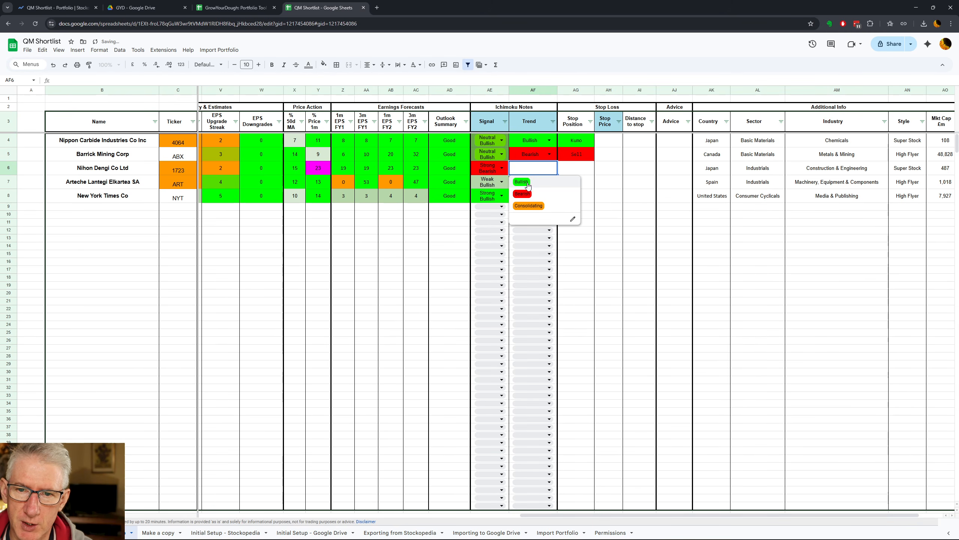
click(527, 183)
click(532, 183)
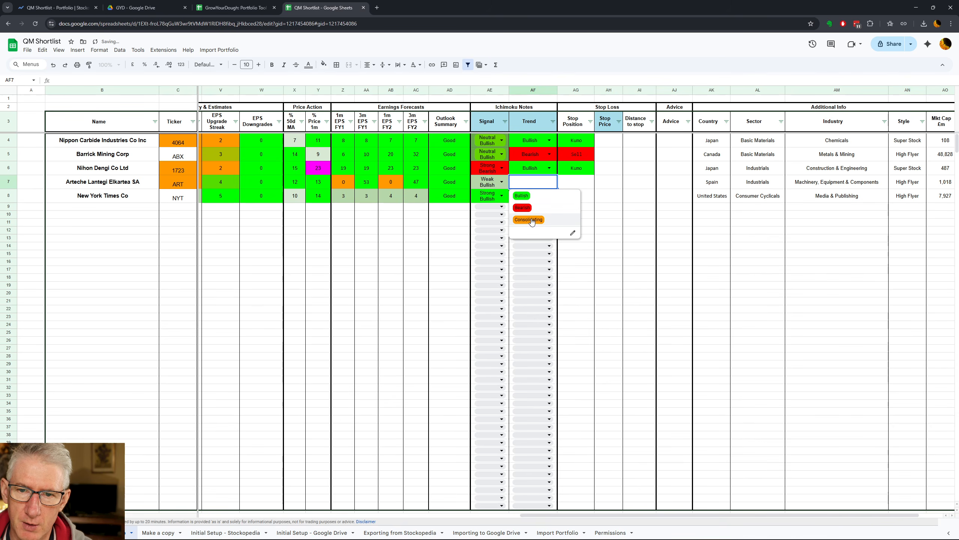
click(531, 222)
click(529, 201)
click(530, 223)
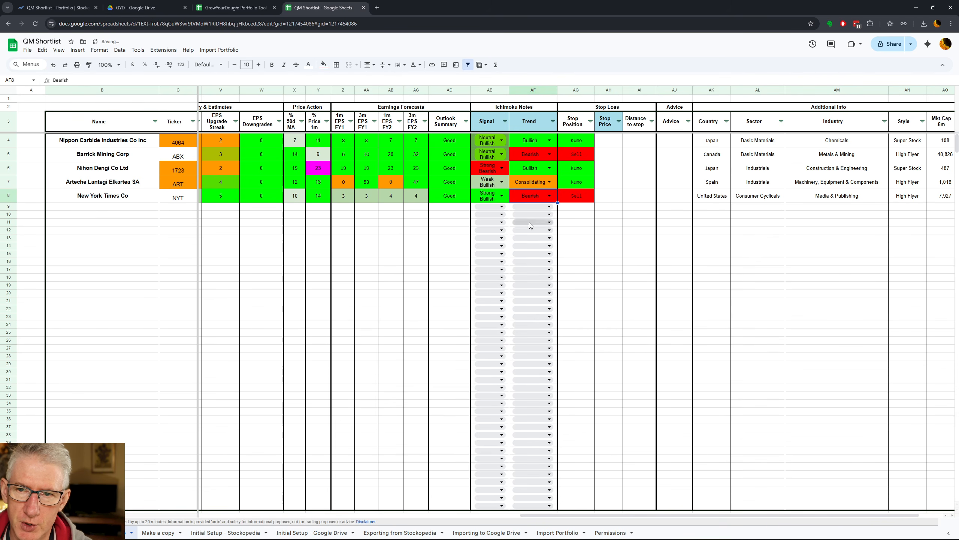
Step: Enter a Stop Price of 21 for the first four holdings and 23 for New York Times
click(608, 145)
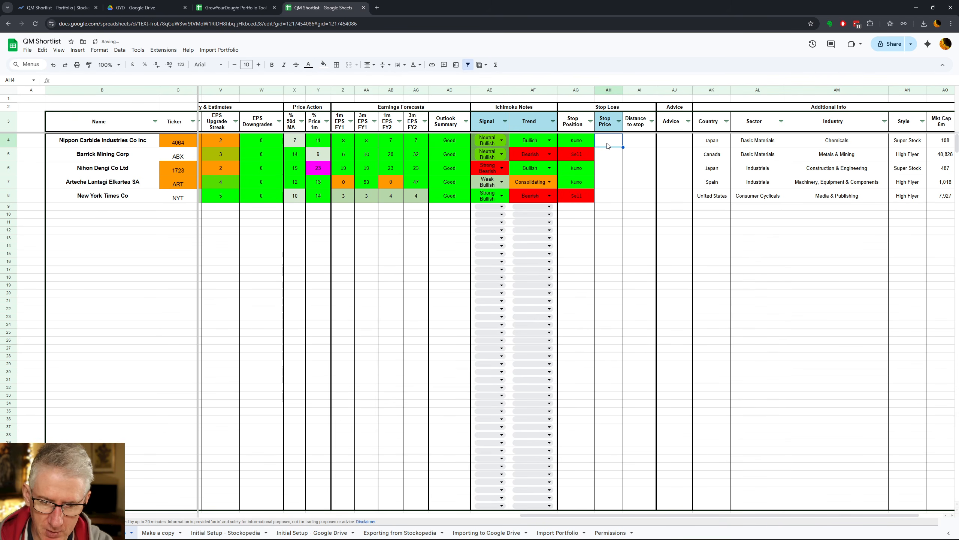
text(21)
key(Return)
text(21)
key(Return)
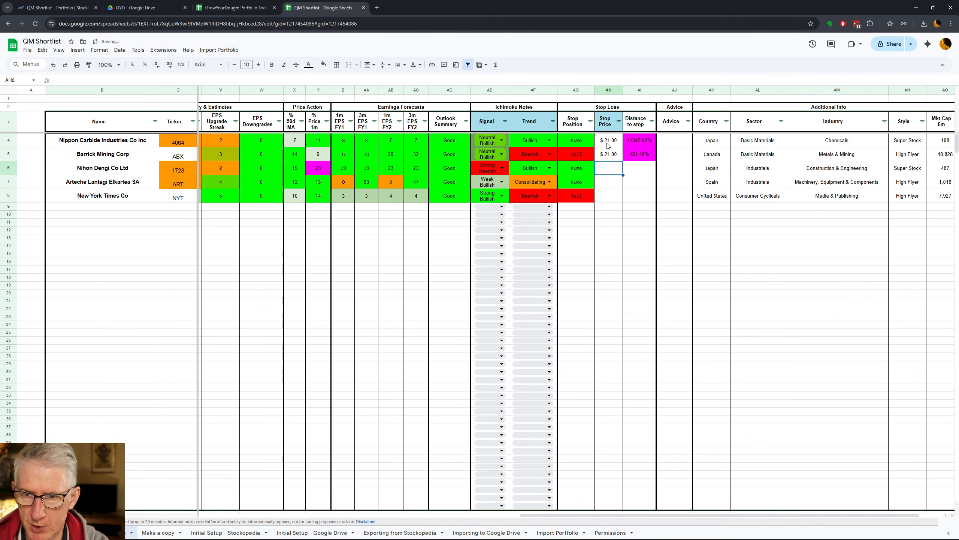
text(21)
key(Return)
text(21)
key(Return)
text(23)
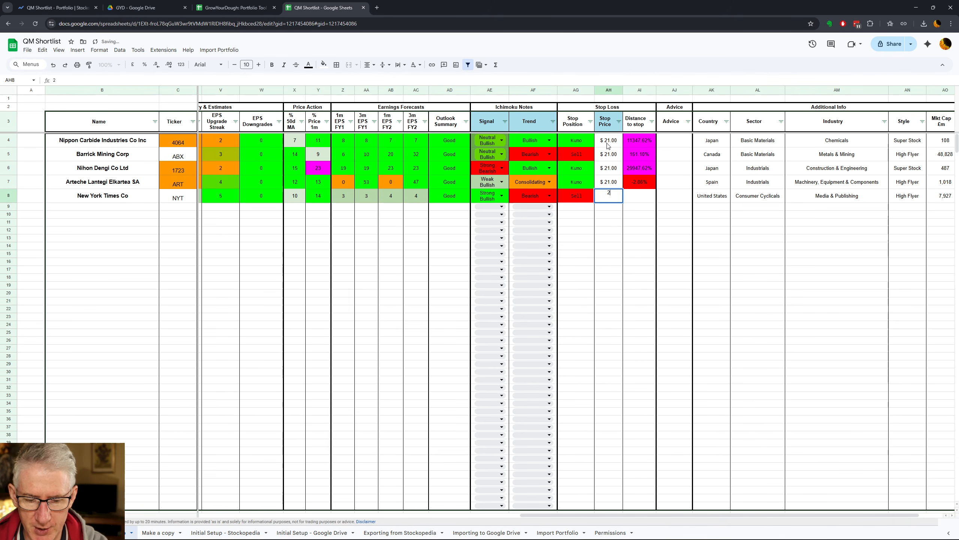
key(Return)
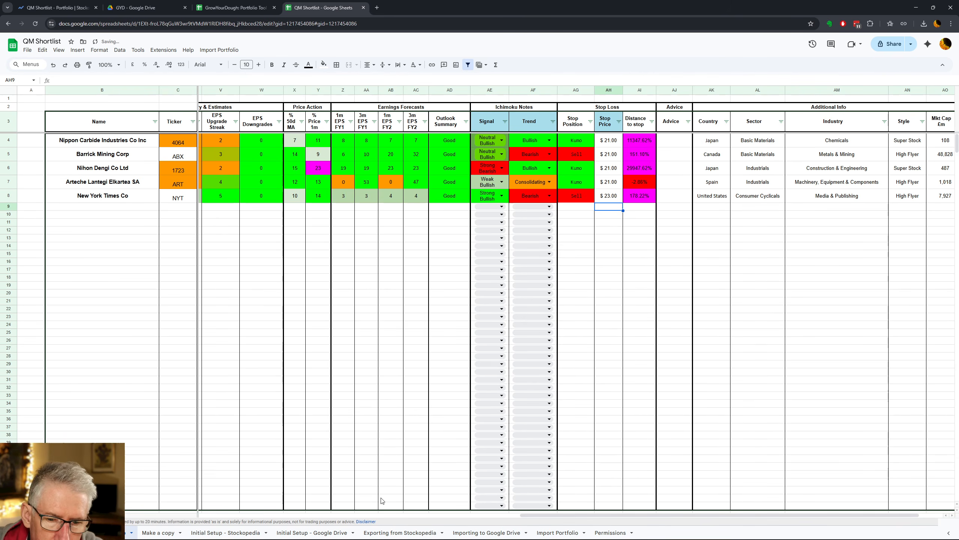
Step: Re-run the portfolio import and check the Ichimoku Notes and Stop Loss entries across the sheet
scroll(464, 516, left, 1)
click(463, 516)
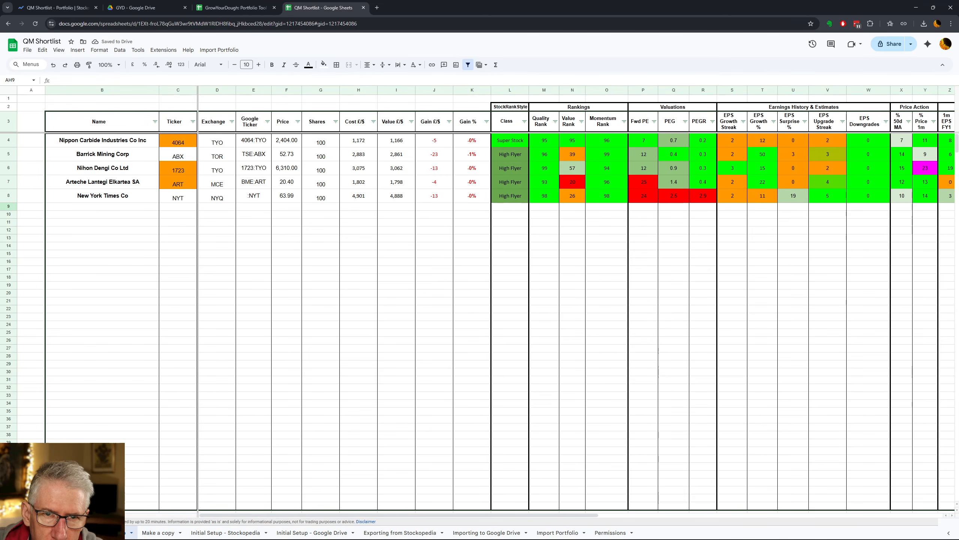
click(218, 50)
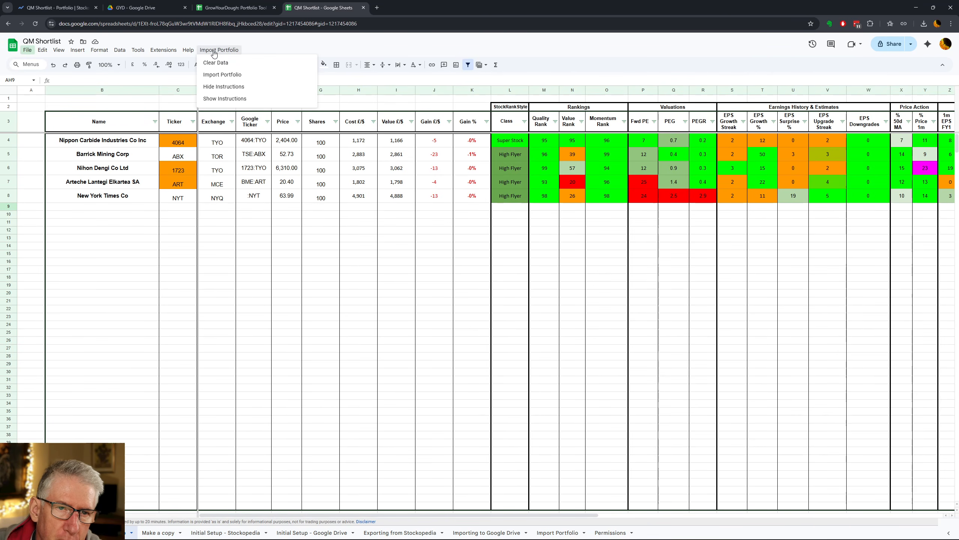
click(232, 78)
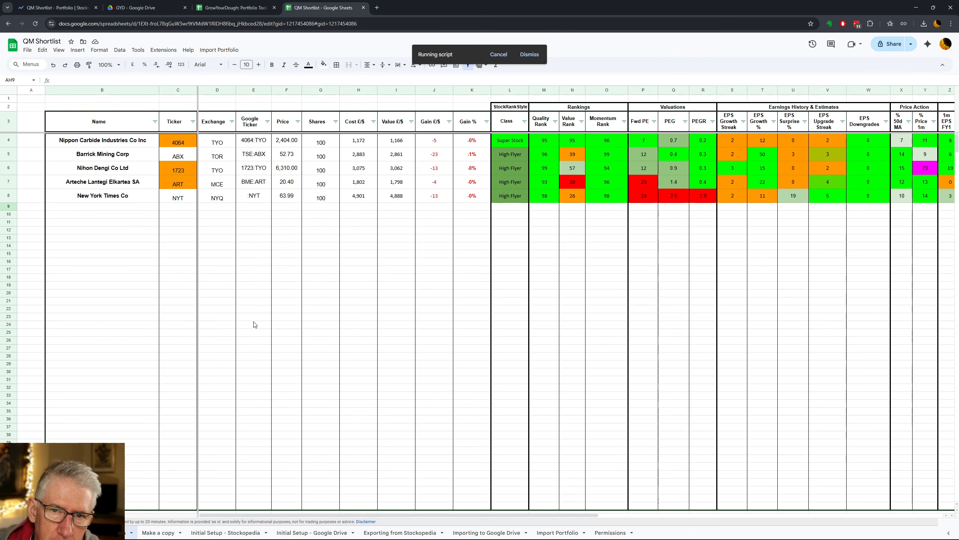
drag(359, 513, 638, 498)
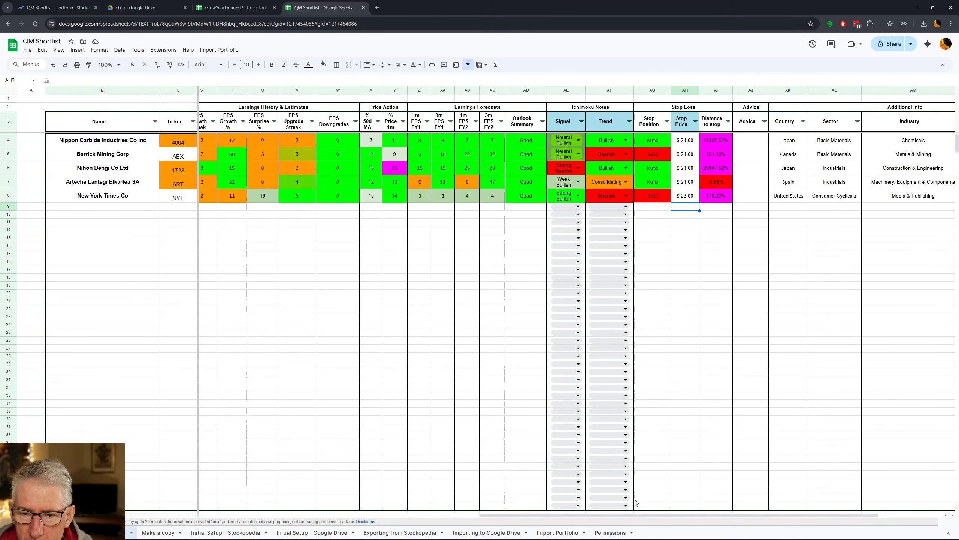
drag(642, 514, 211, 432)
Step: Hide the instruction sheets and show them again
scroll(248, 359, down, 4)
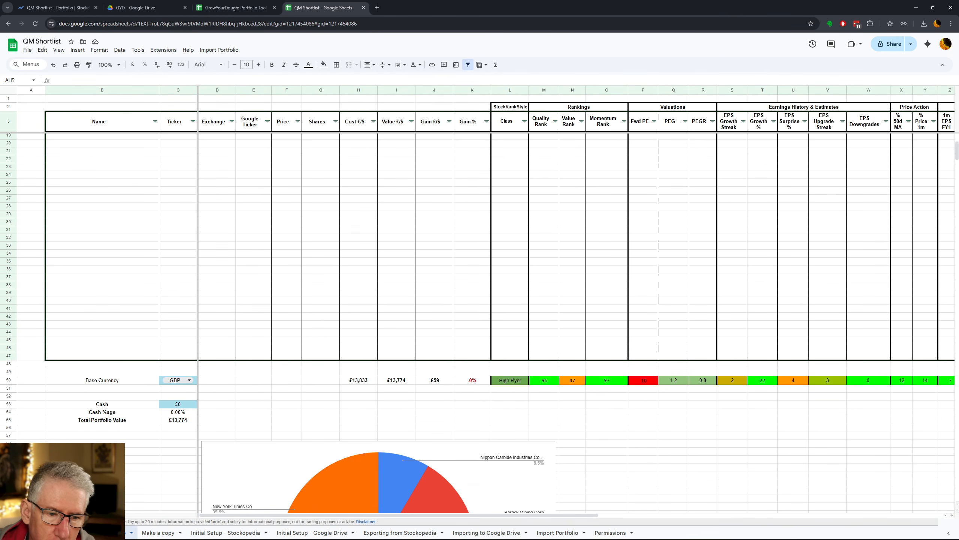
click(219, 50)
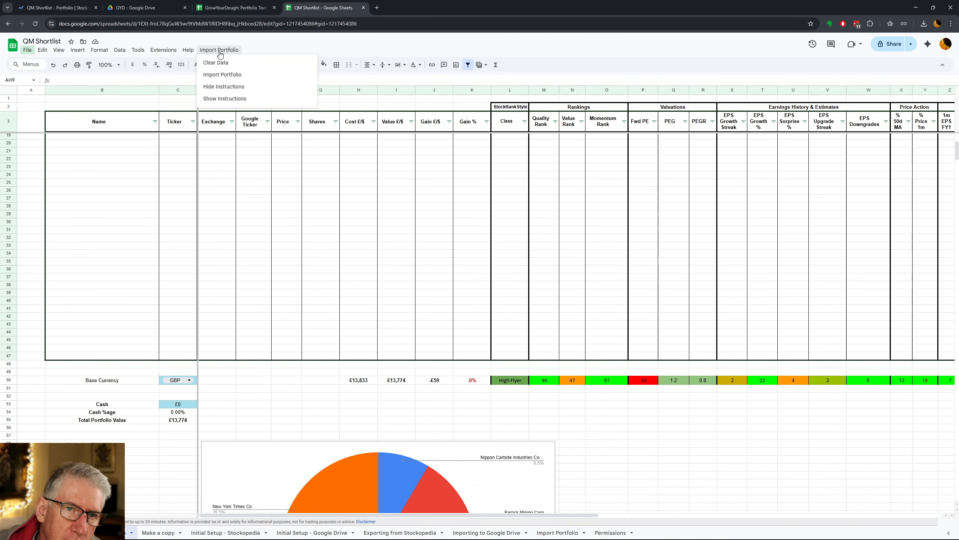
click(222, 84)
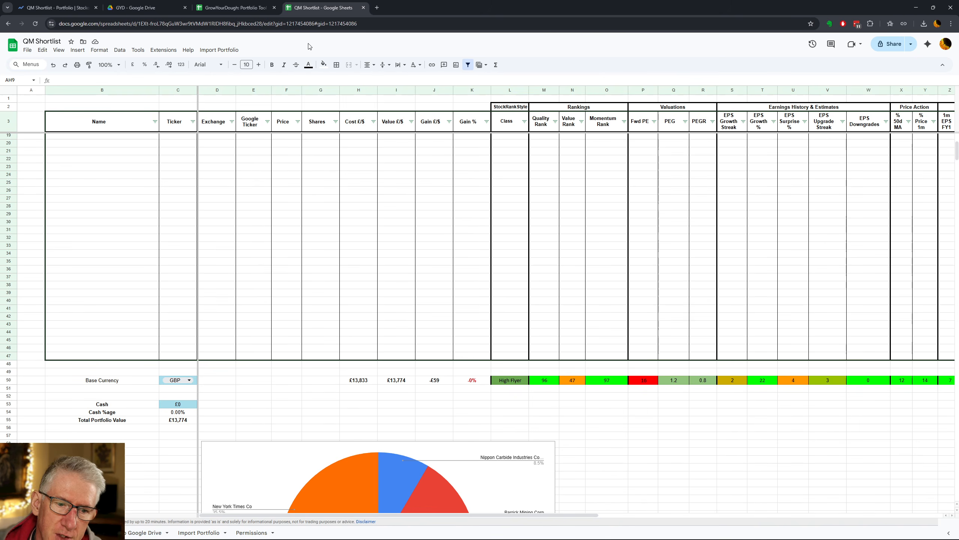
click(219, 49)
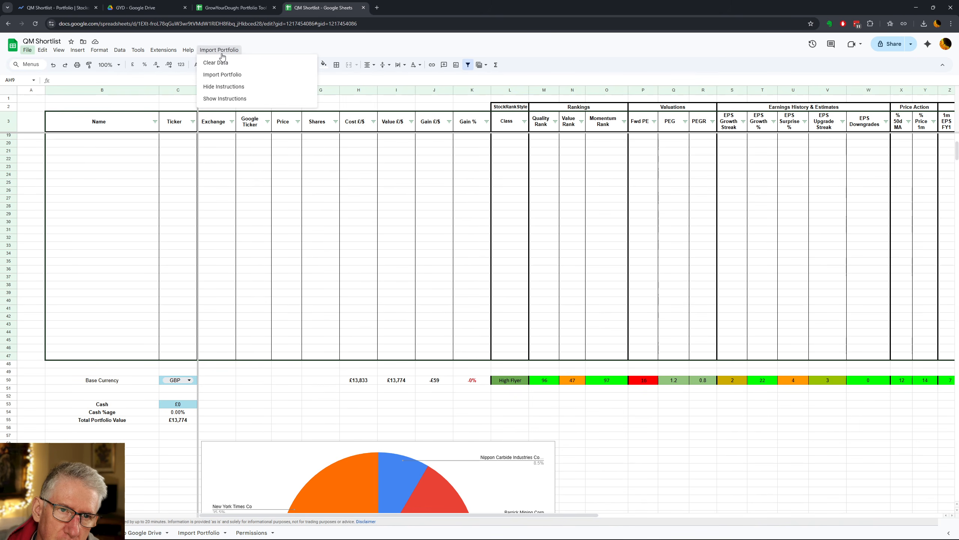
click(224, 99)
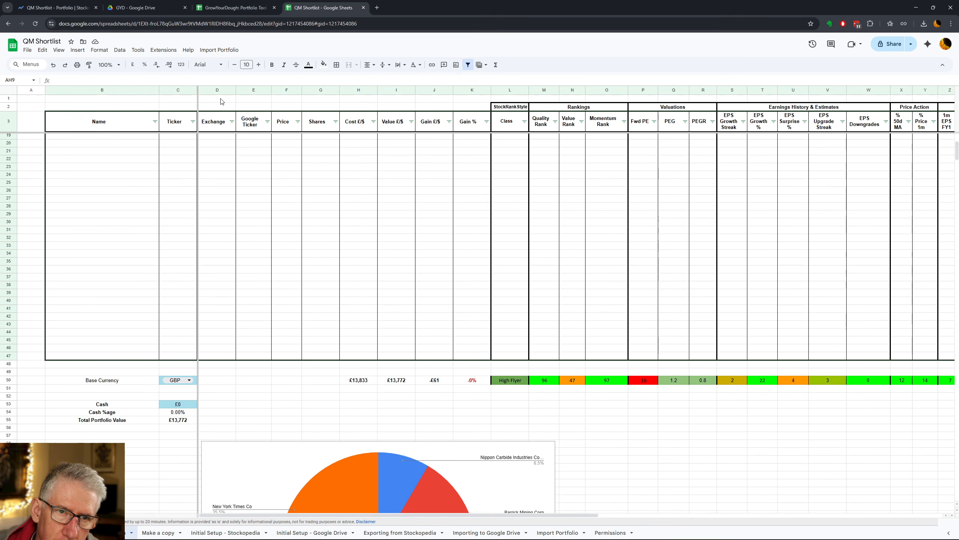
Step: Hide the workbook's instruction sheets using the tool's Hide Instructions command
click(219, 50)
click(222, 85)
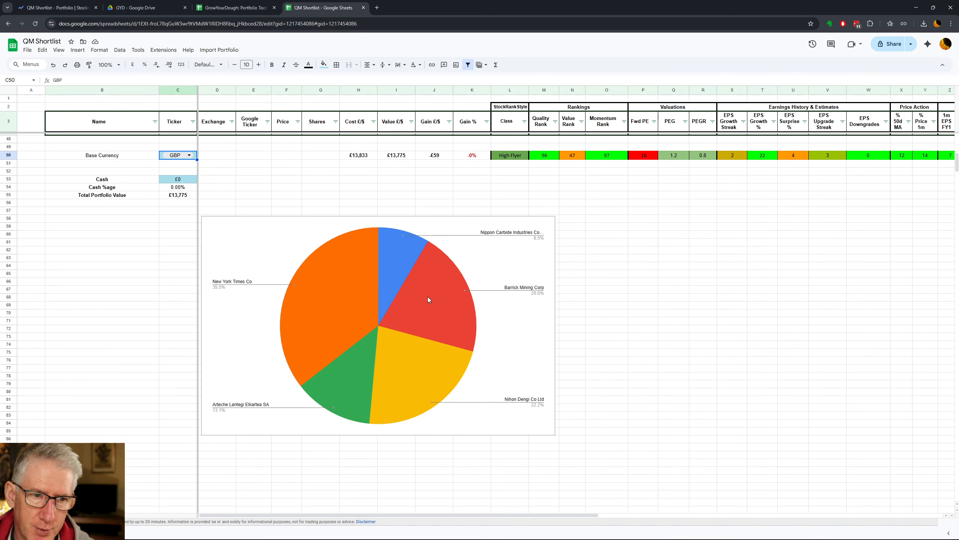
scroll(427, 297, up, 10)
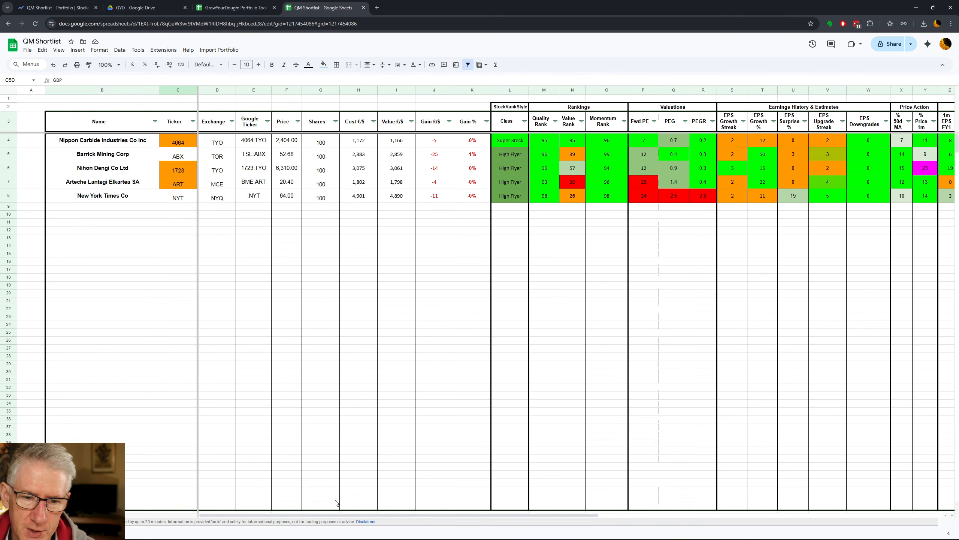